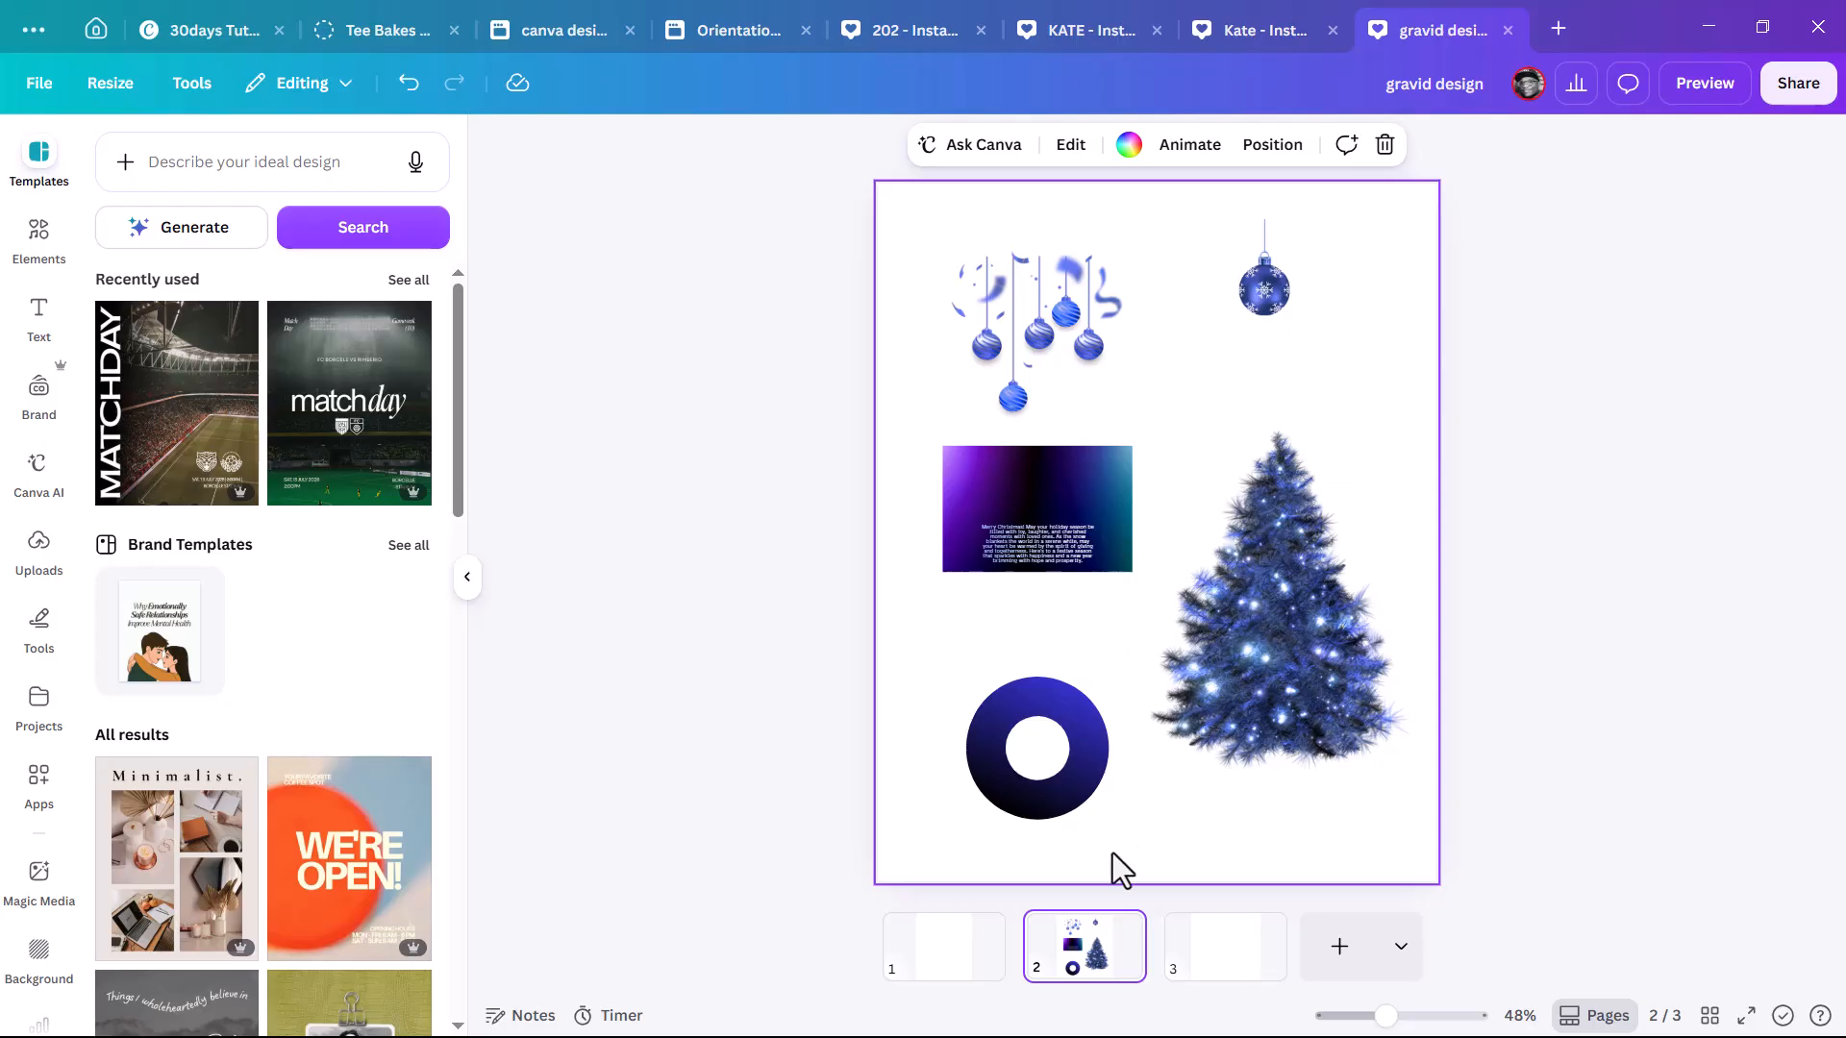
# Bring the purple-blue gradient image from page 2 onto page 1 and enlarge it to cover the whole page
pyautogui.moveTo(1059, 490); pyautogui.dragTo(973, 947)
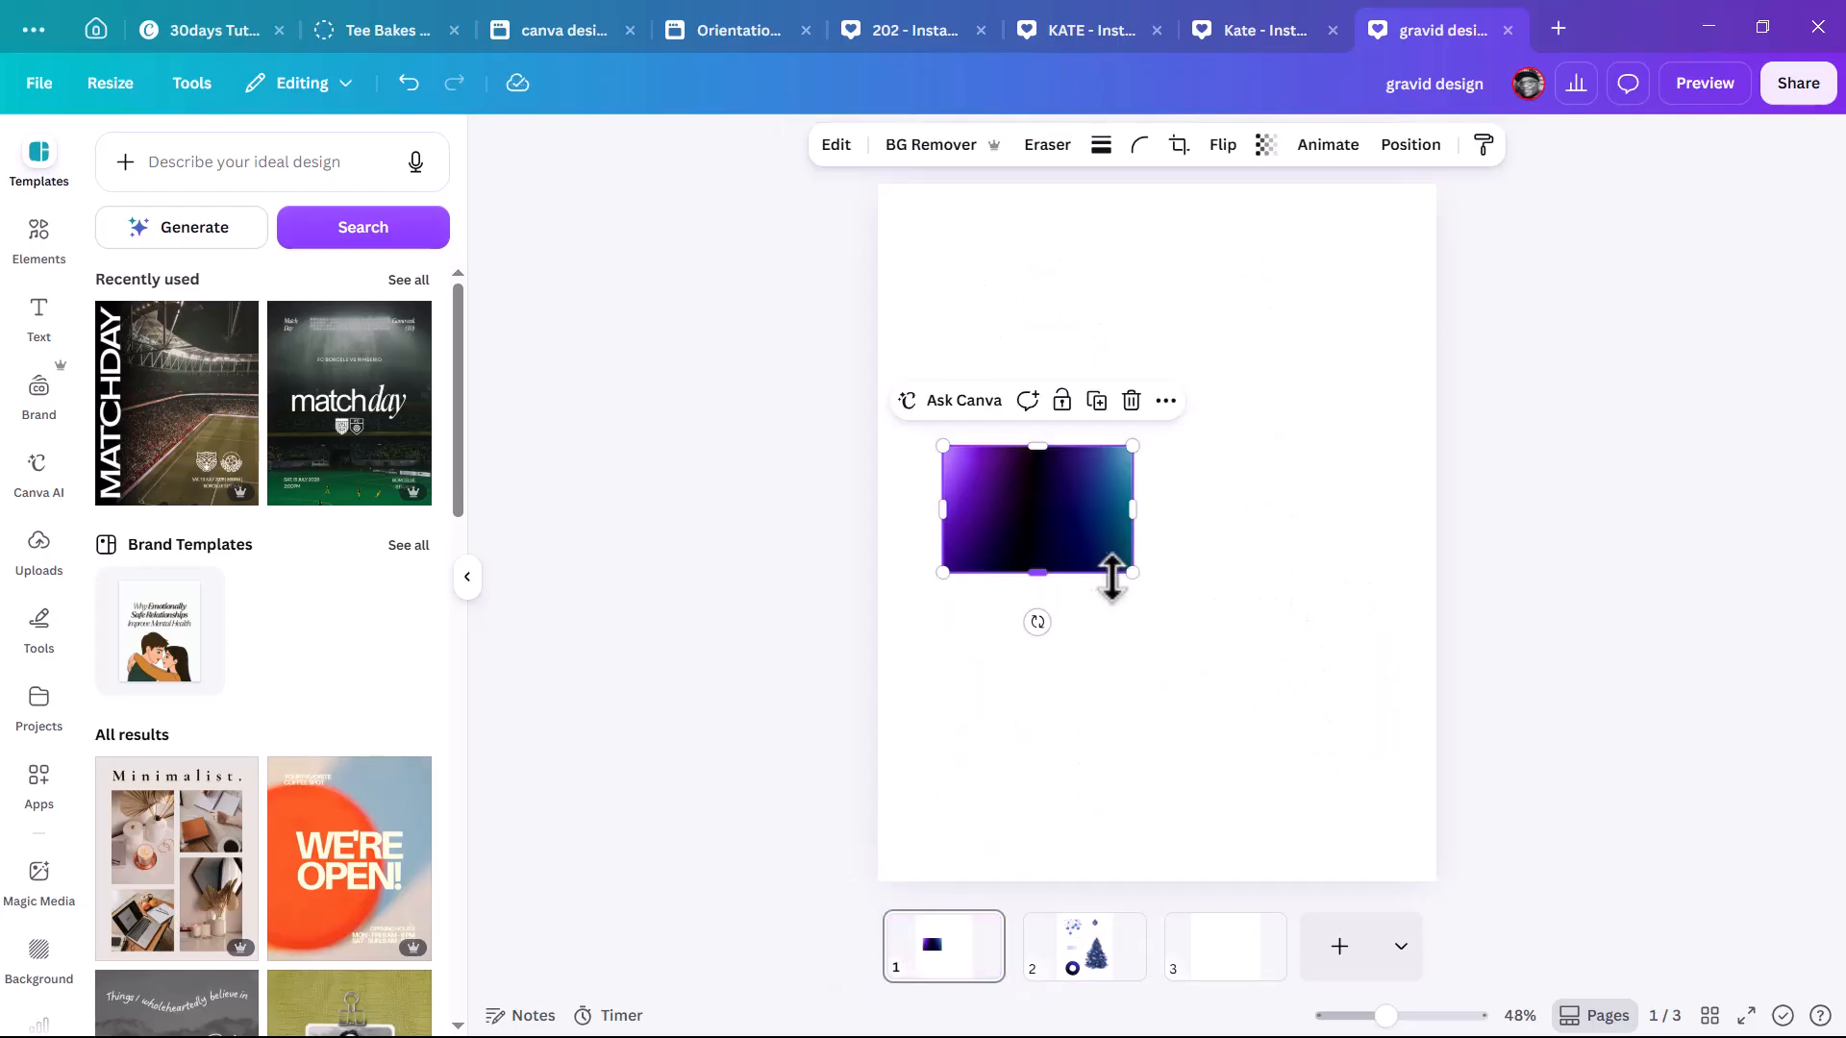
pyautogui.moveTo(1121, 573); pyautogui.dragTo(1663, 807)
pyautogui.moveTo(1256, 589); pyautogui.dragTo(1195, 536)
# Bring the Christmas tree from page 2 onto page 1, enlarge it and place it partly off the page's lower-right edge
pyautogui.click(1087, 966)
pyautogui.click(1286, 590)
pyautogui.moveTo(1285, 590); pyautogui.dragTo(971, 960)
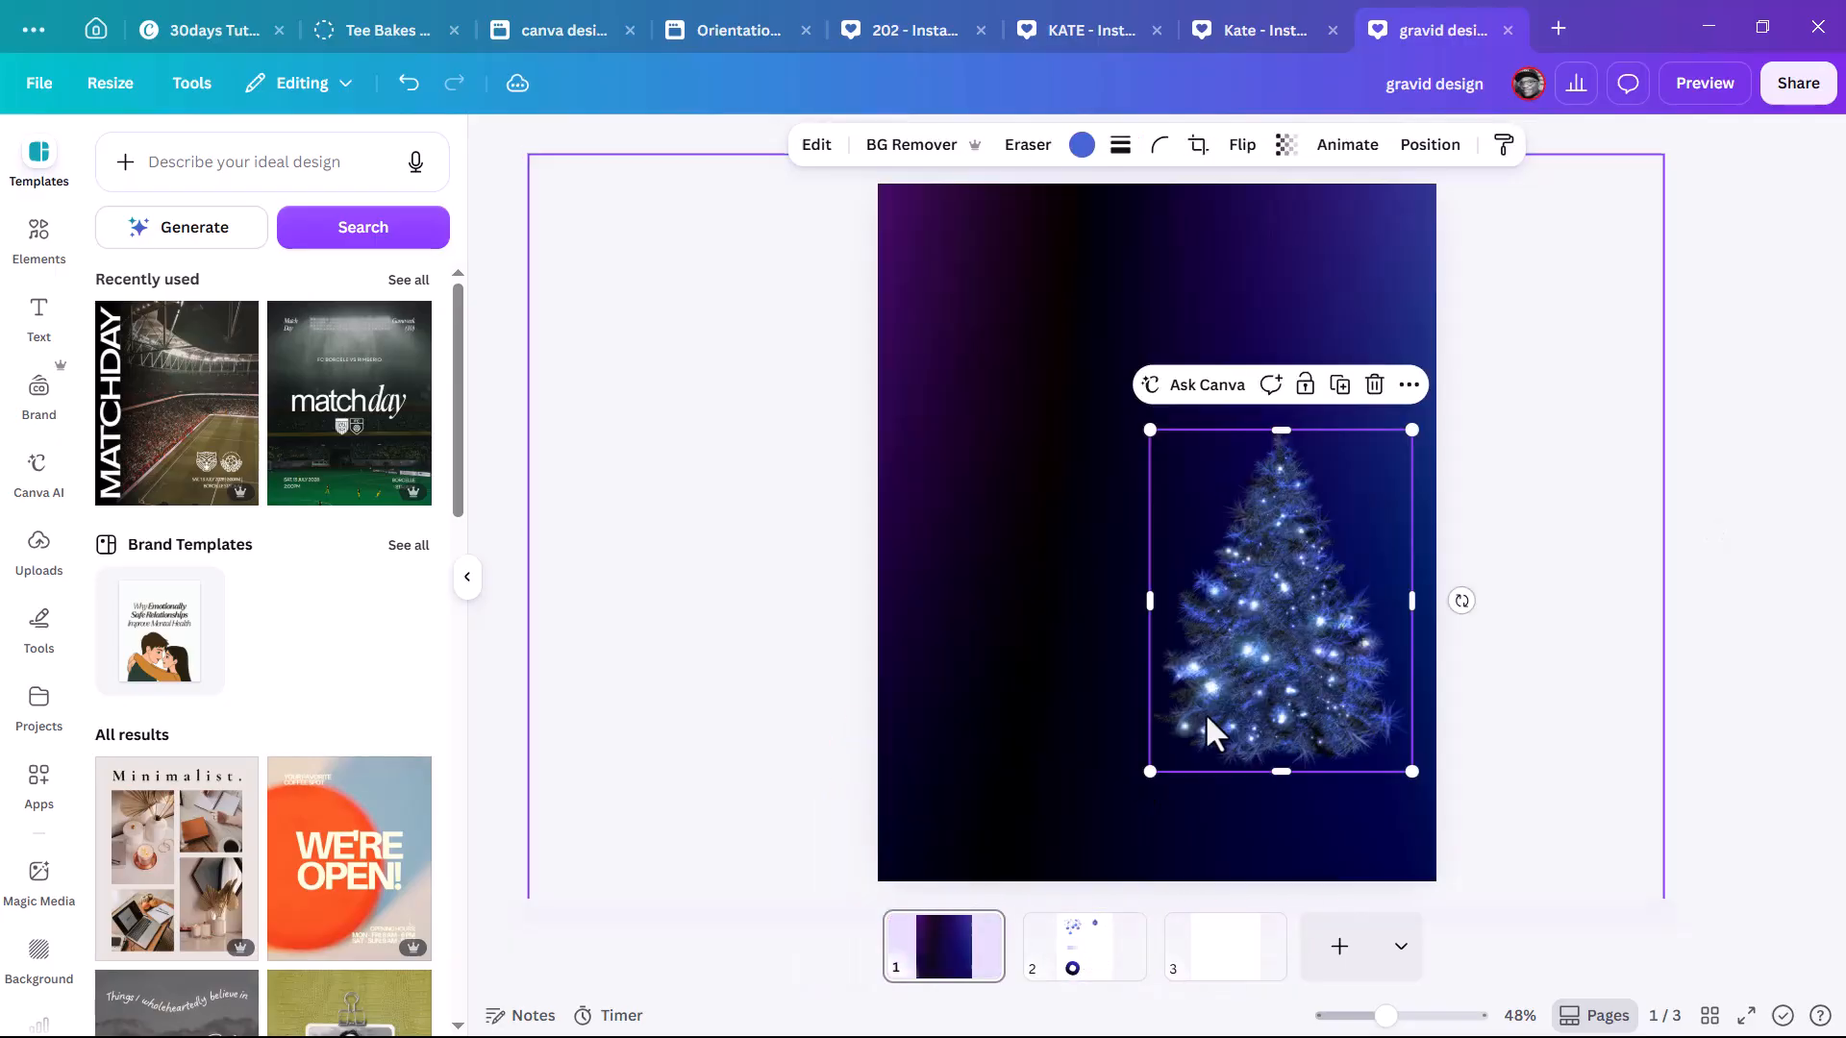
pyautogui.moveTo(1415, 777); pyautogui.dragTo(1588, 902)
pyautogui.moveTo(1346, 716); pyautogui.dragTo(1394, 635)
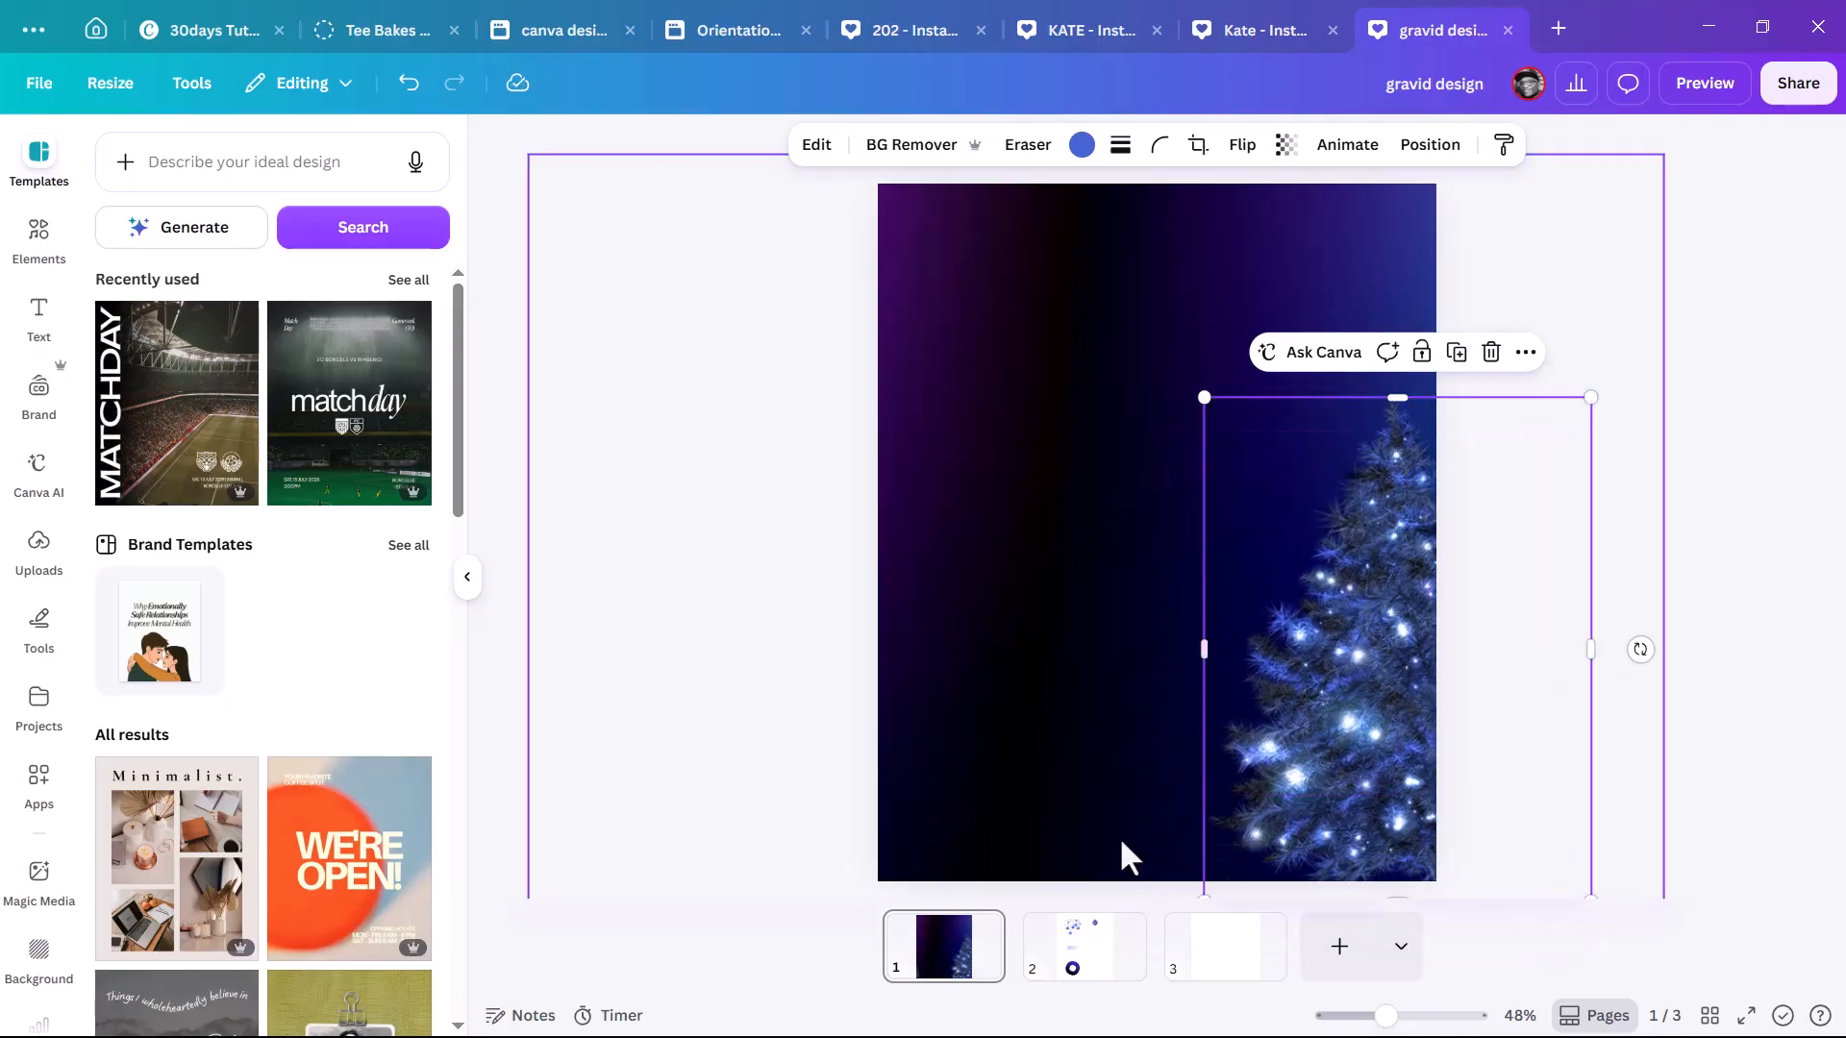
# Bring the hanging bauble cluster from page 2 onto page 1, enlarge it and place copies over both upper corners
pyautogui.click(1072, 954)
pyautogui.click(1067, 344)
pyautogui.moveTo(1062, 335); pyautogui.dragTo(937, 956)
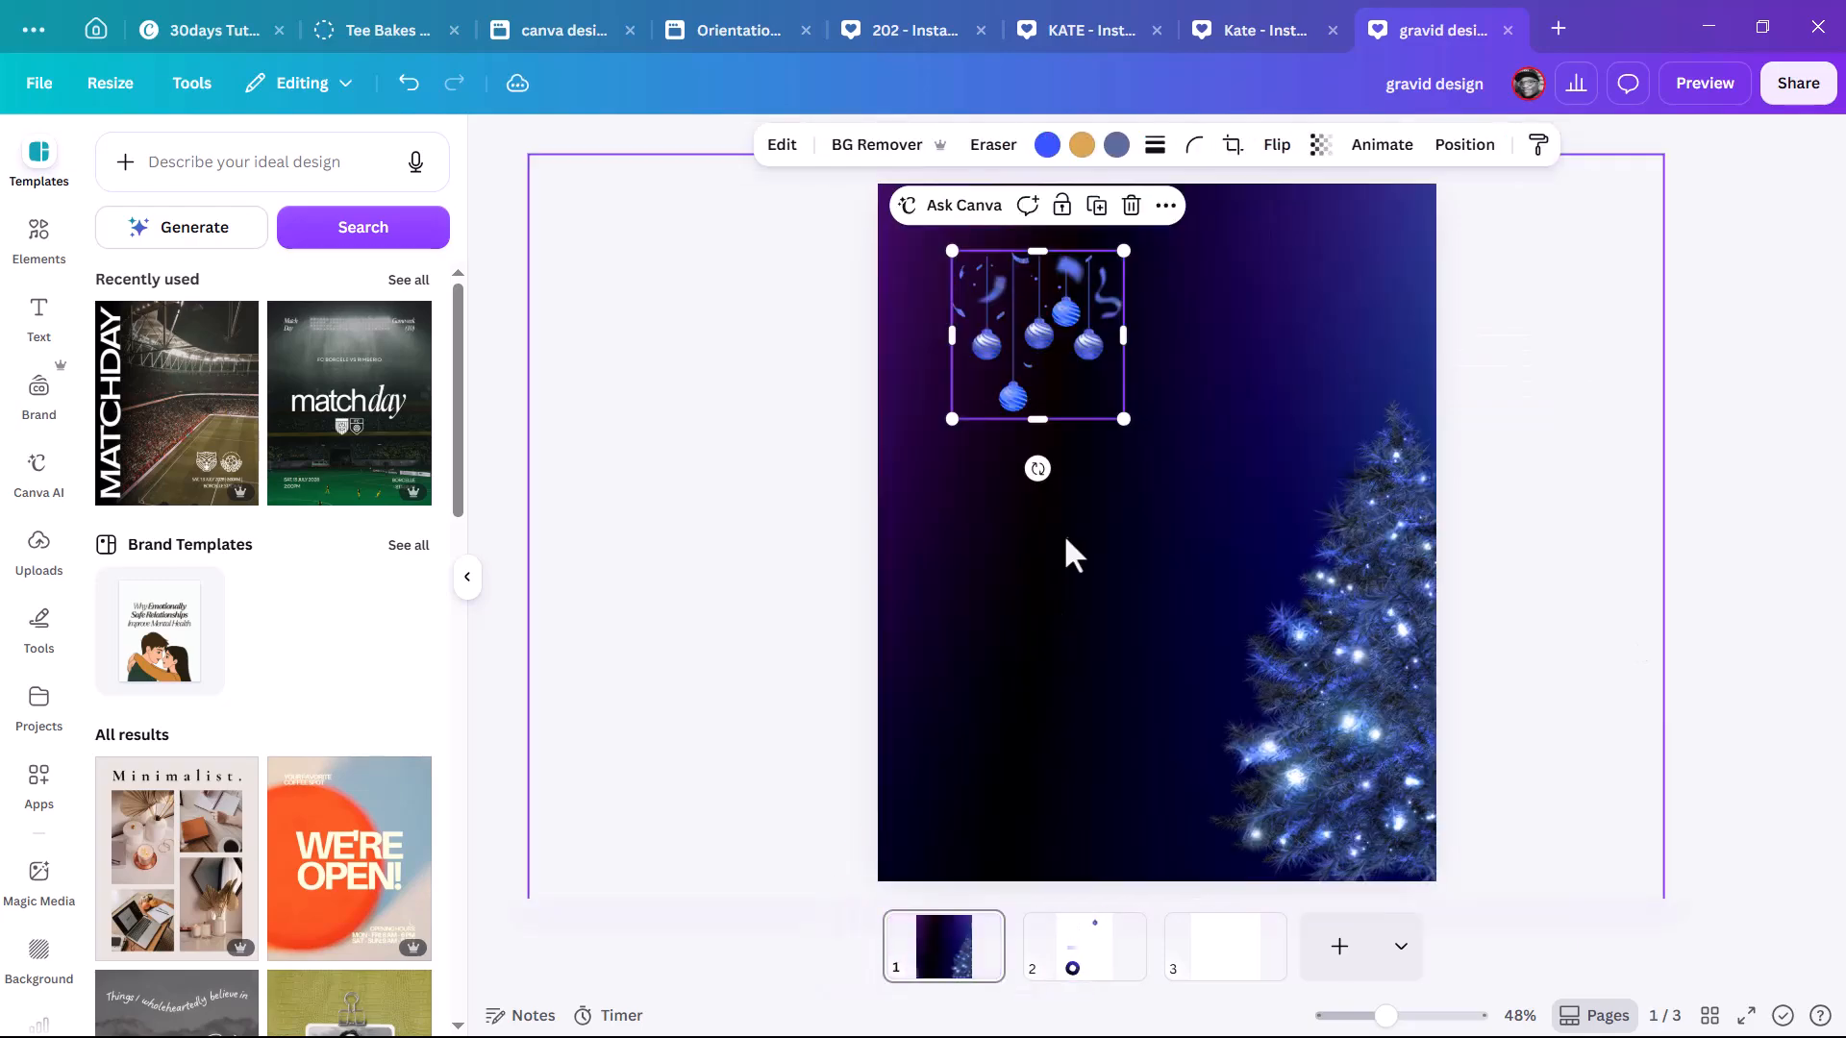
pyautogui.moveTo(1124, 420); pyautogui.dragTo(1422, 604)
pyautogui.moveTo(1190, 465); pyautogui.dragTo(708, 259)
pyautogui.click(1468, 611)
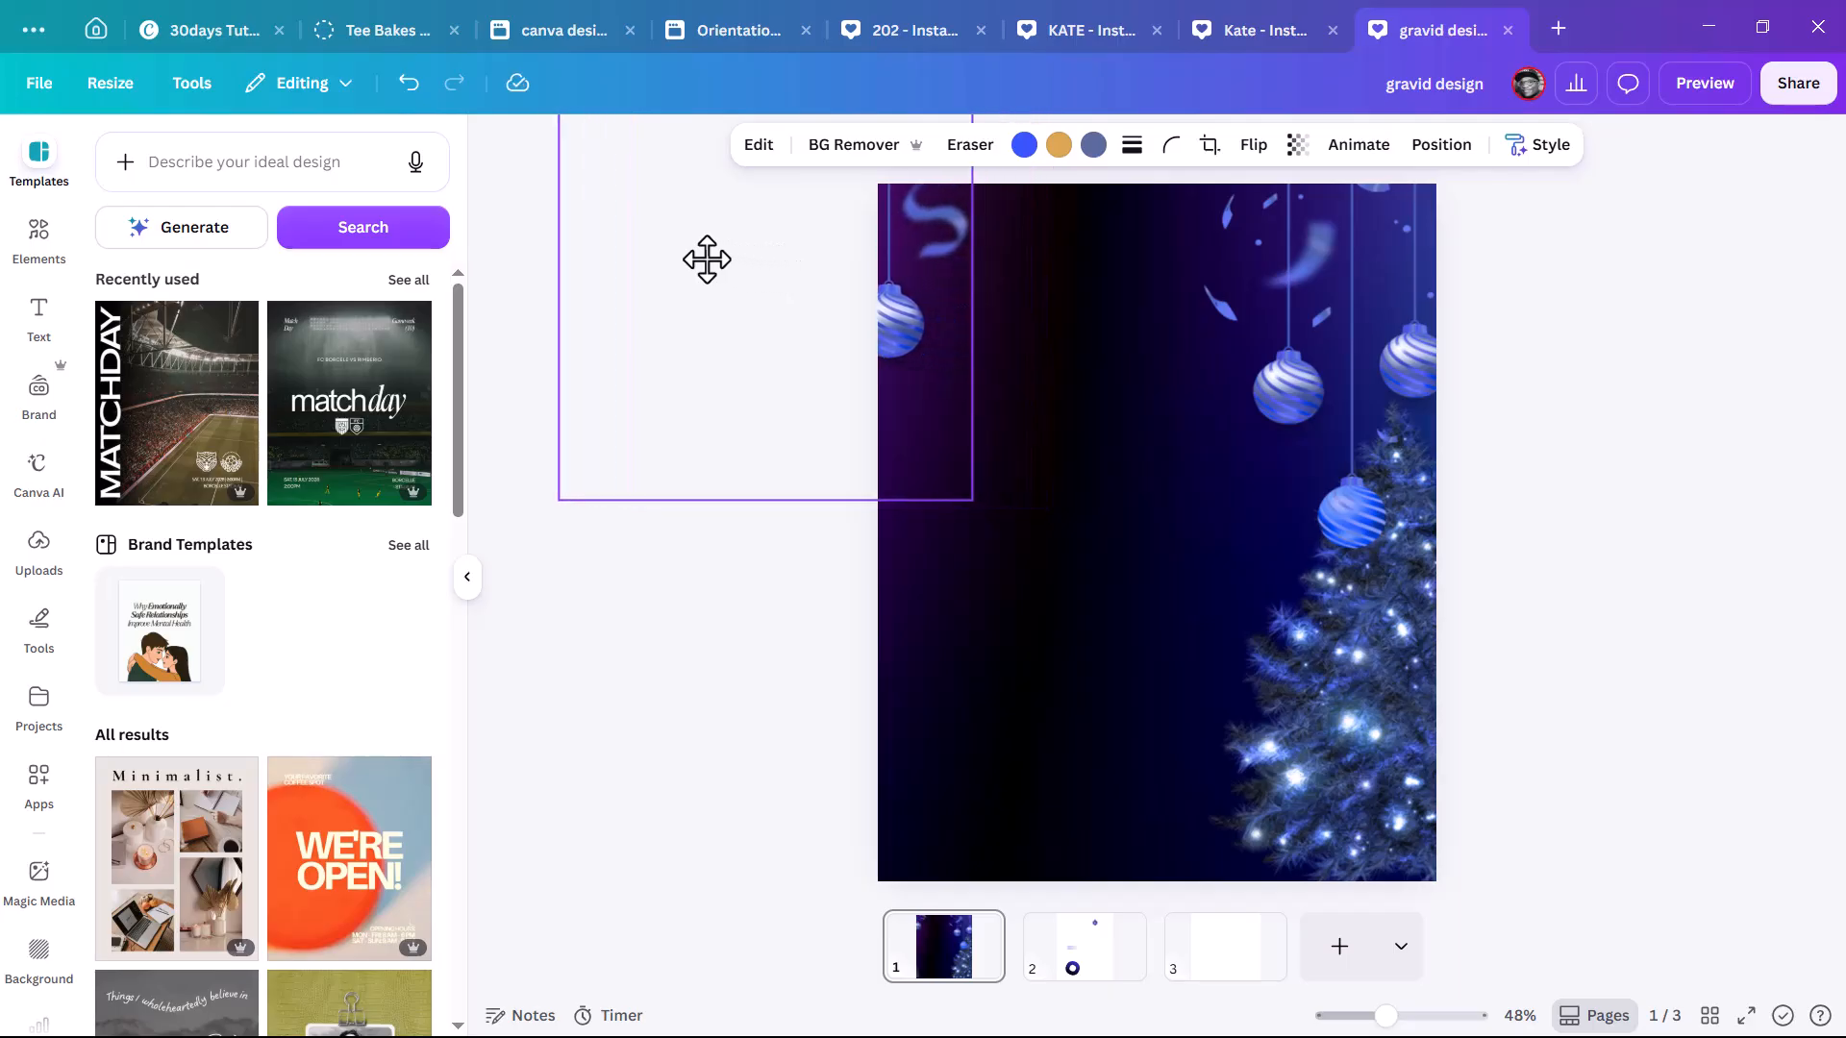
# Bring the snowflake bauble from page 2 onto page 1, enlarge it and hang it near the page's upper-left corner
pyautogui.click(1083, 959)
pyautogui.click(1275, 281)
pyautogui.moveTo(1275, 282); pyautogui.dragTo(945, 951)
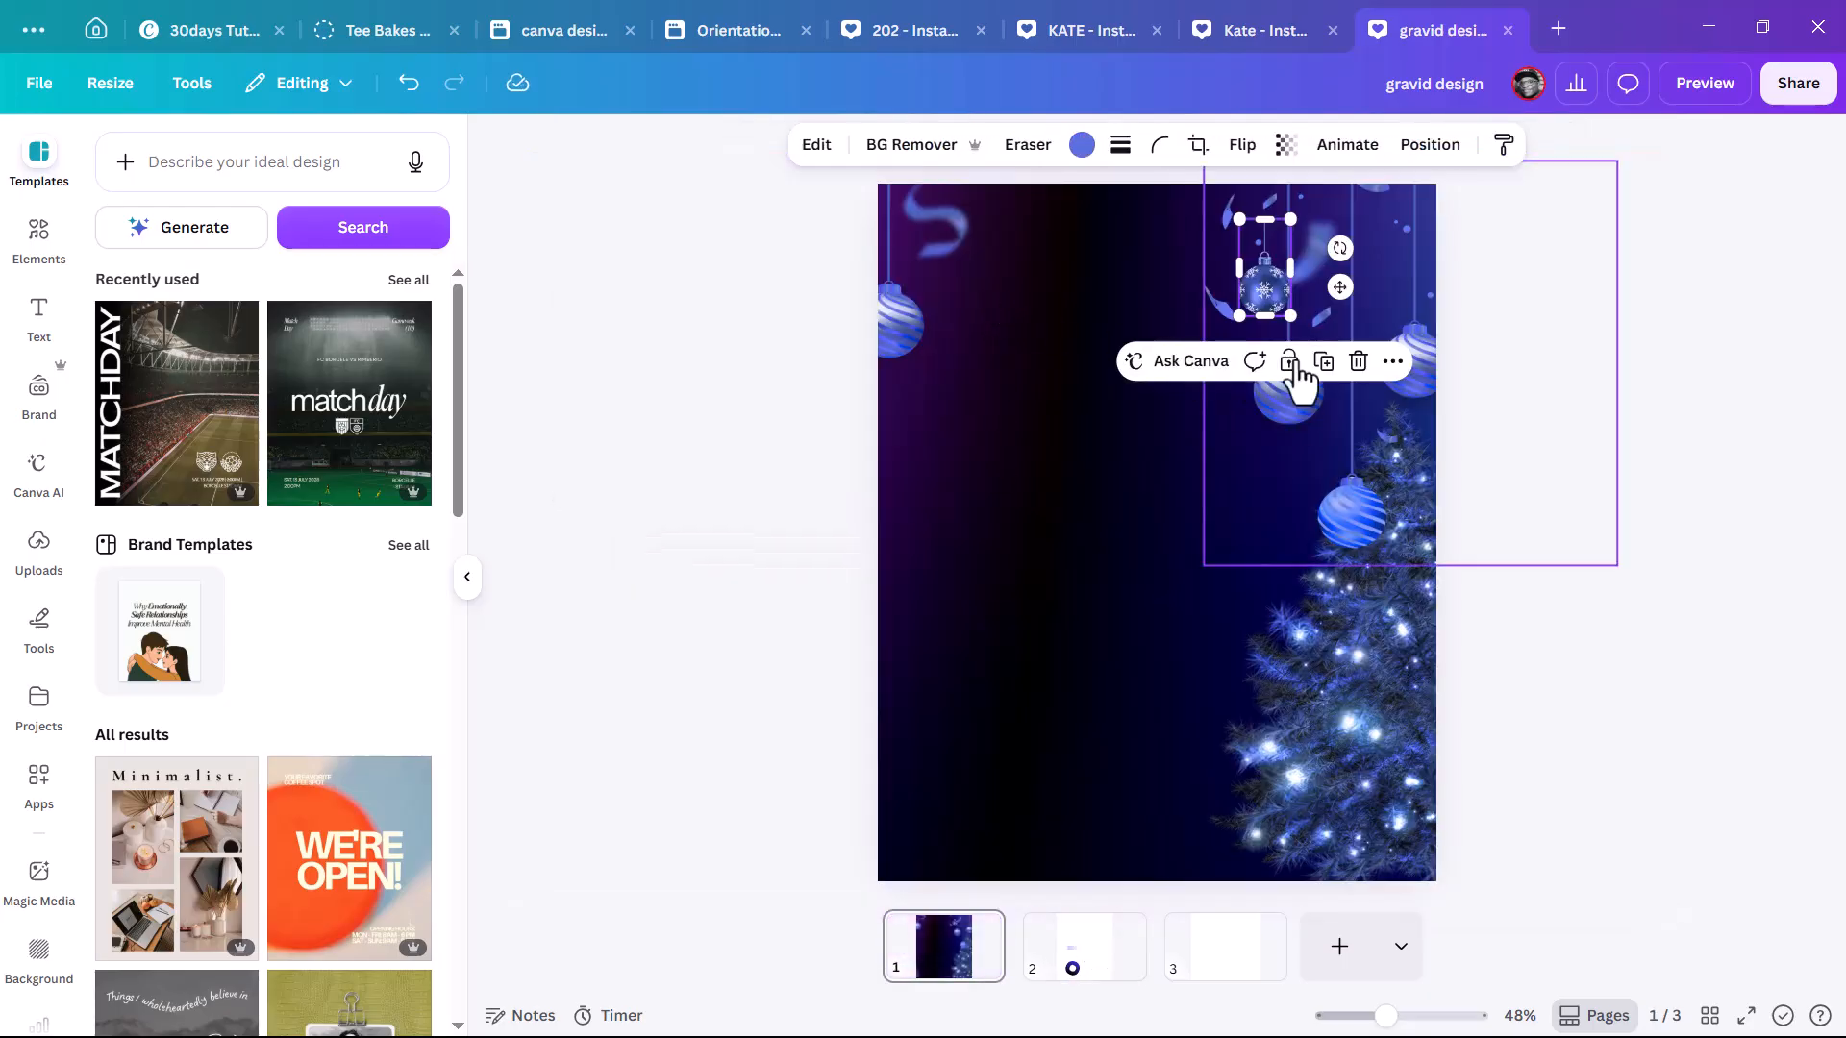
pyautogui.moveTo(1238, 281); pyautogui.dragTo(1015, 328)
# Bring the Christmas greeting paragraph from page 2 onto page 1 and enlarge it to font size 16.6
pyautogui.click(1086, 971)
pyautogui.click(1063, 543)
pyautogui.moveTo(1063, 568); pyautogui.dragTo(950, 953)
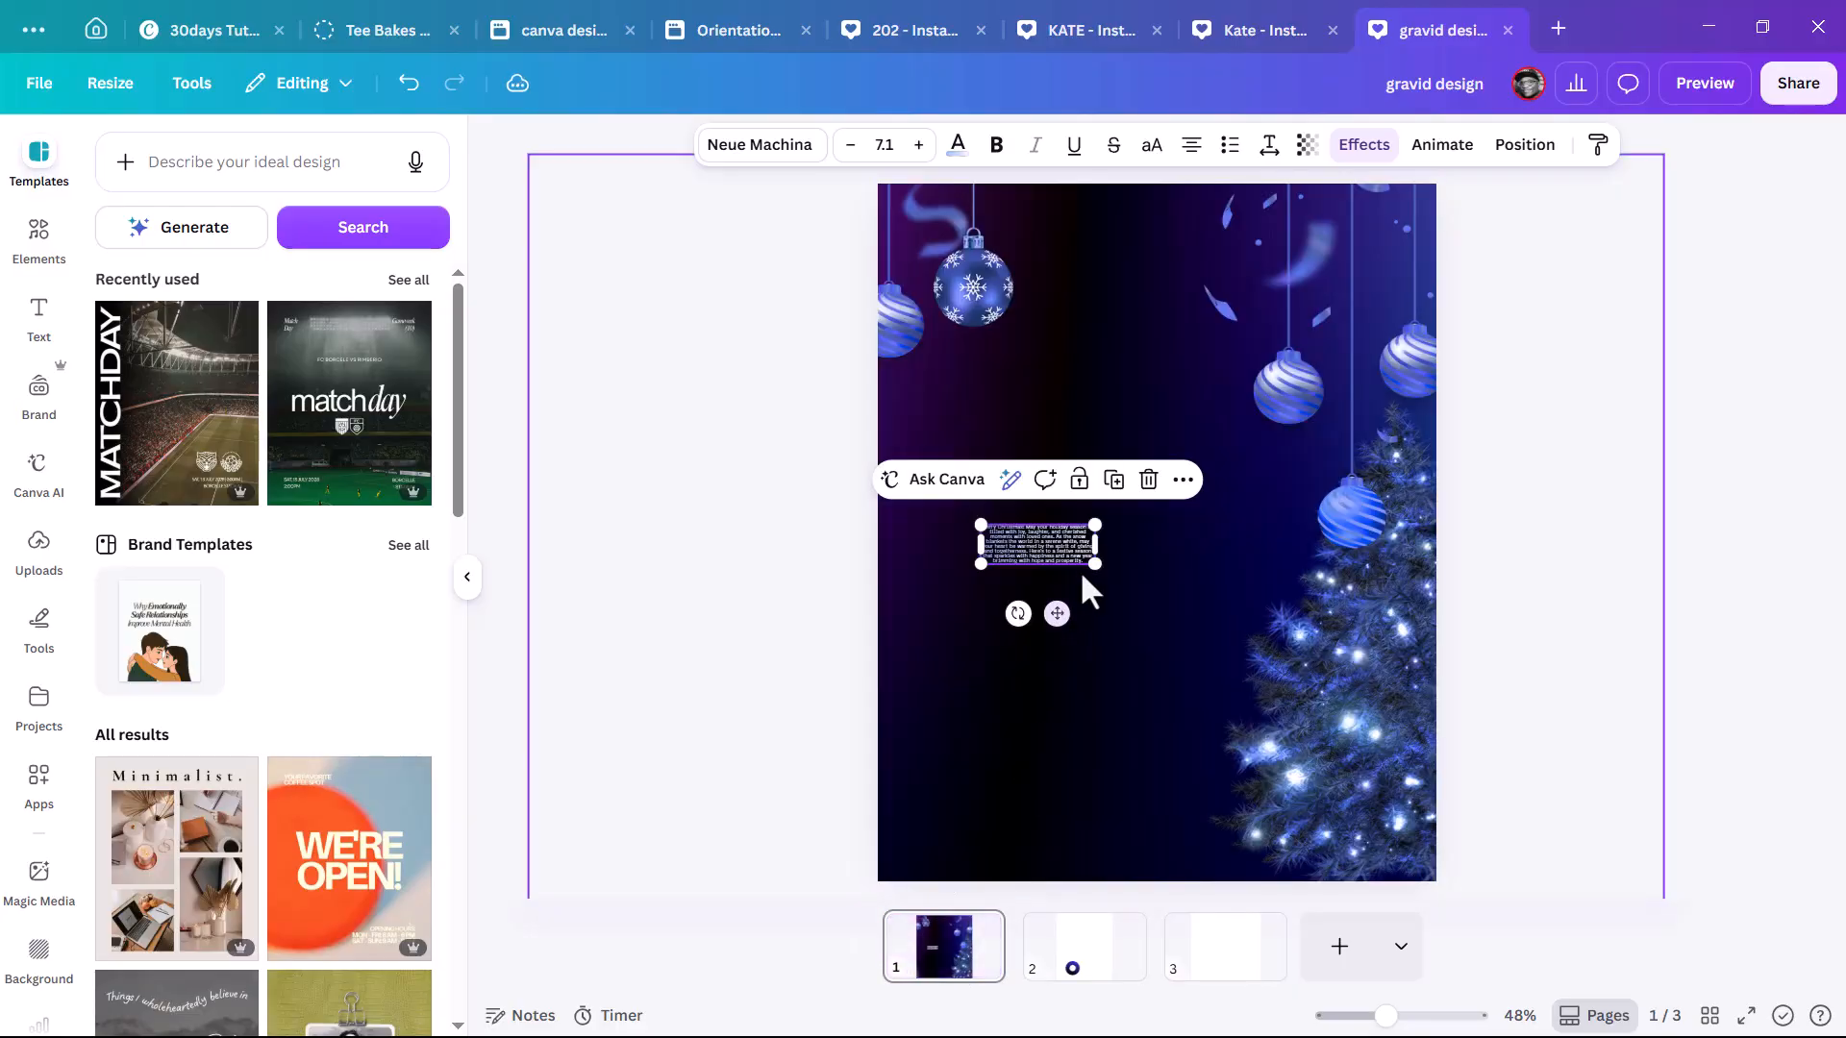
pyautogui.moveTo(1102, 567); pyautogui.dragTo(1238, 633)
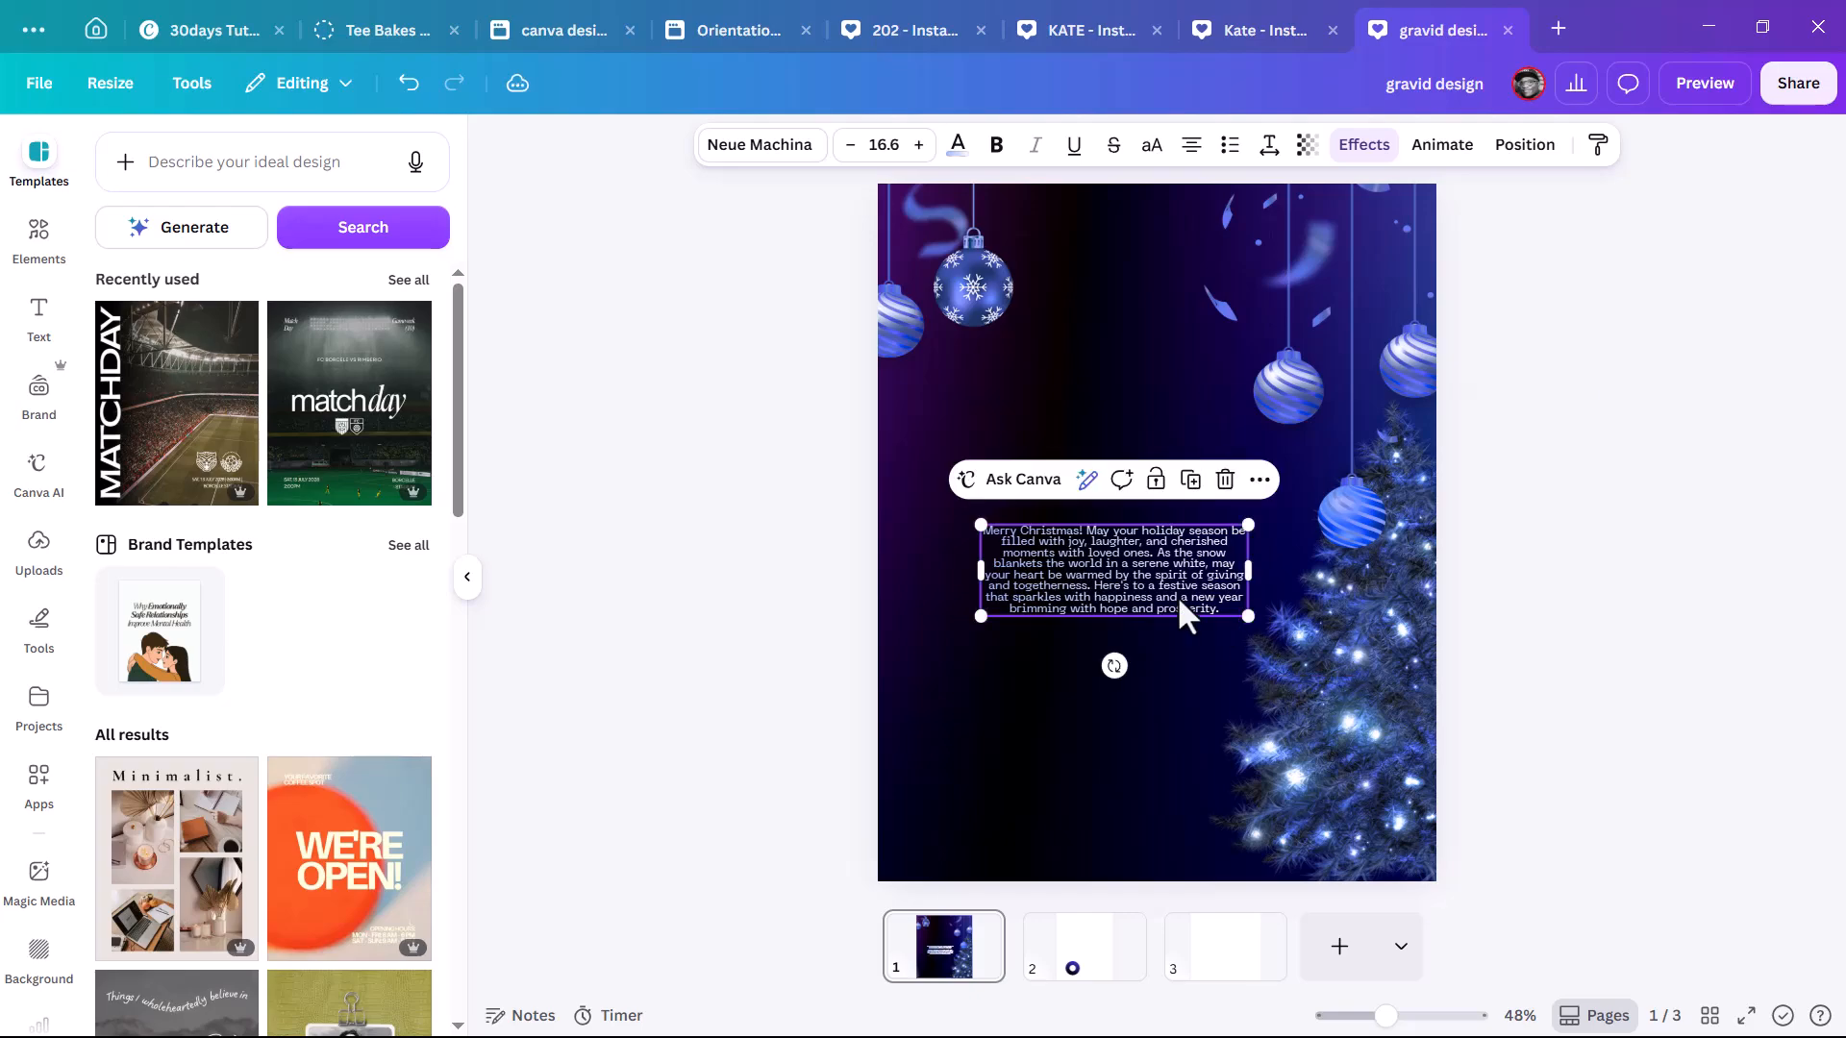
# Bring the blue ring from page 2 onto page 1, enlarge and tilt it, and place it over the page's lower-right corner
pyautogui.click(1067, 947)
pyautogui.click(1048, 730)
pyautogui.moveTo(1012, 678); pyautogui.dragTo(961, 927)
pyautogui.moveTo(1071, 841); pyautogui.dragTo(1347, 741)
pyautogui.moveTo(1298, 651); pyautogui.dragTo(1218, 405)
pyautogui.moveTo(1331, 552); pyautogui.dragTo(1384, 786)
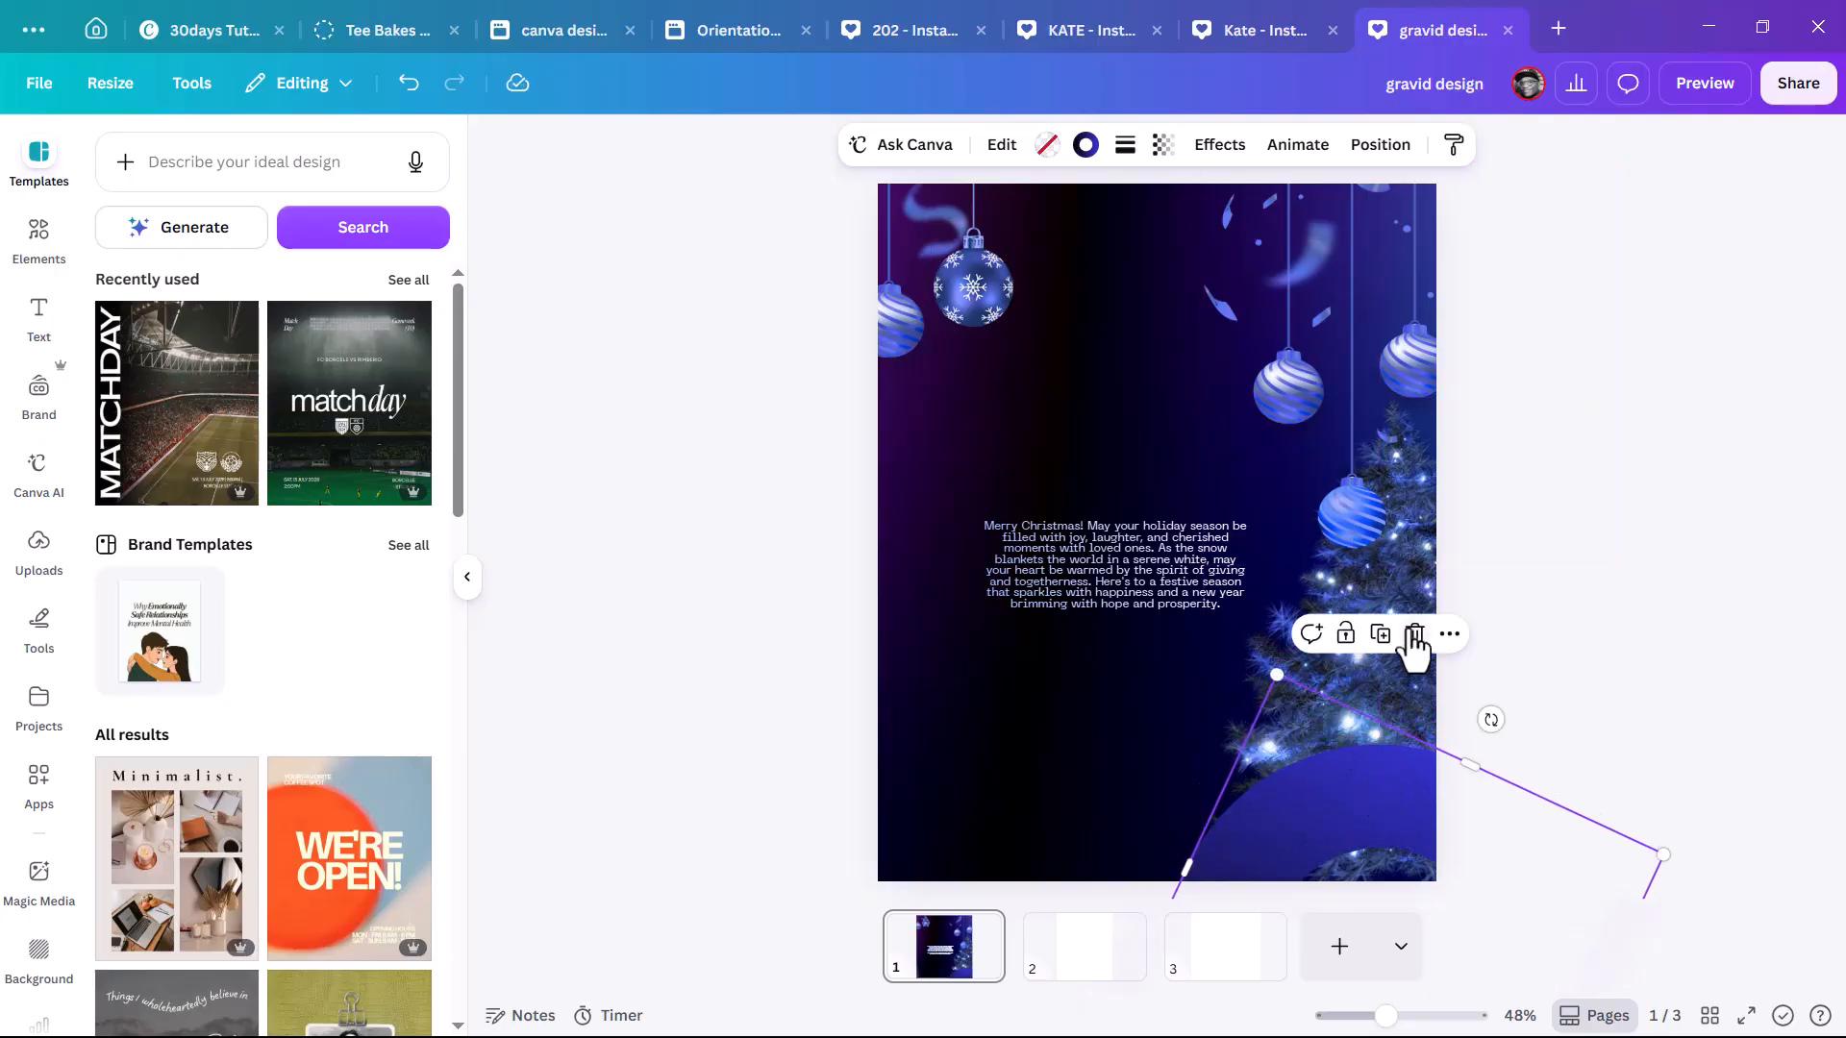
# Reorder the ring behind the Christmas tree and shift it slightly left and down
pyautogui.click(1413, 605)
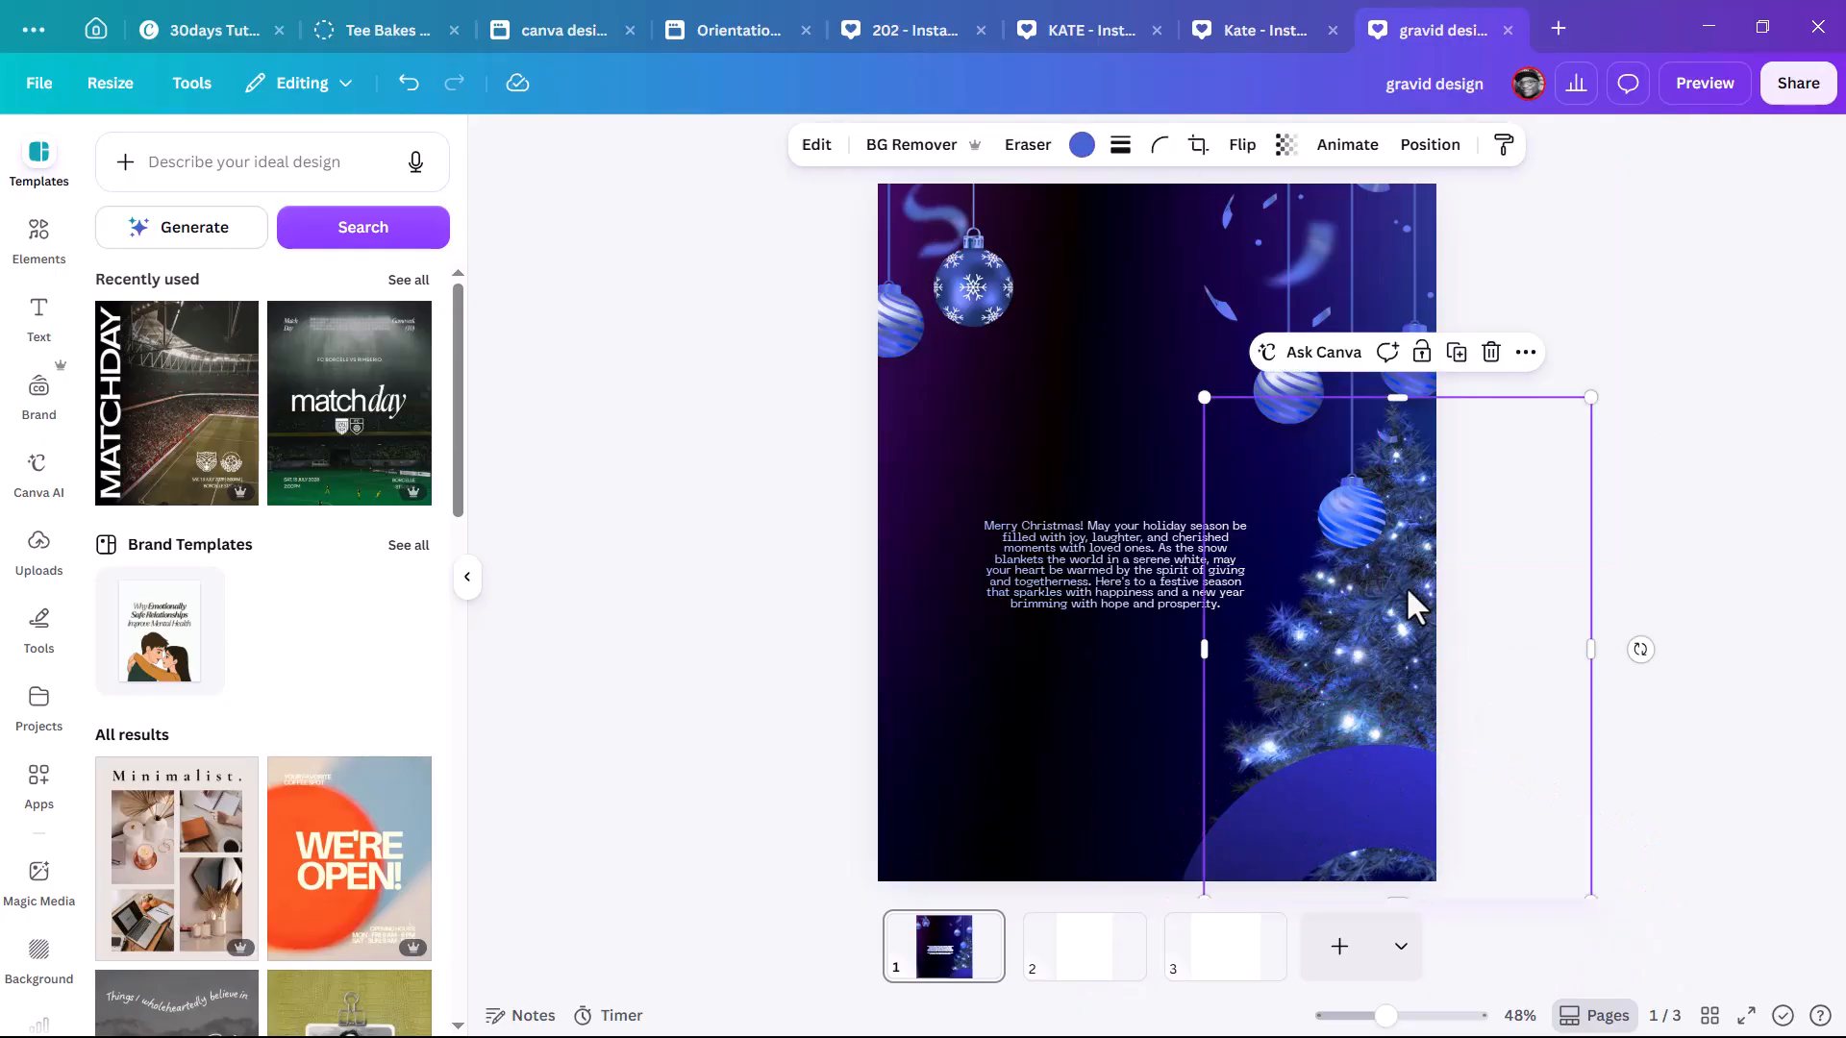
pyautogui.click(1423, 144)
pyautogui.moveTo(336, 532); pyautogui.dragTo(332, 699)
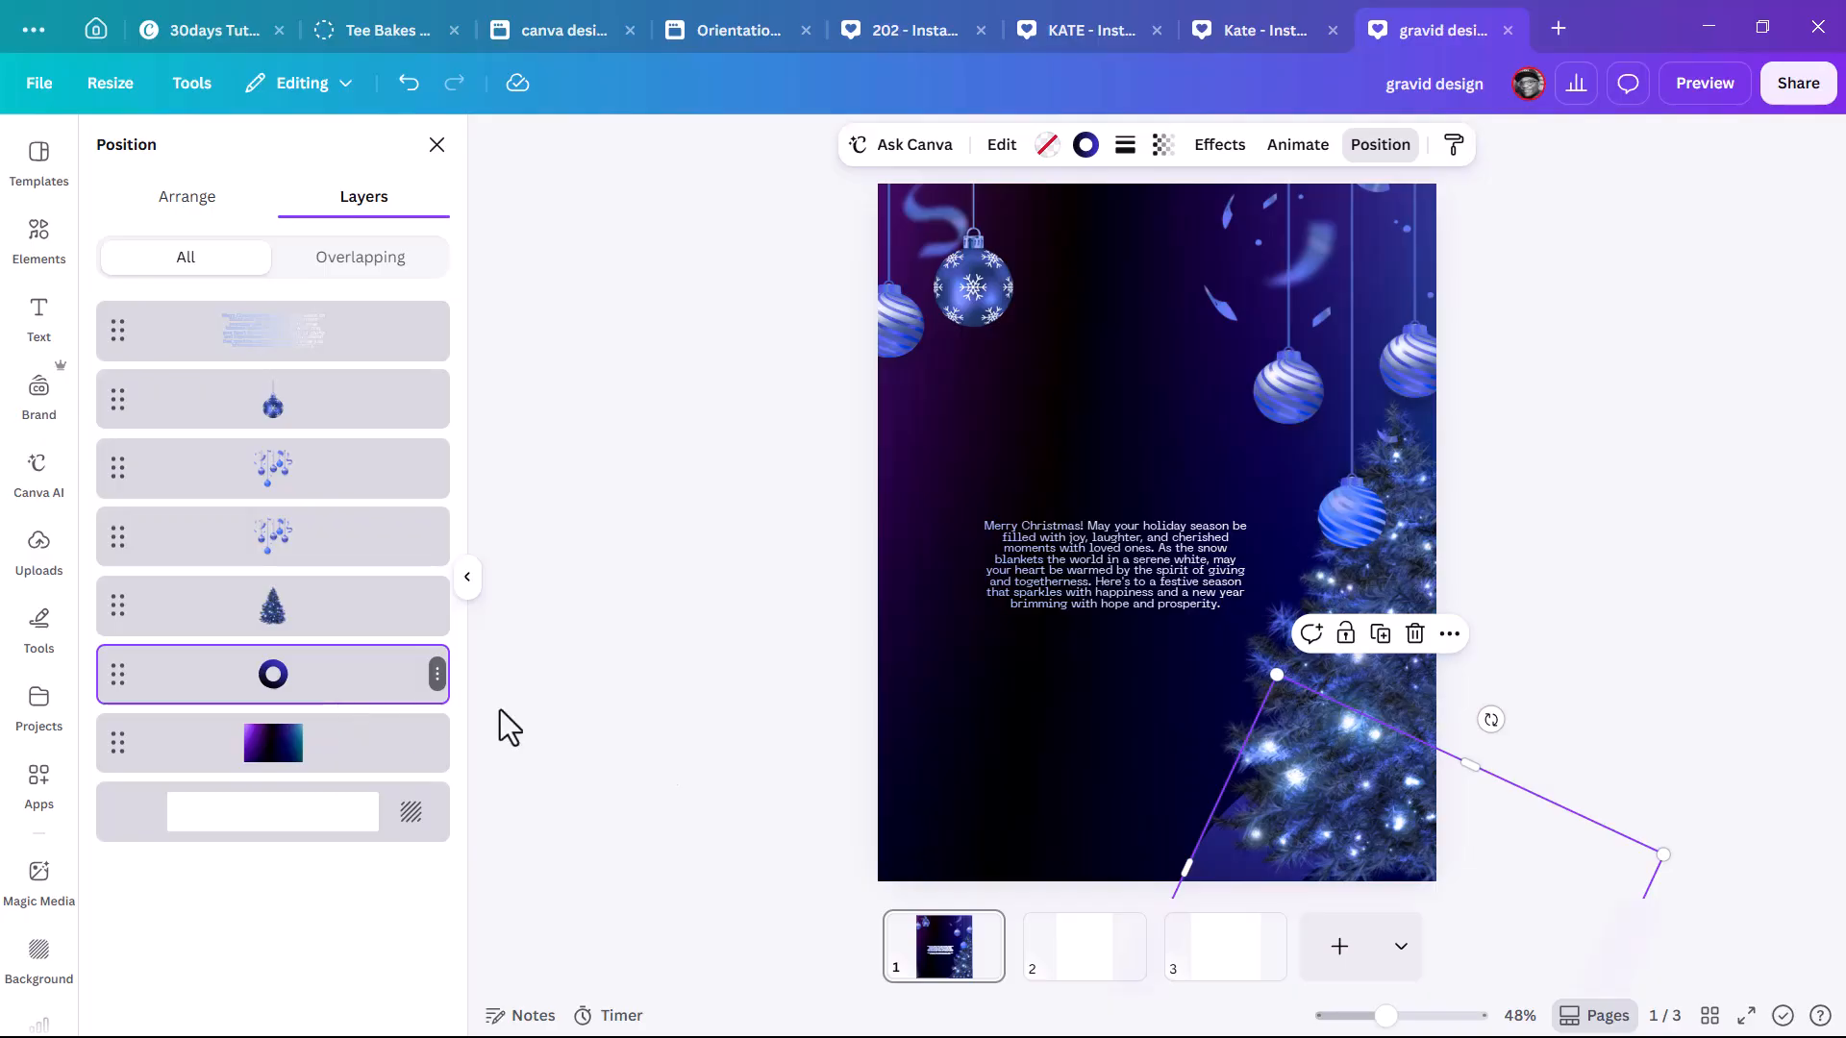
pyautogui.moveTo(1201, 857); pyautogui.dragTo(1148, 887)
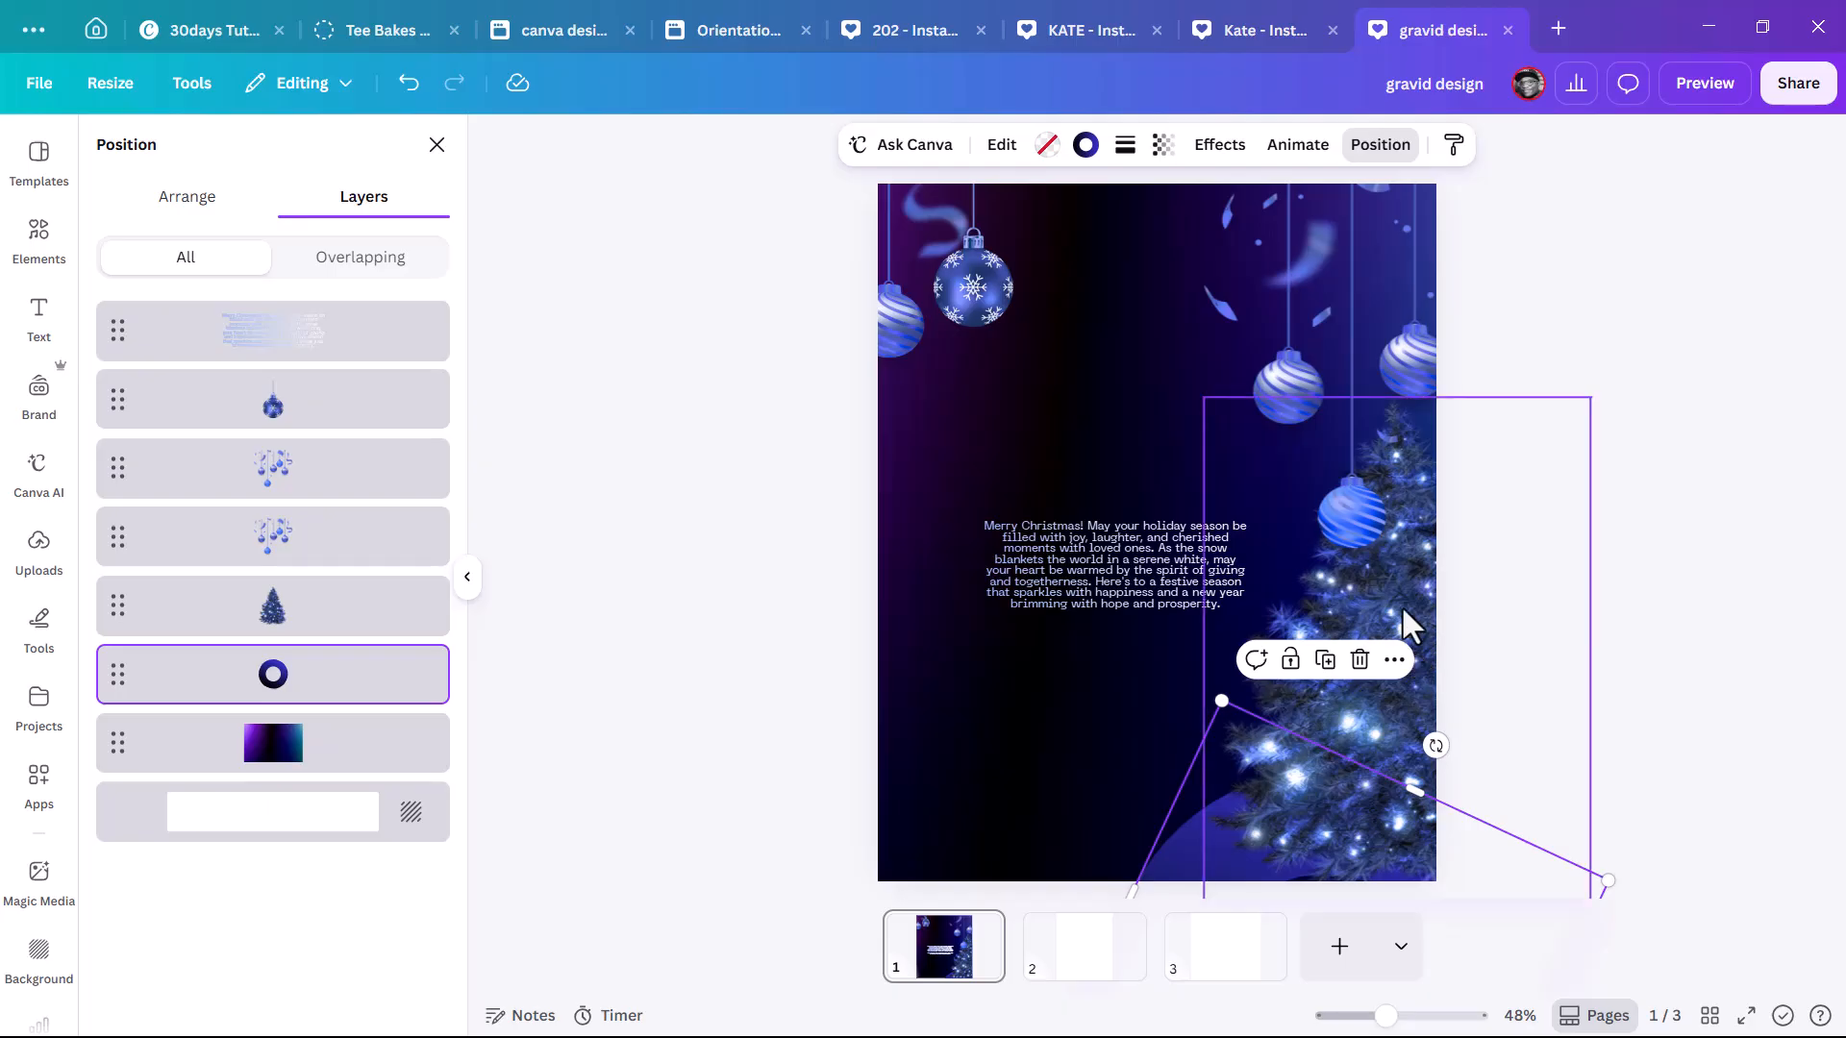
# Centre the greeting paragraph on the page and add two large bold "Christmas" headings stacked above it
pyautogui.moveTo(1126, 583); pyautogui.dragTo(1144, 587)
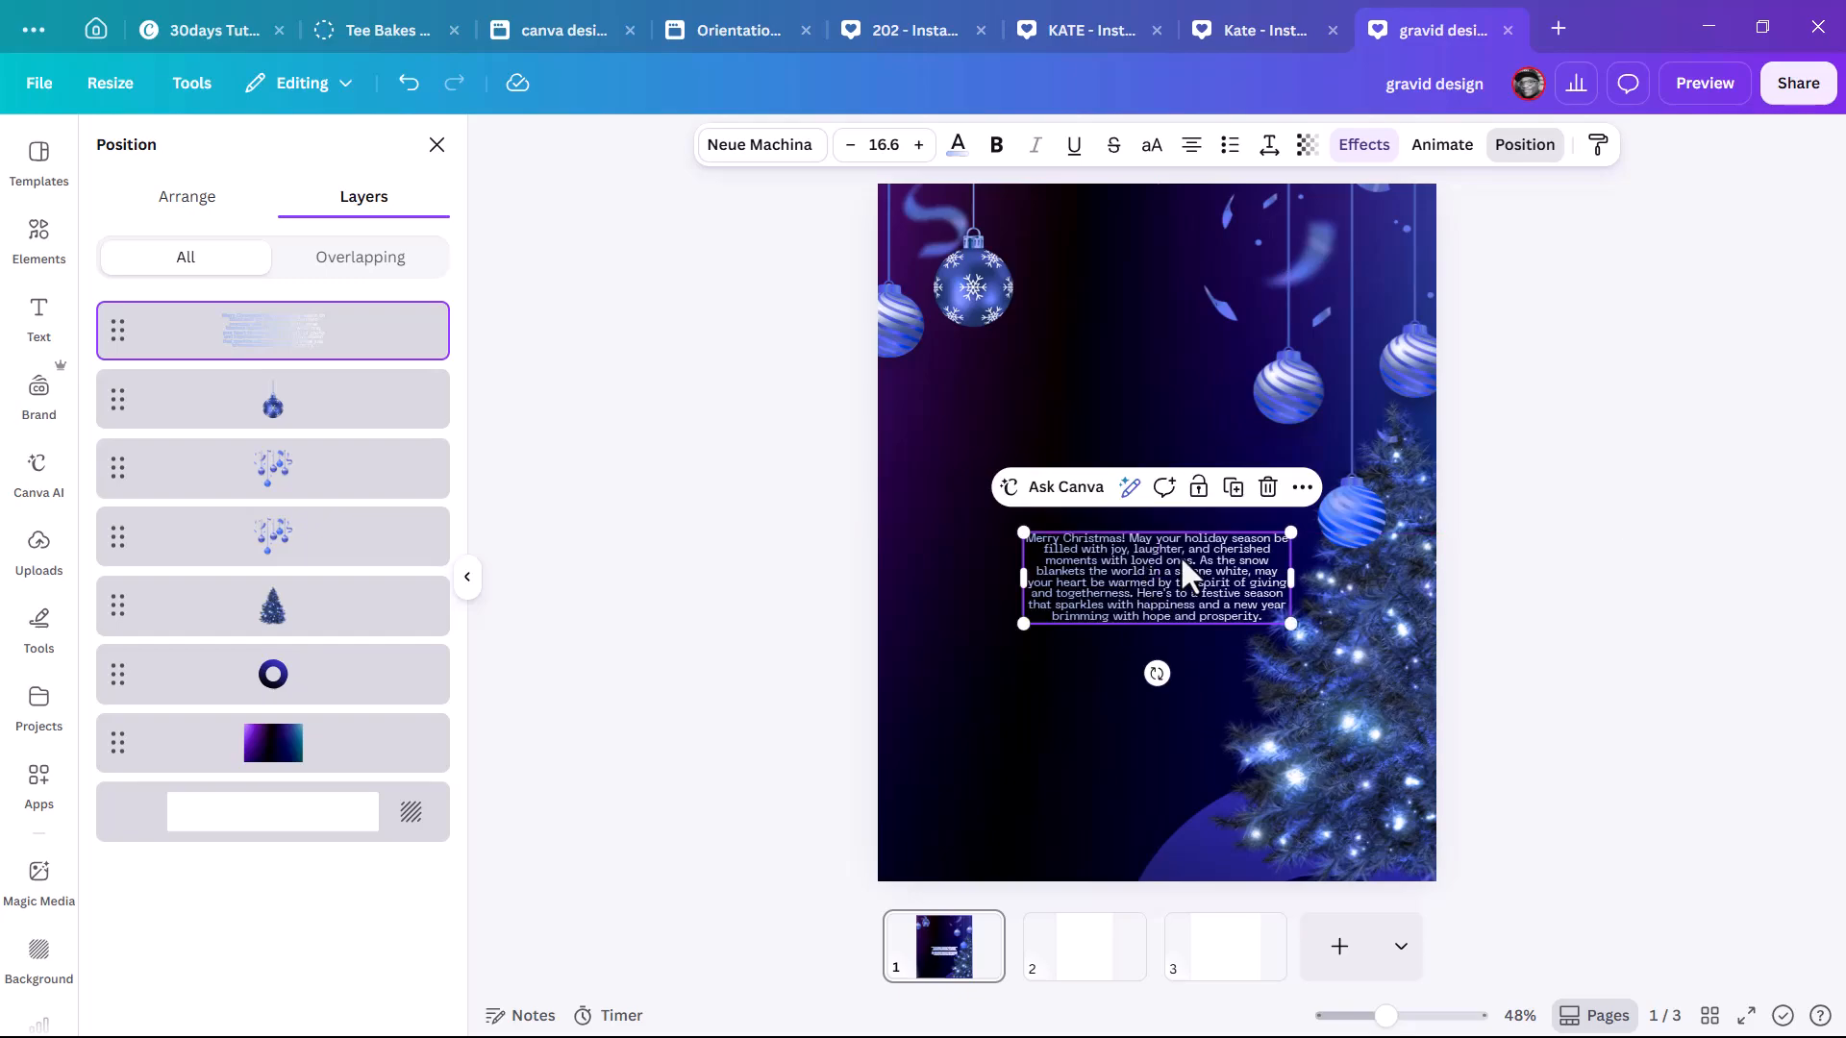
pyautogui.press('t')
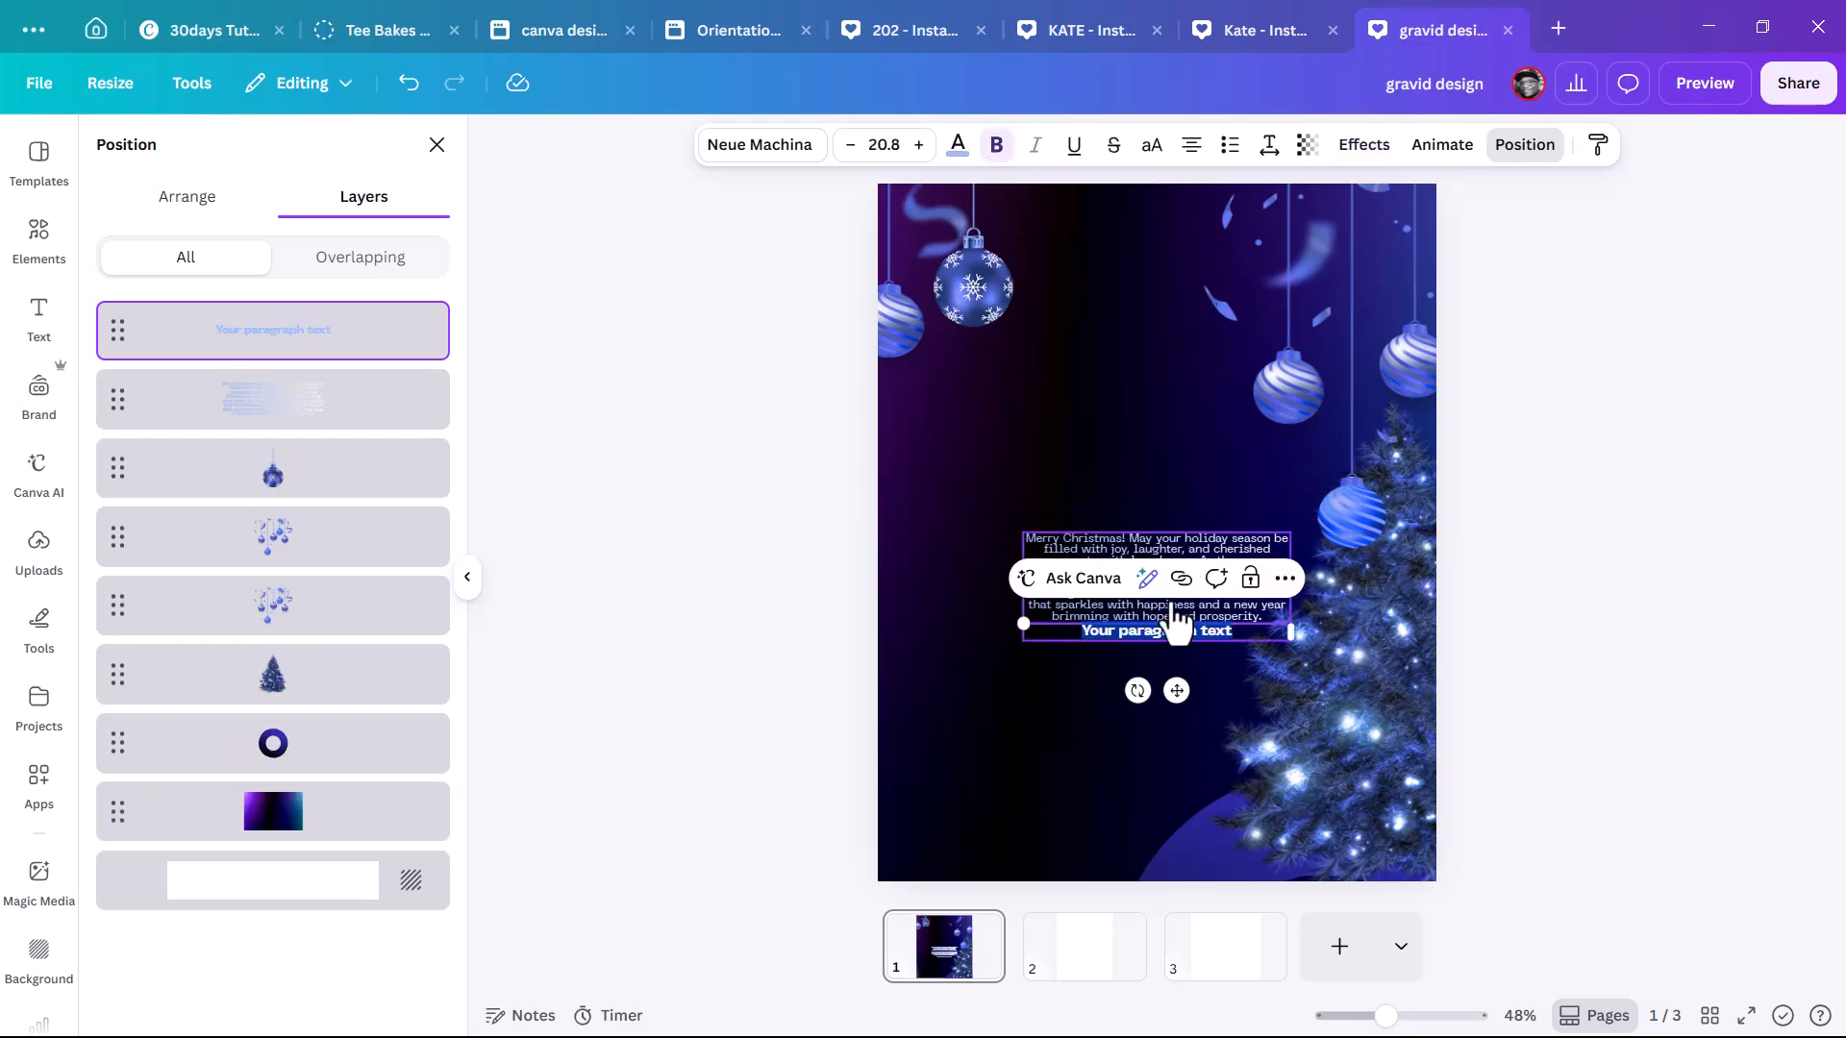
pyautogui.write('c')
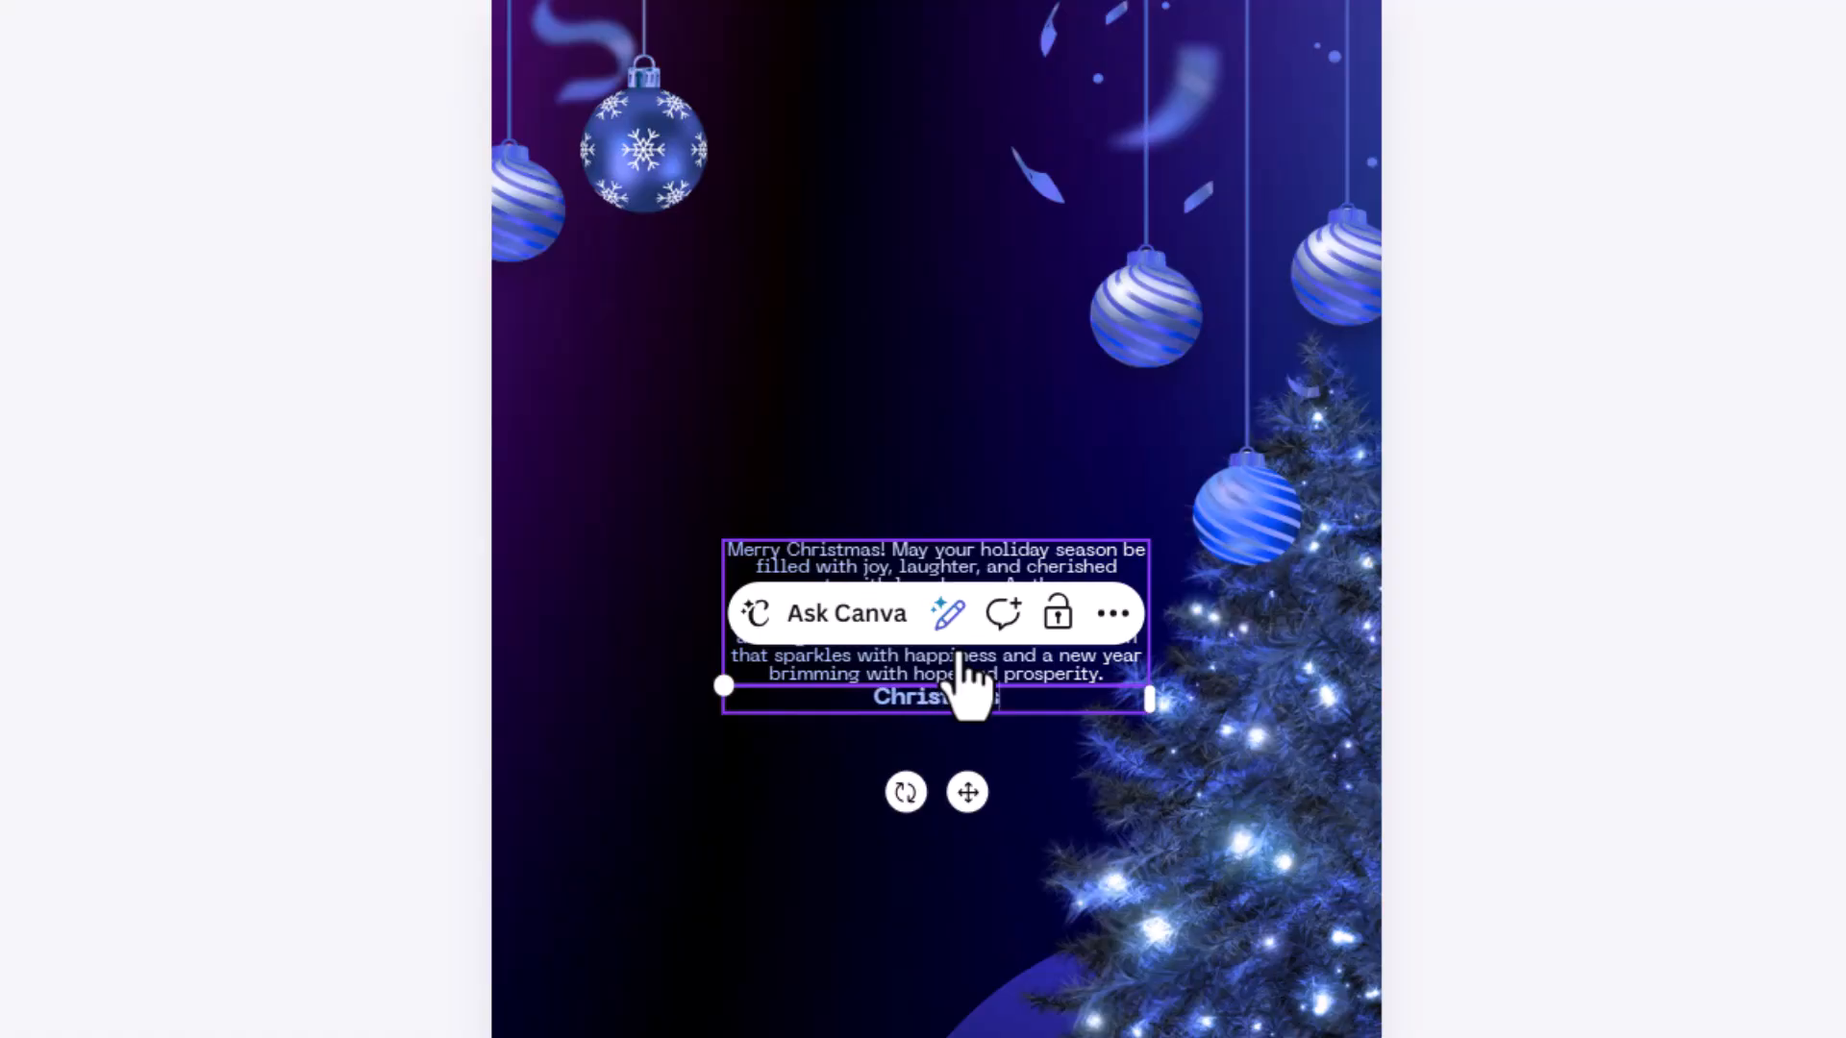
pyautogui.moveTo(1147, 701); pyautogui.dragTo(1190, 791)
pyautogui.moveTo(914, 679); pyautogui.dragTo(988, 395)
# Try to replace the greeting paragraph with AI-generated text from the prompt "christmas wish", and undo the replacement
pyautogui.click(879, 615)
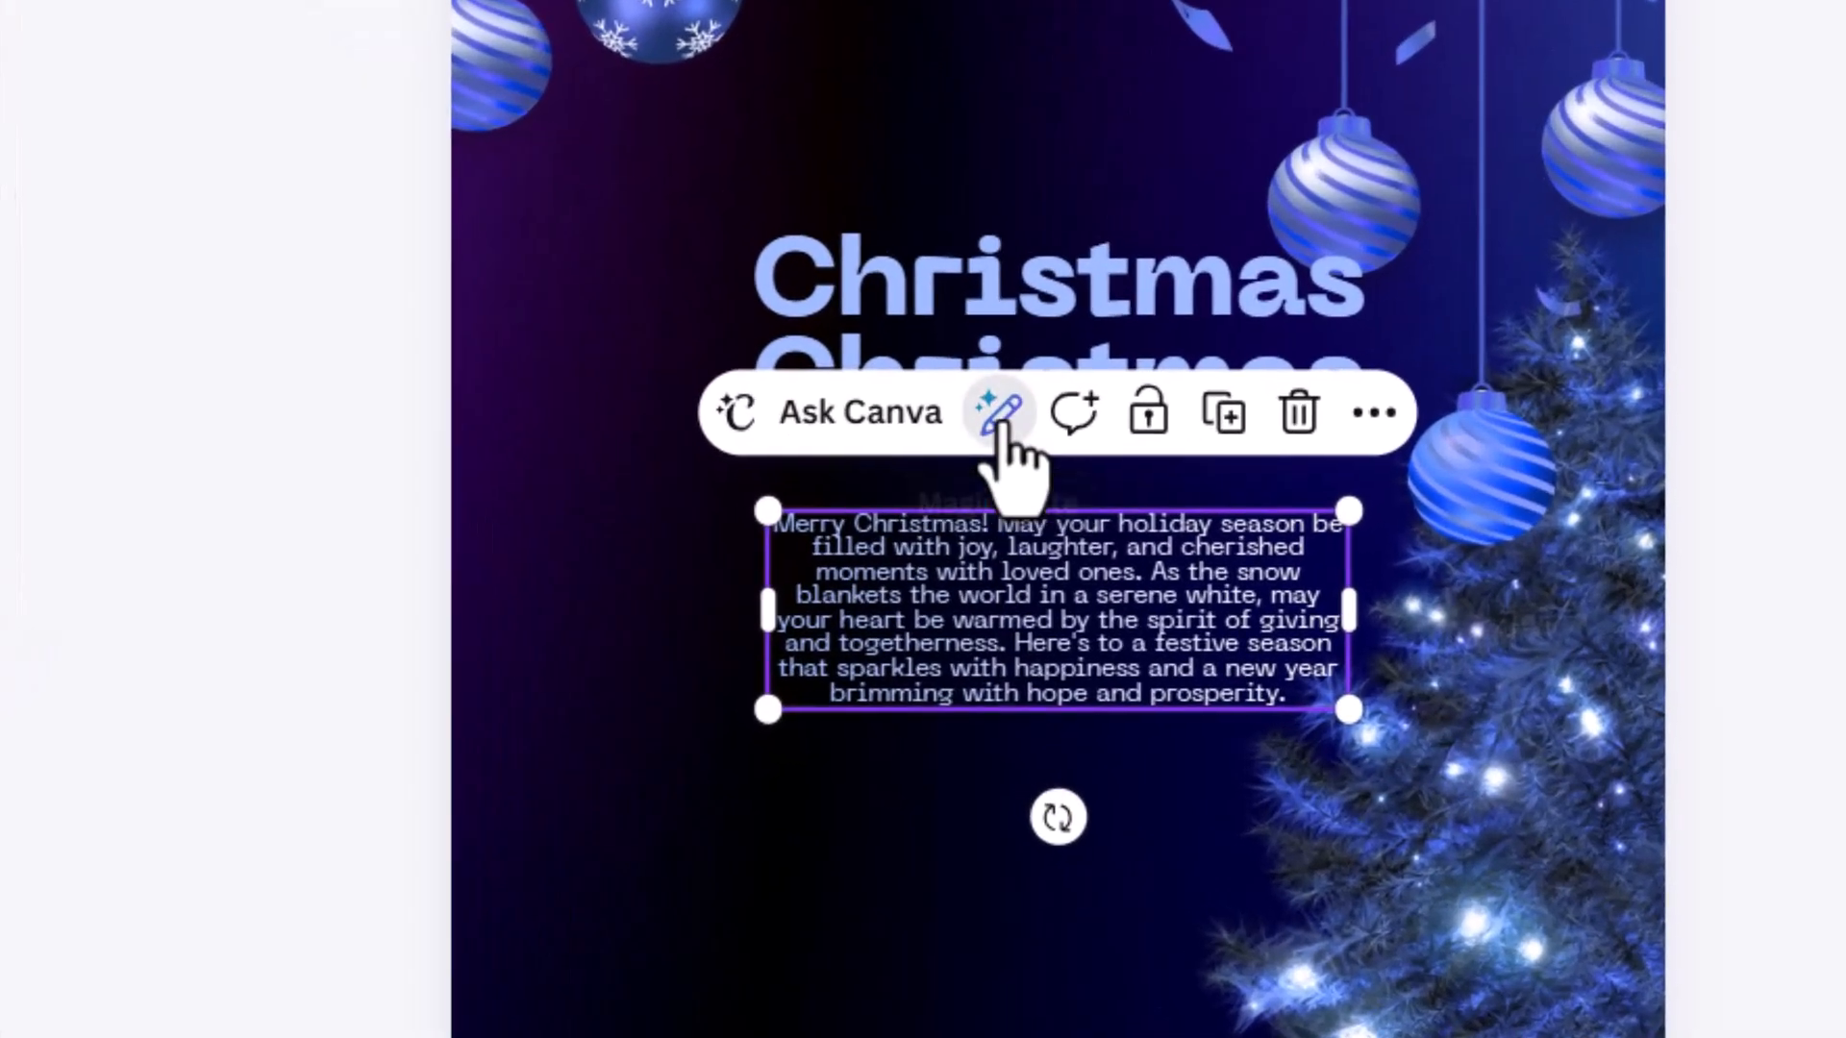
pyautogui.click(997, 535)
pyautogui.click(995, 519)
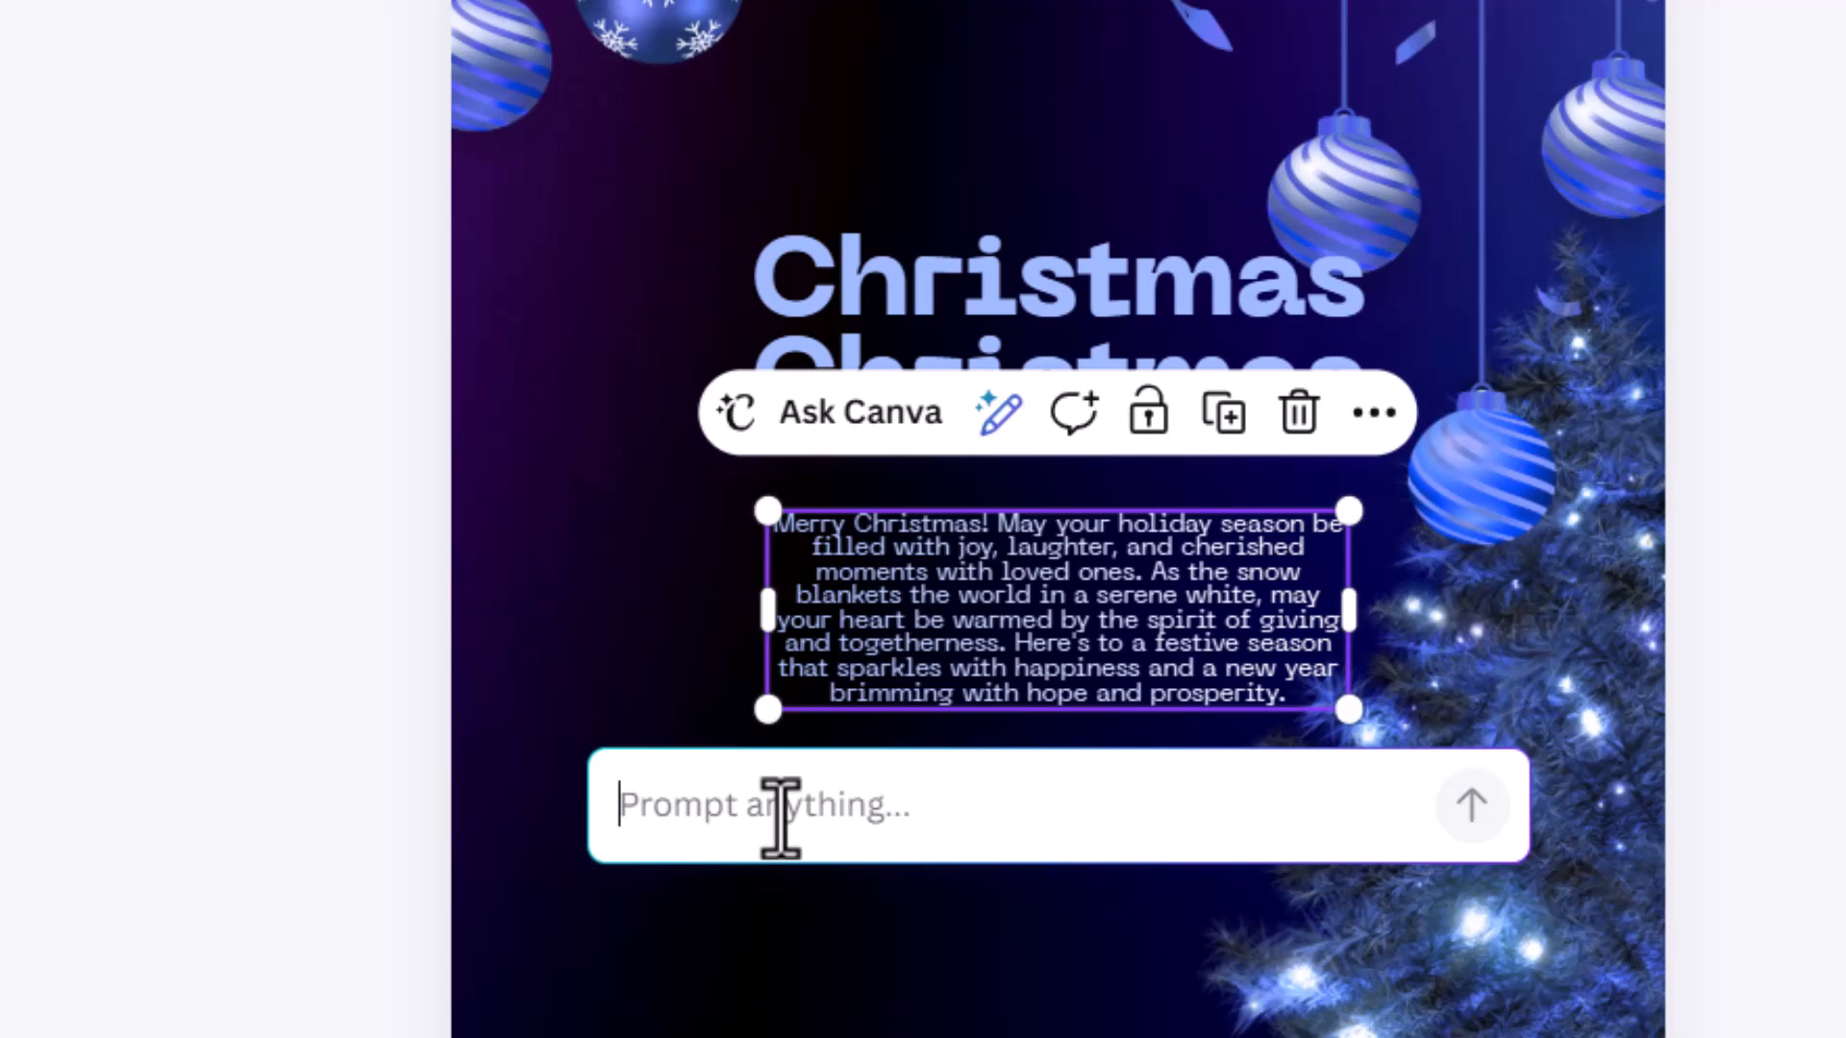
pyautogui.write('christmas wish')
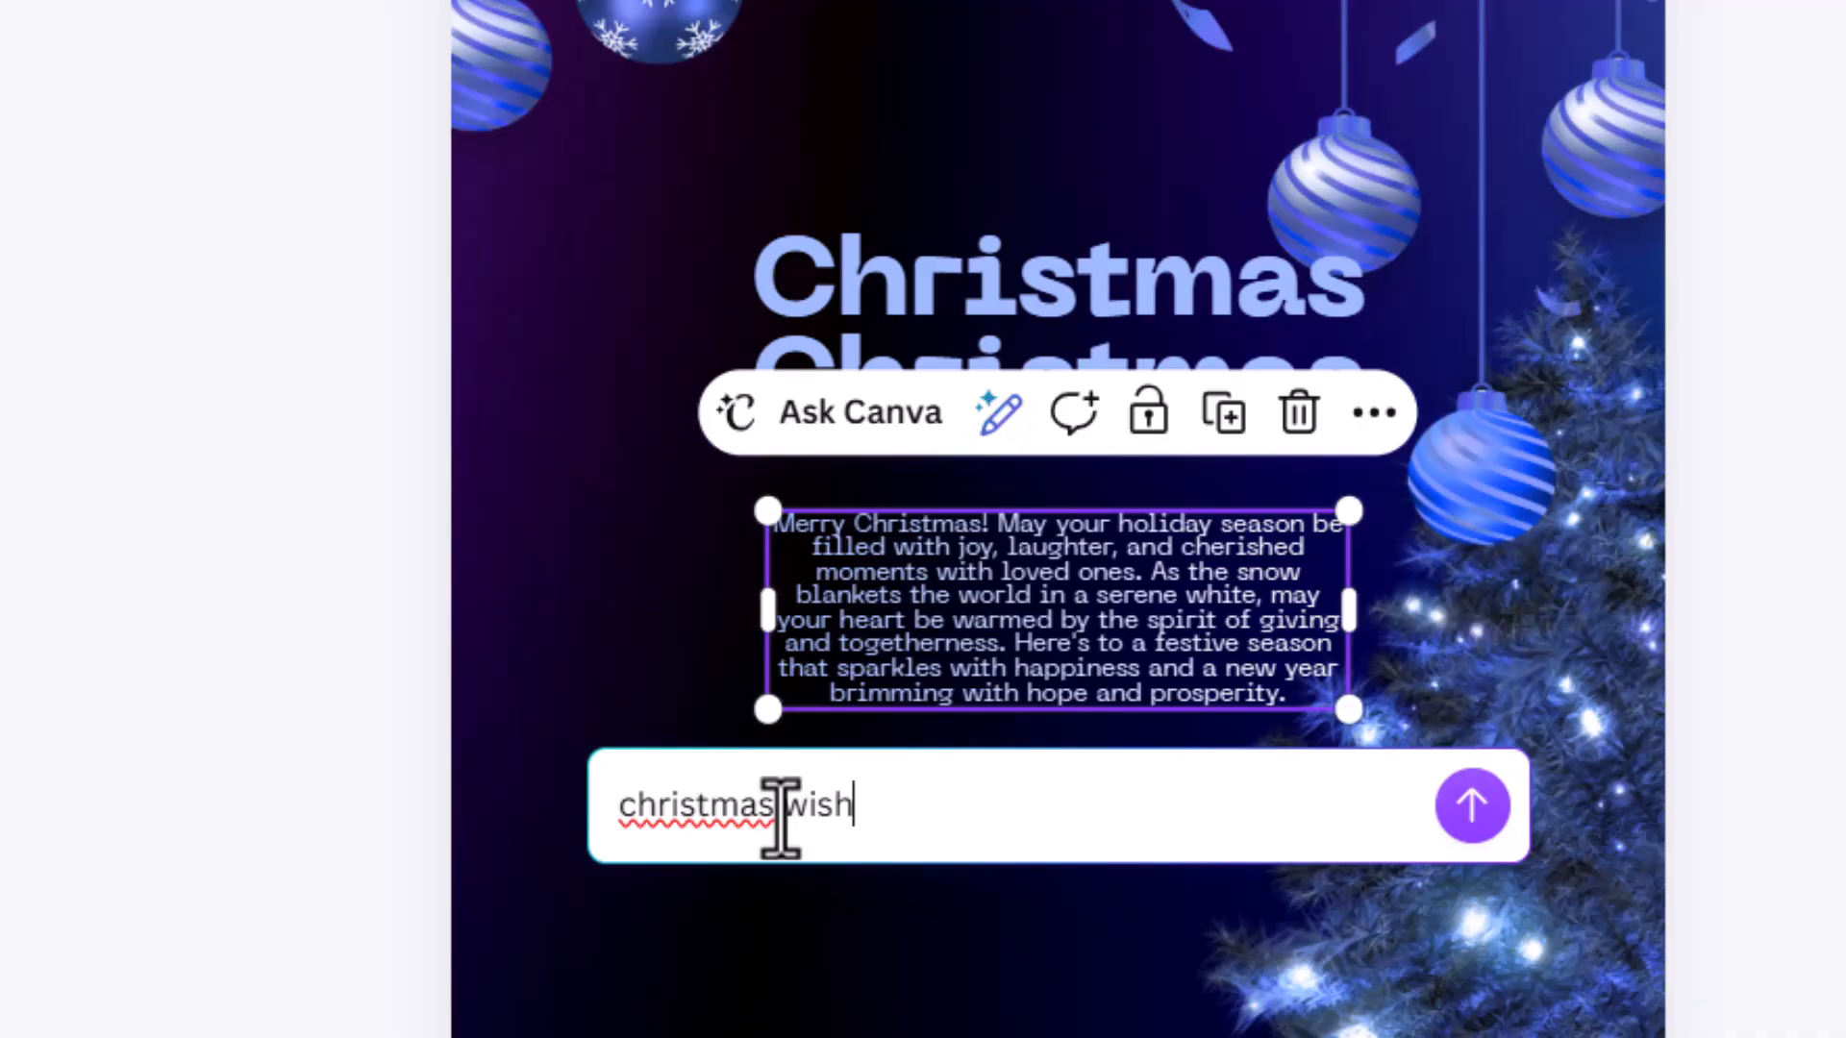
pyautogui.press('Return')
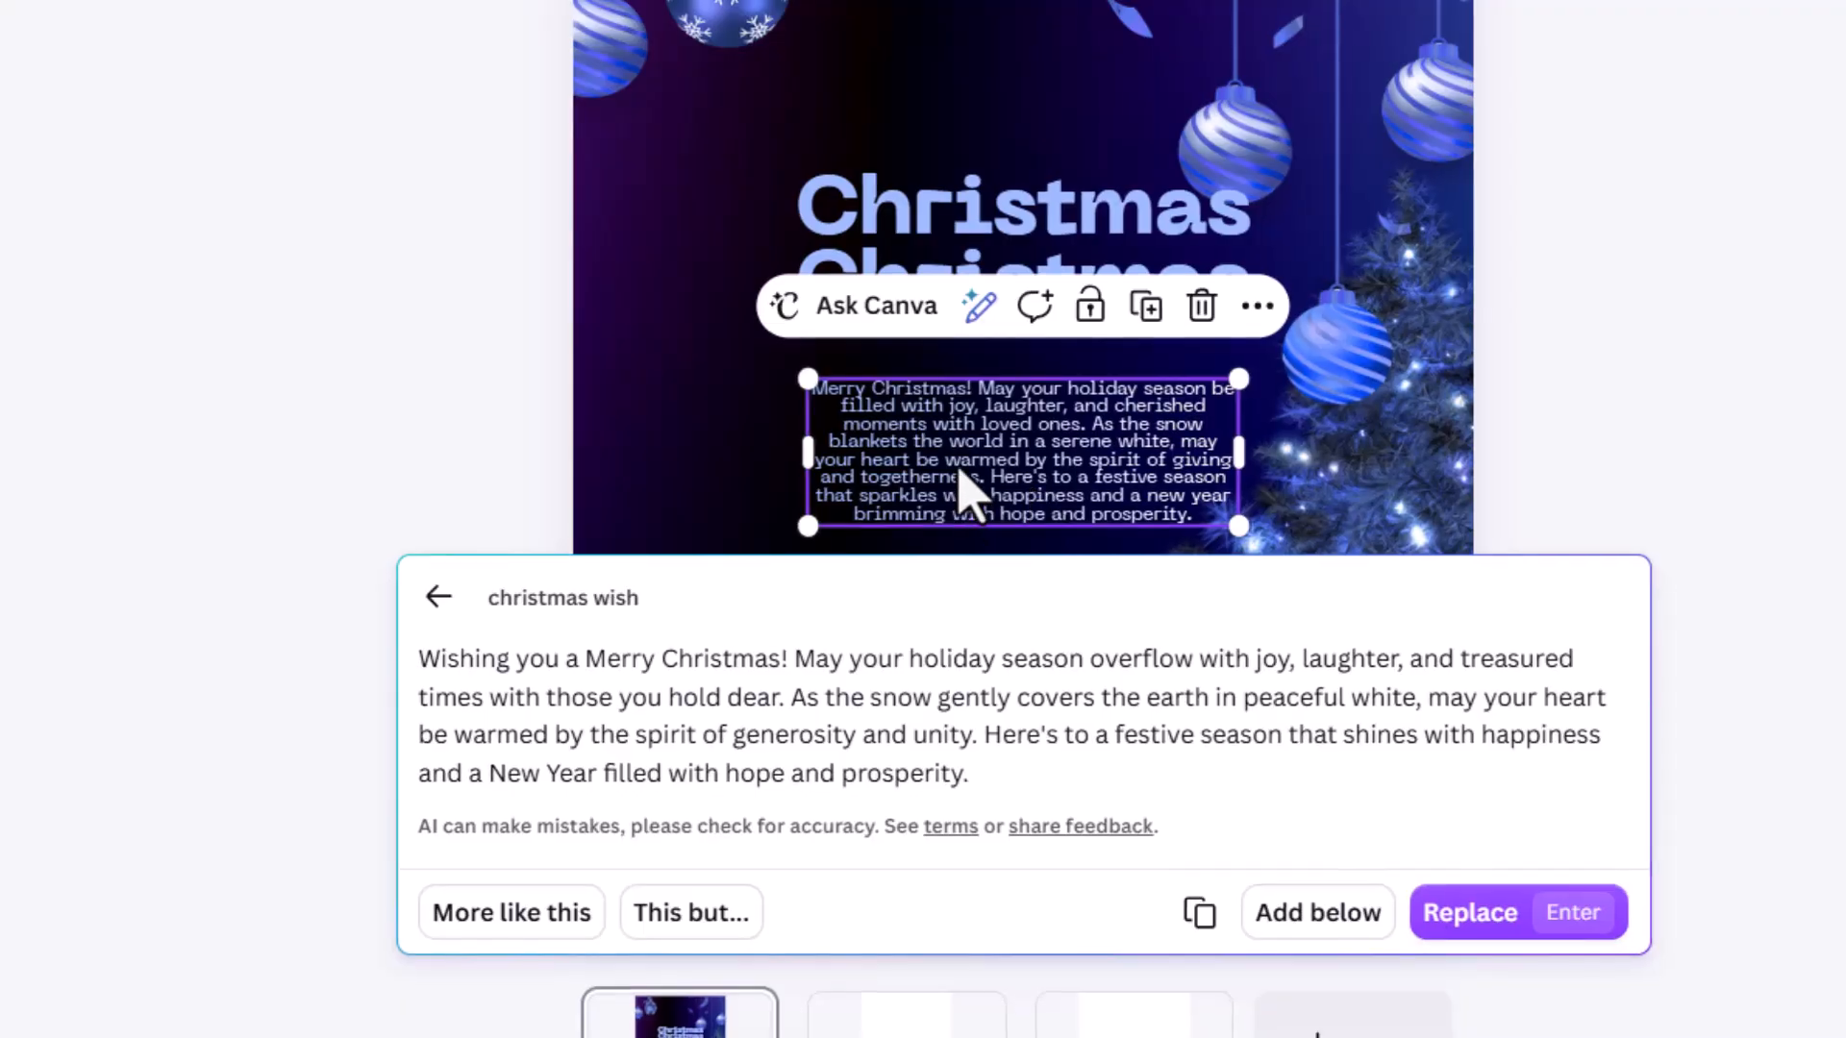
pyautogui.click(1447, 918)
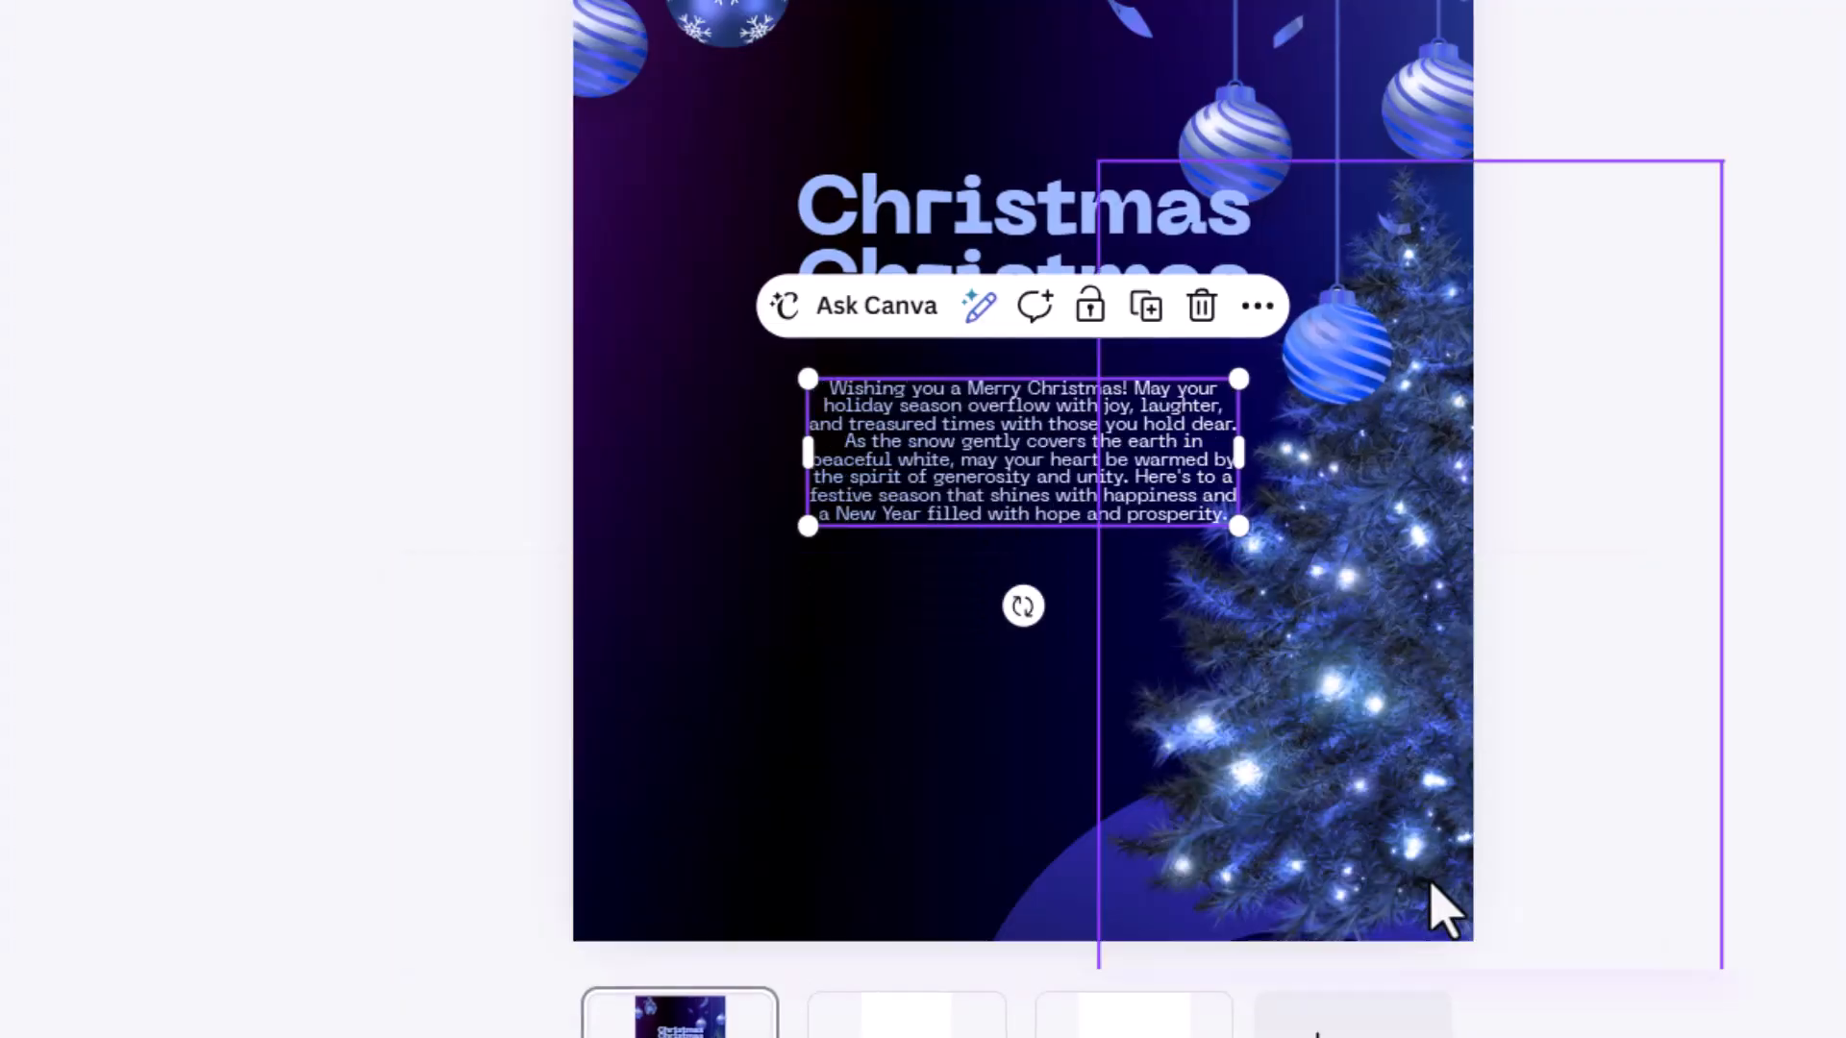
pyautogui.click(1576, 446)
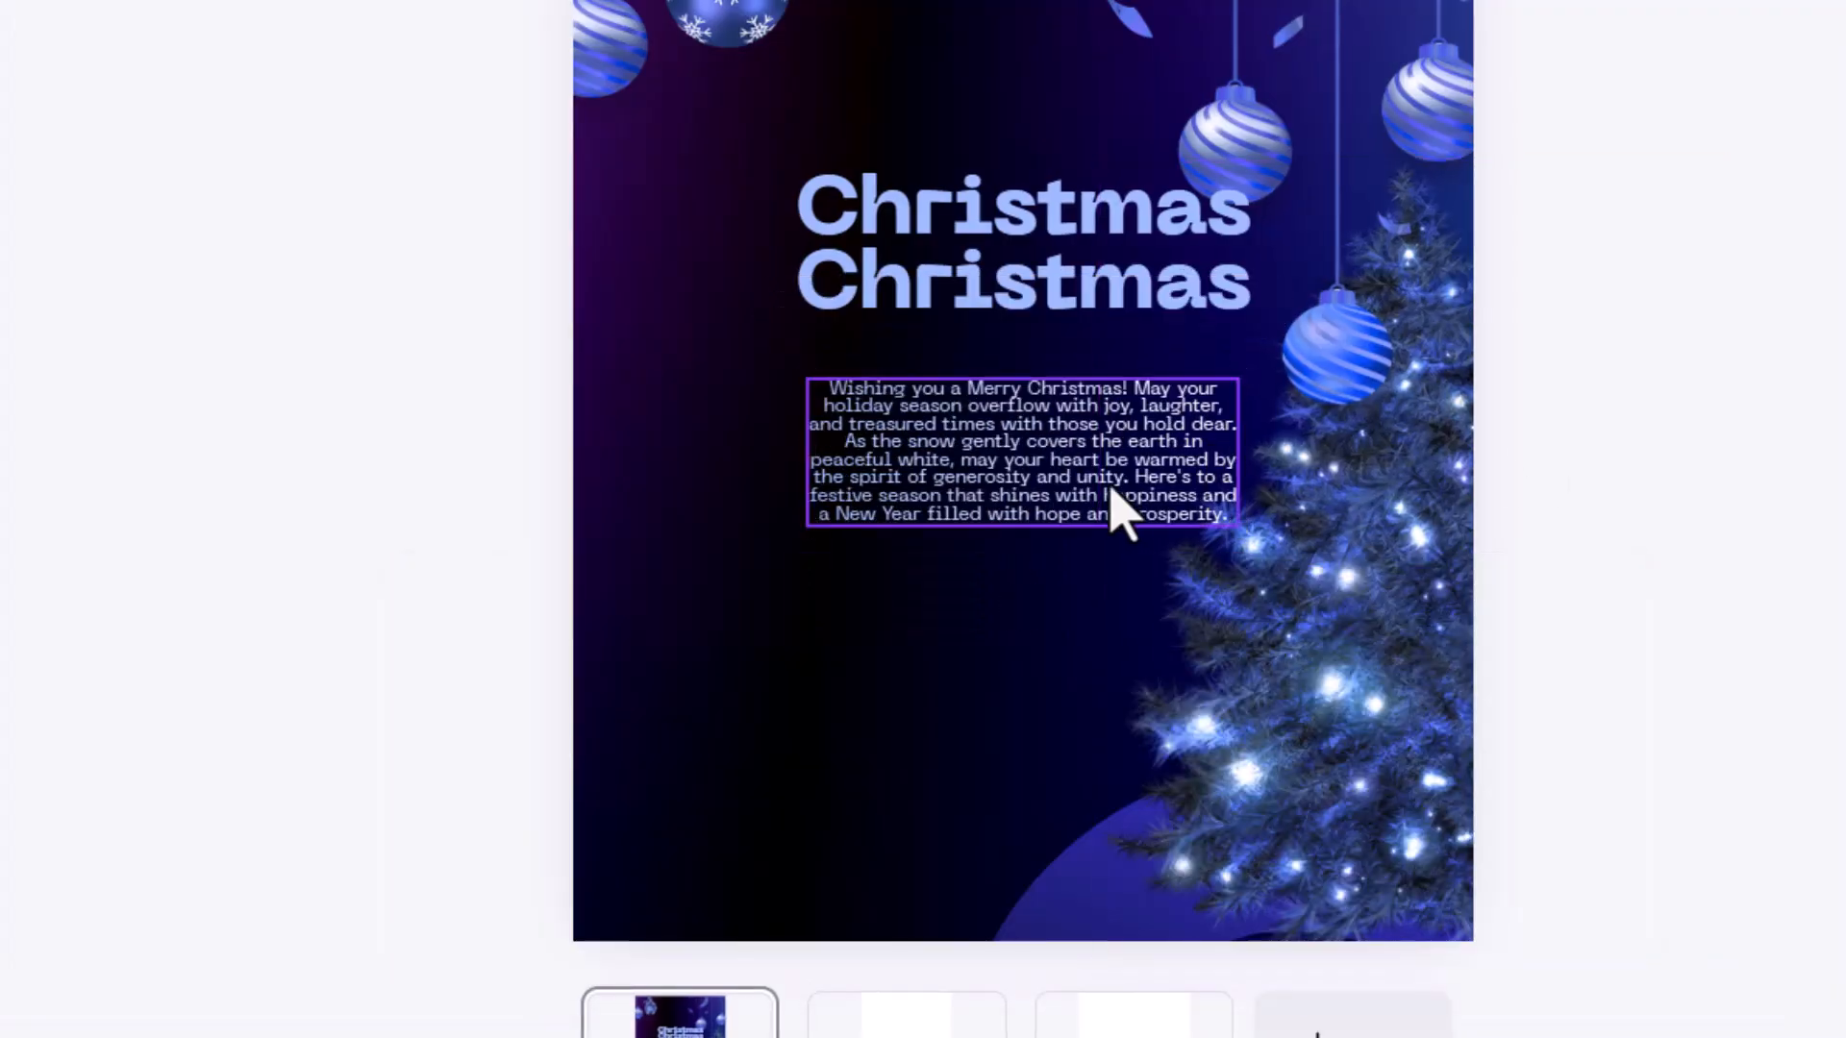
pyautogui.hotkey('ctrl', 'z')
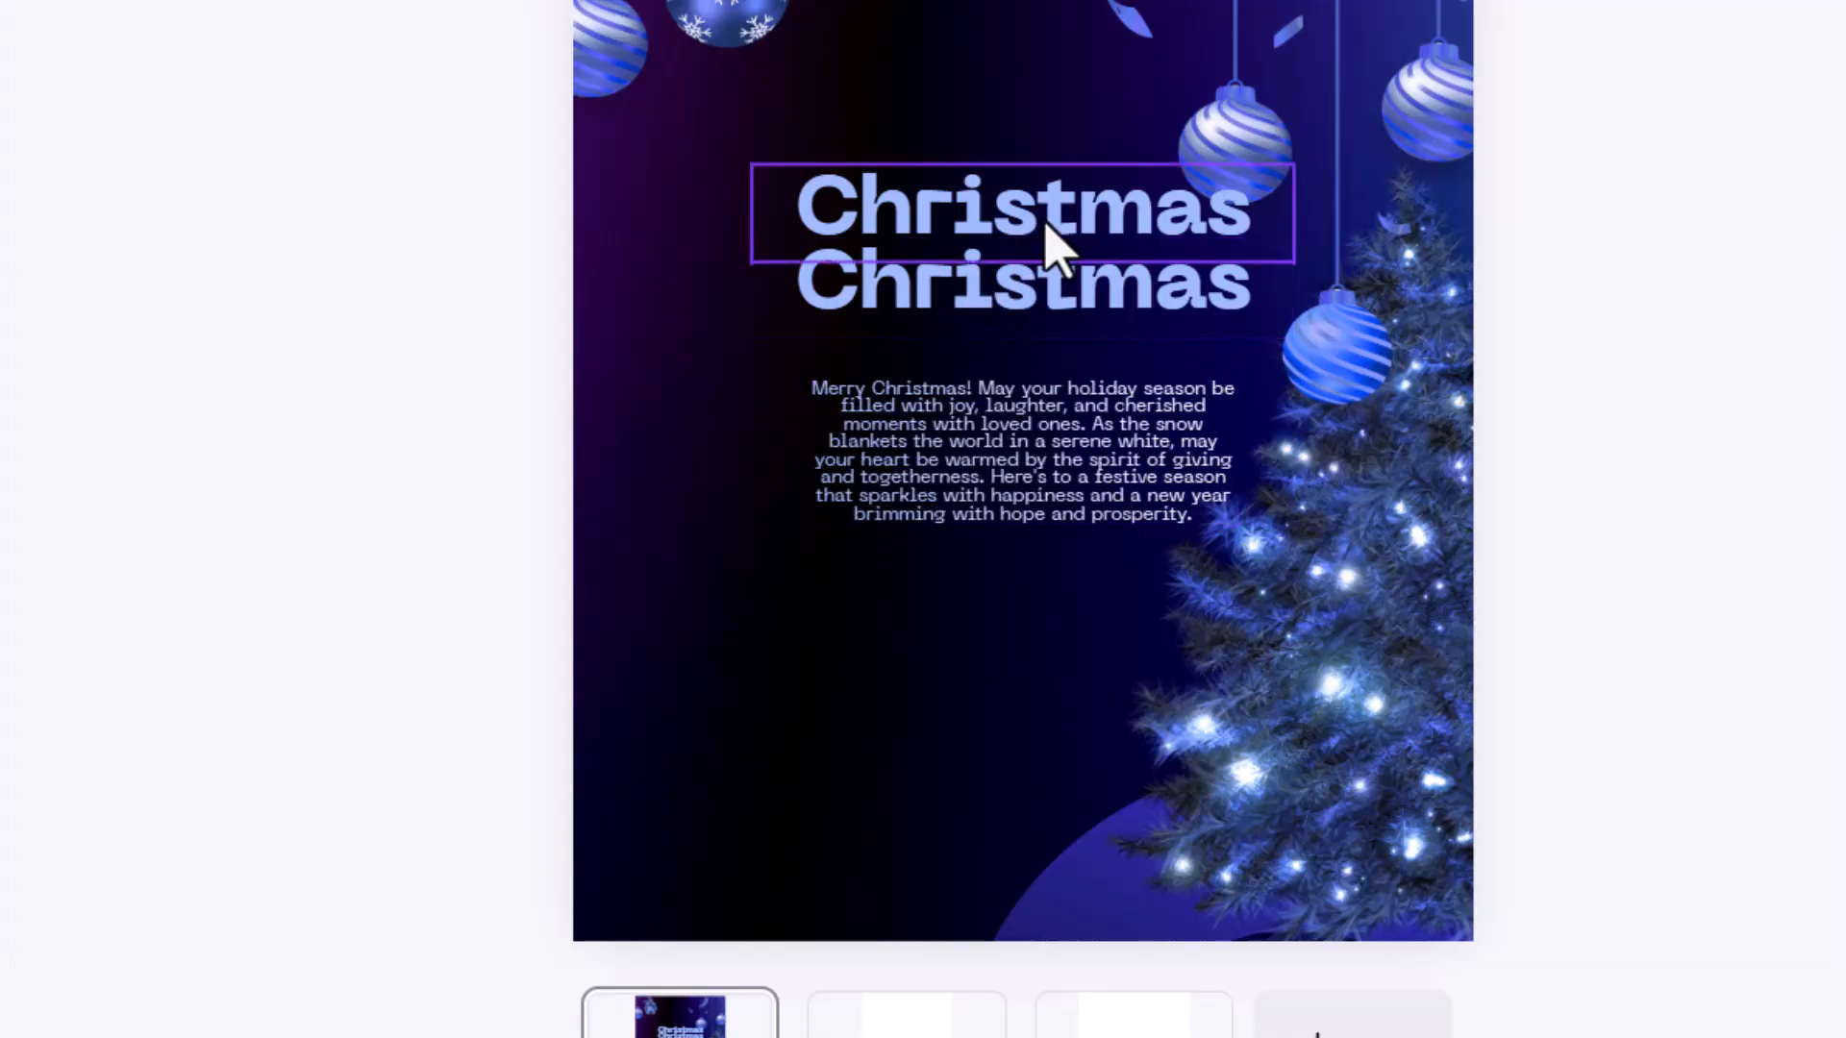
# Change the font of the lower "Christmas" heading to the uploaded script font Winter Pen Regular
pyautogui.click(1024, 303)
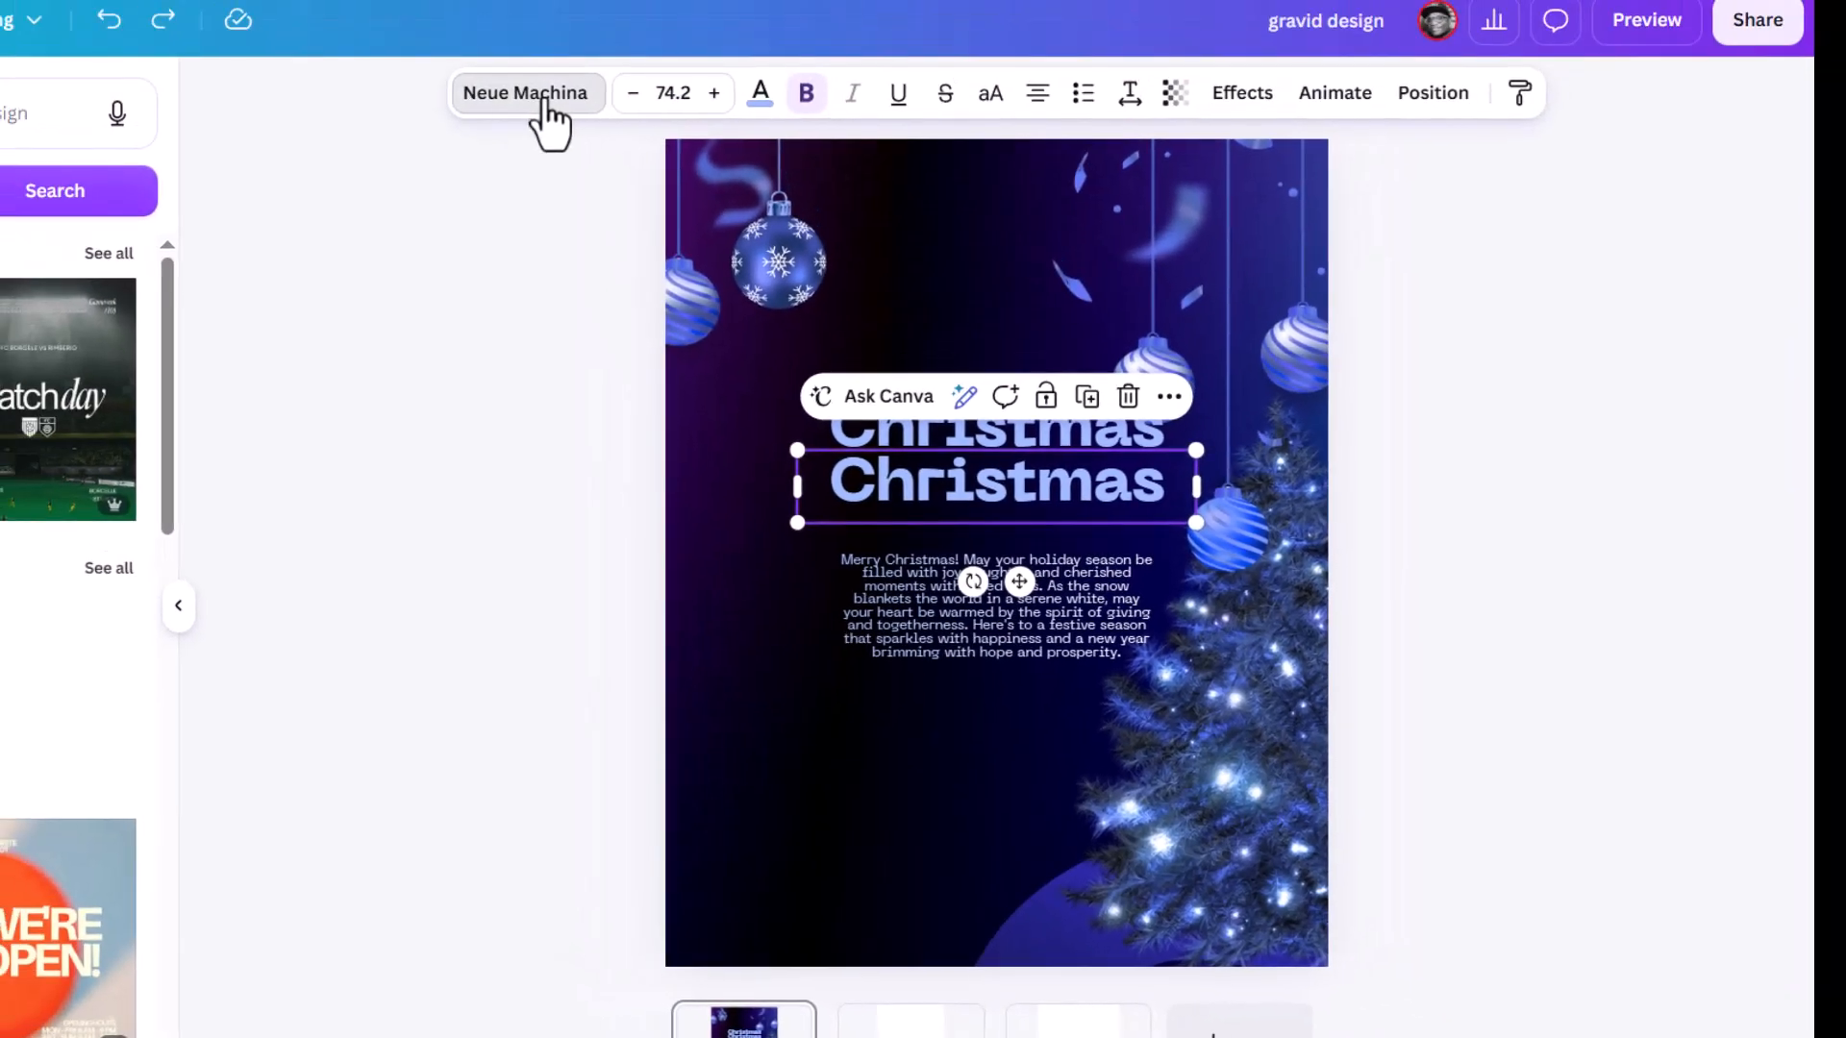
pyautogui.click(508, 12)
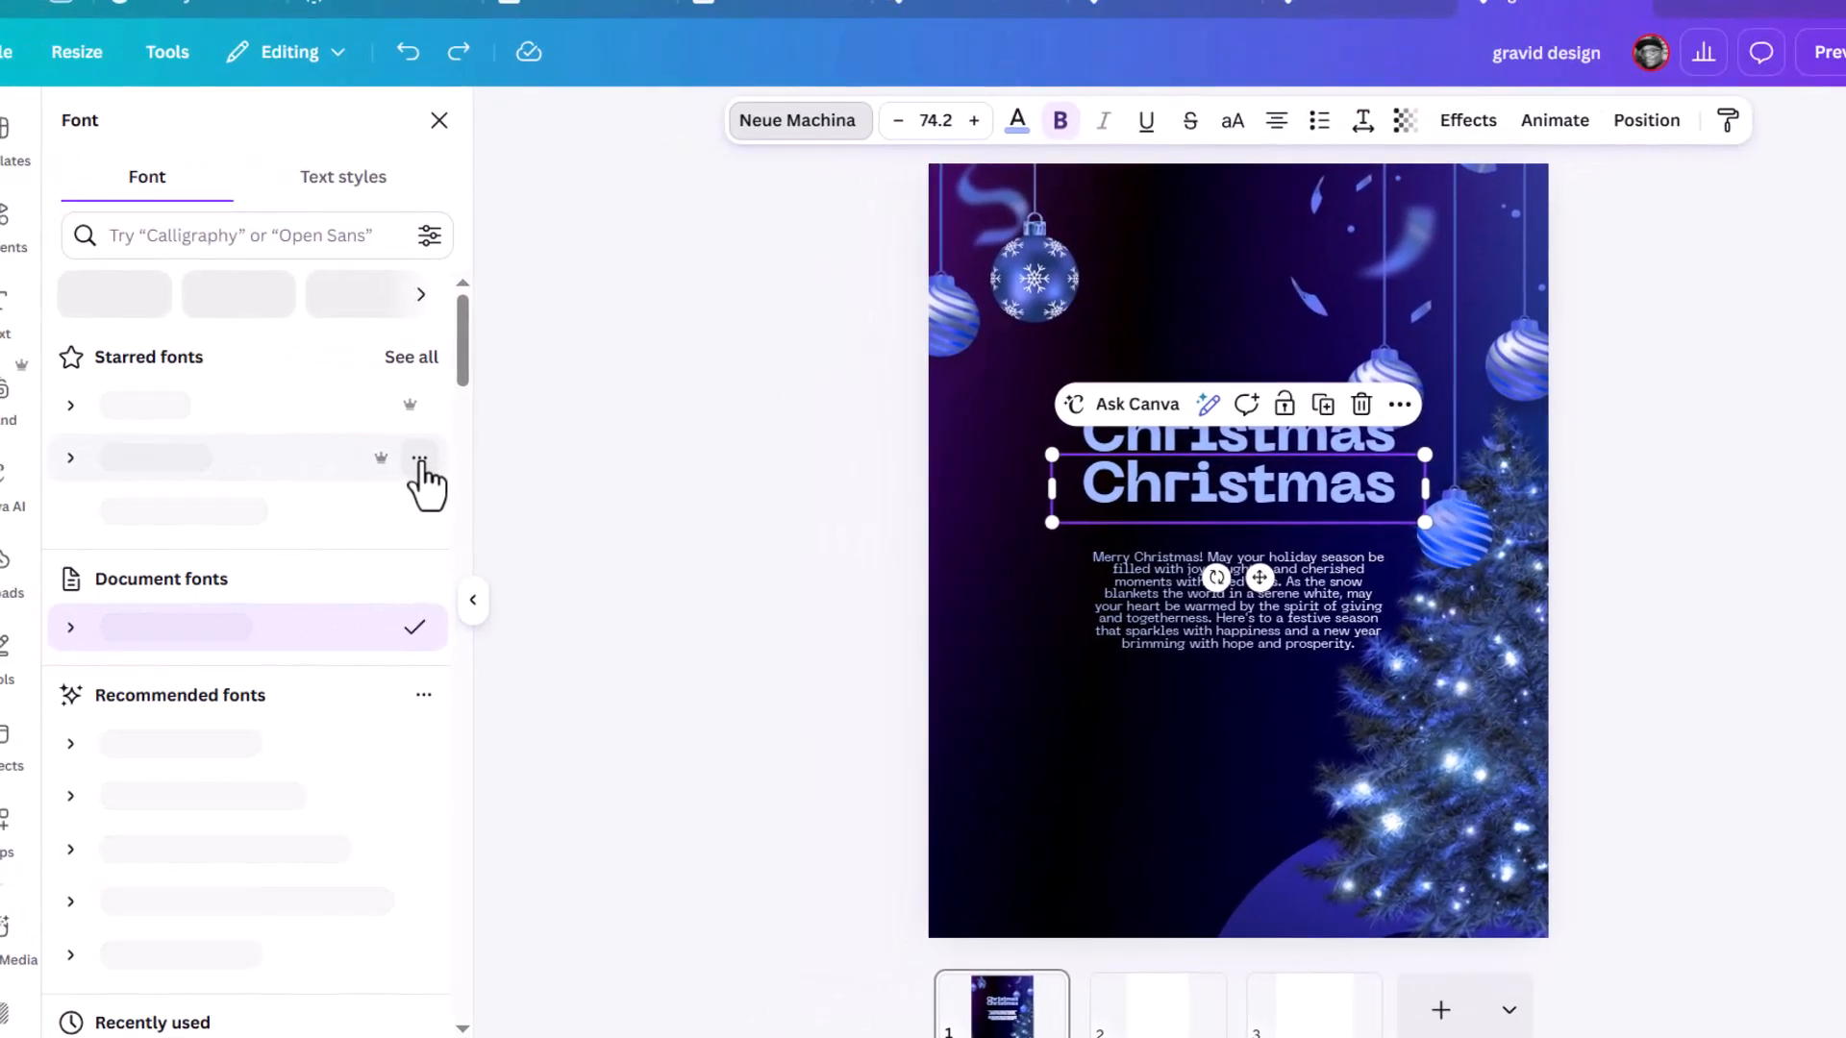
pyautogui.scroll(-5, 327, 673)
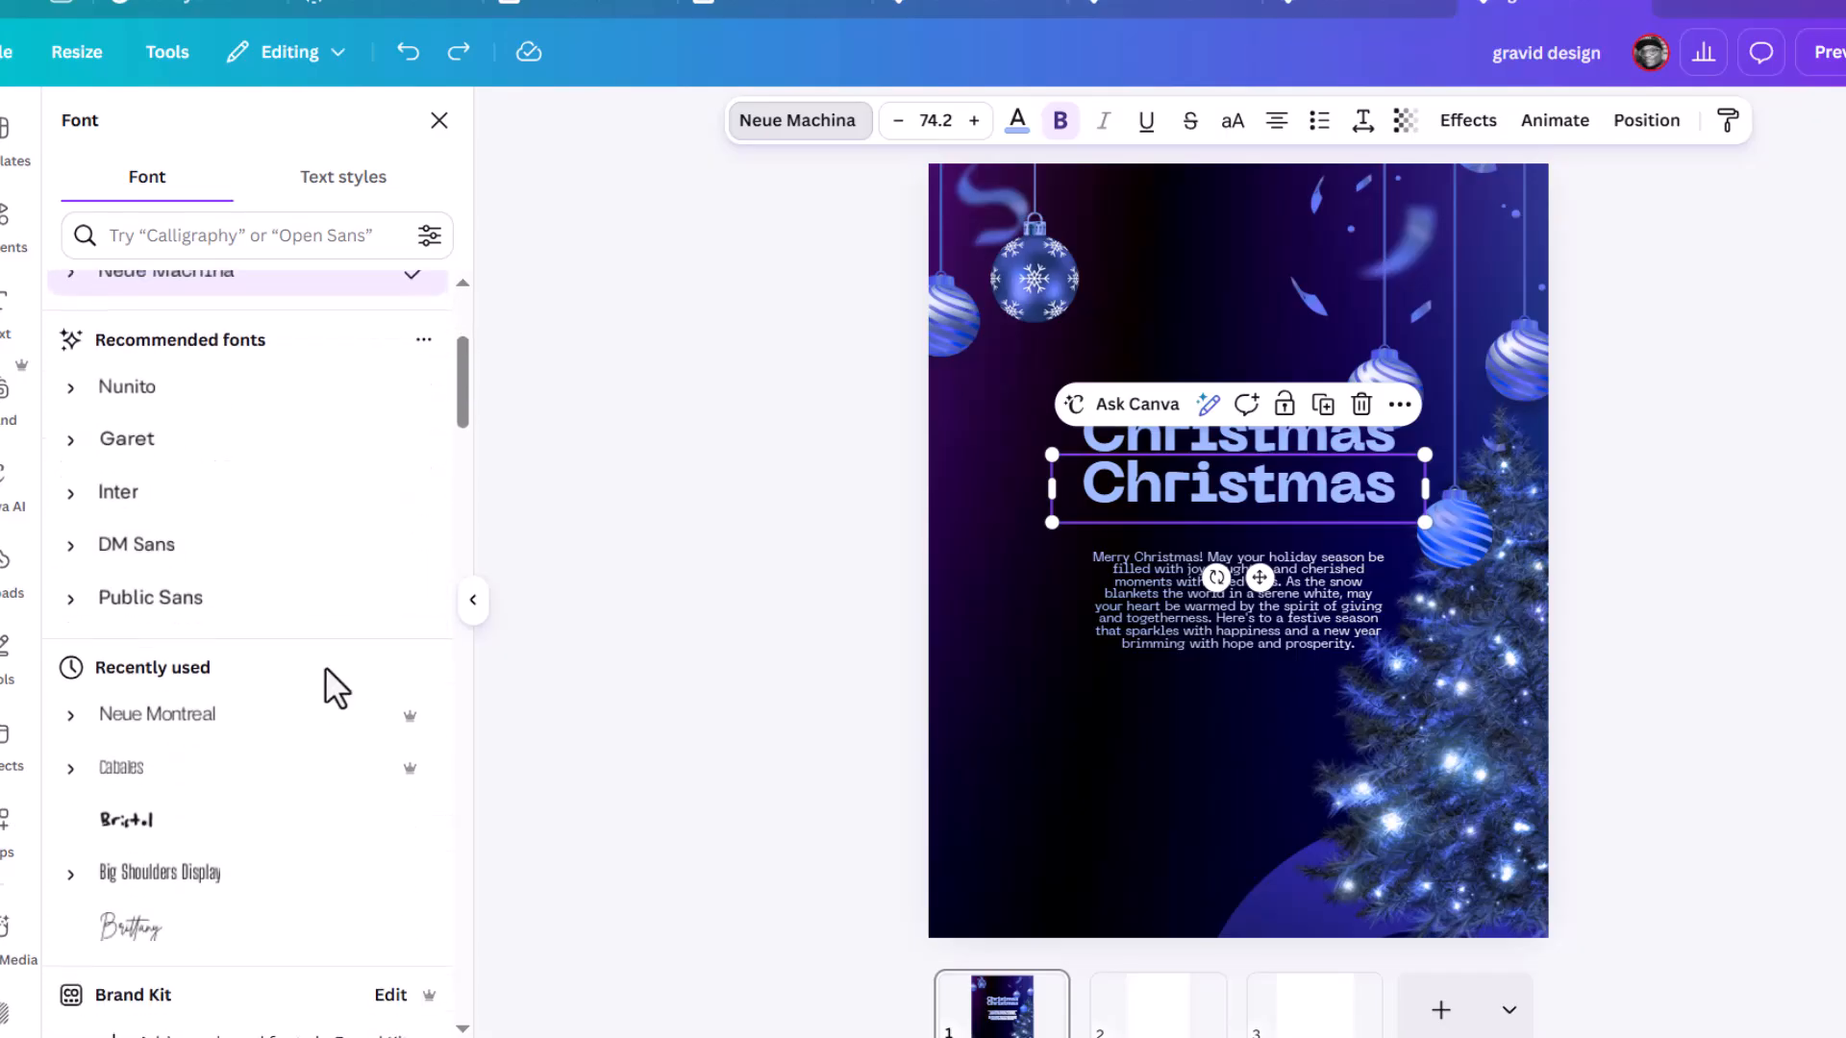
pyautogui.scroll(-4, 327, 736)
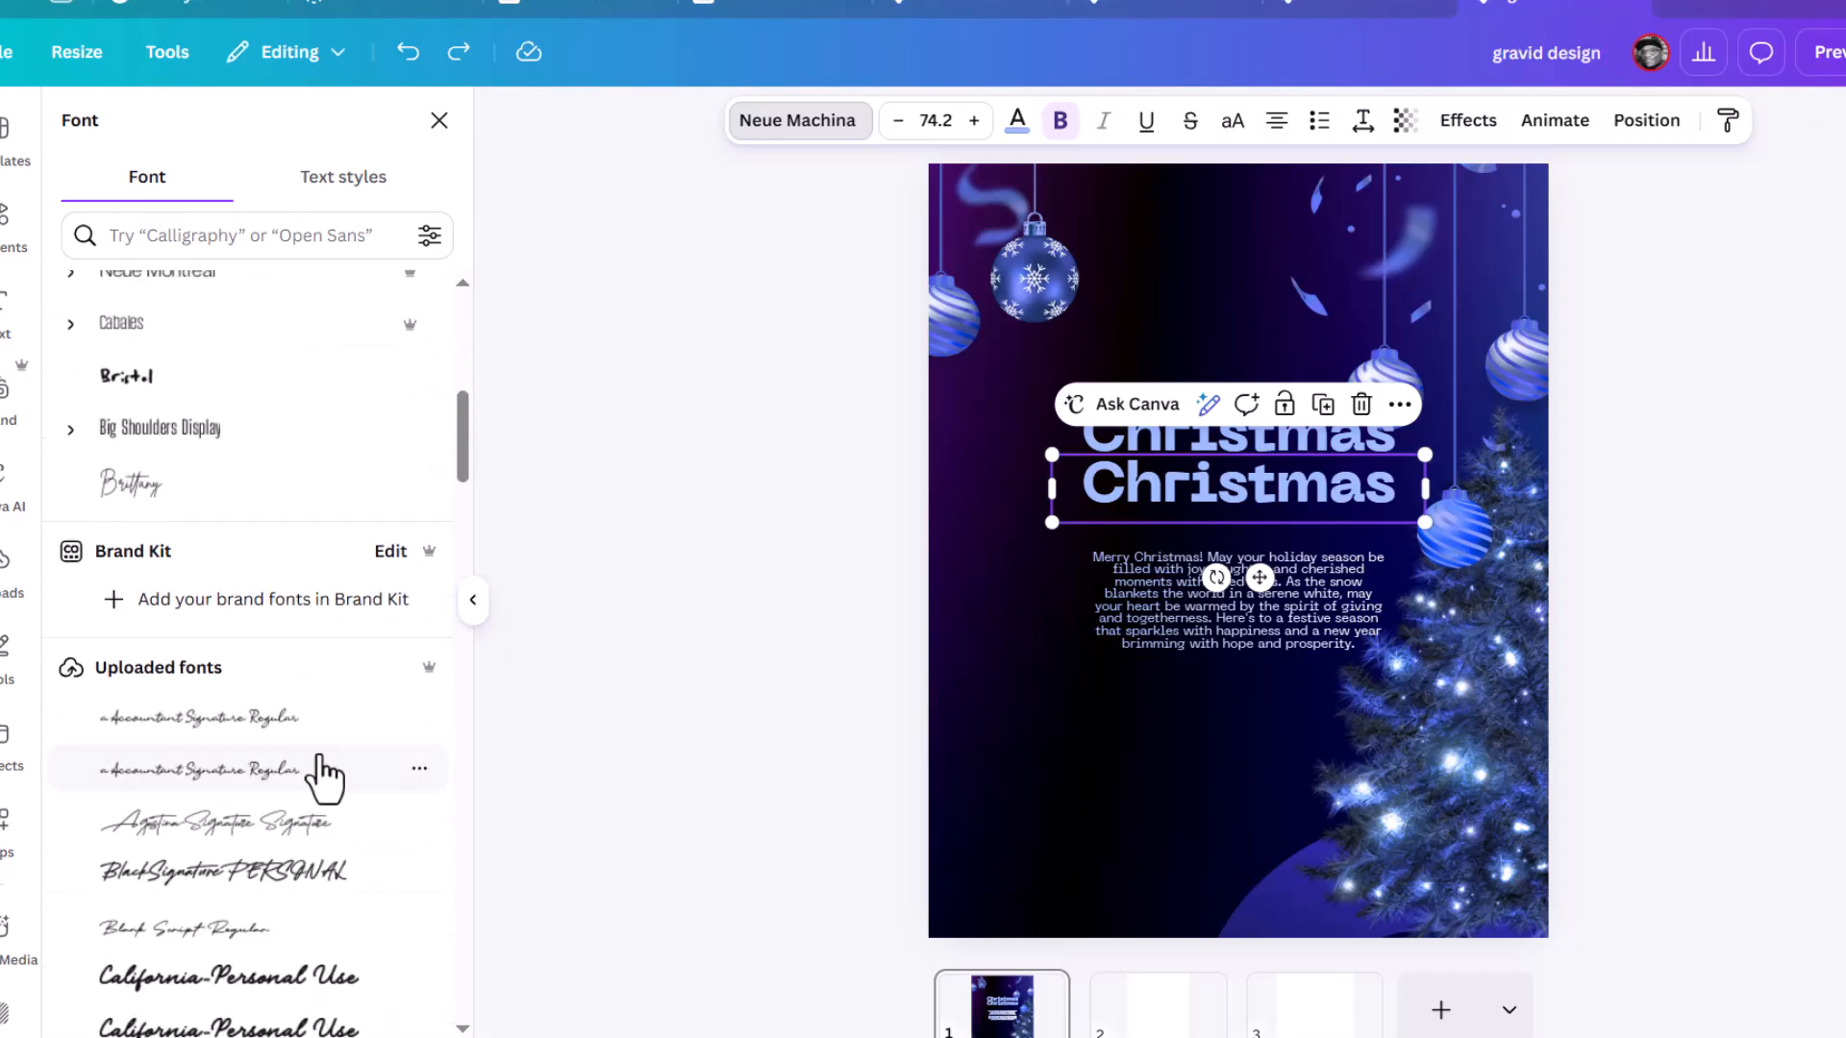
pyautogui.scroll(-1, 308, 817)
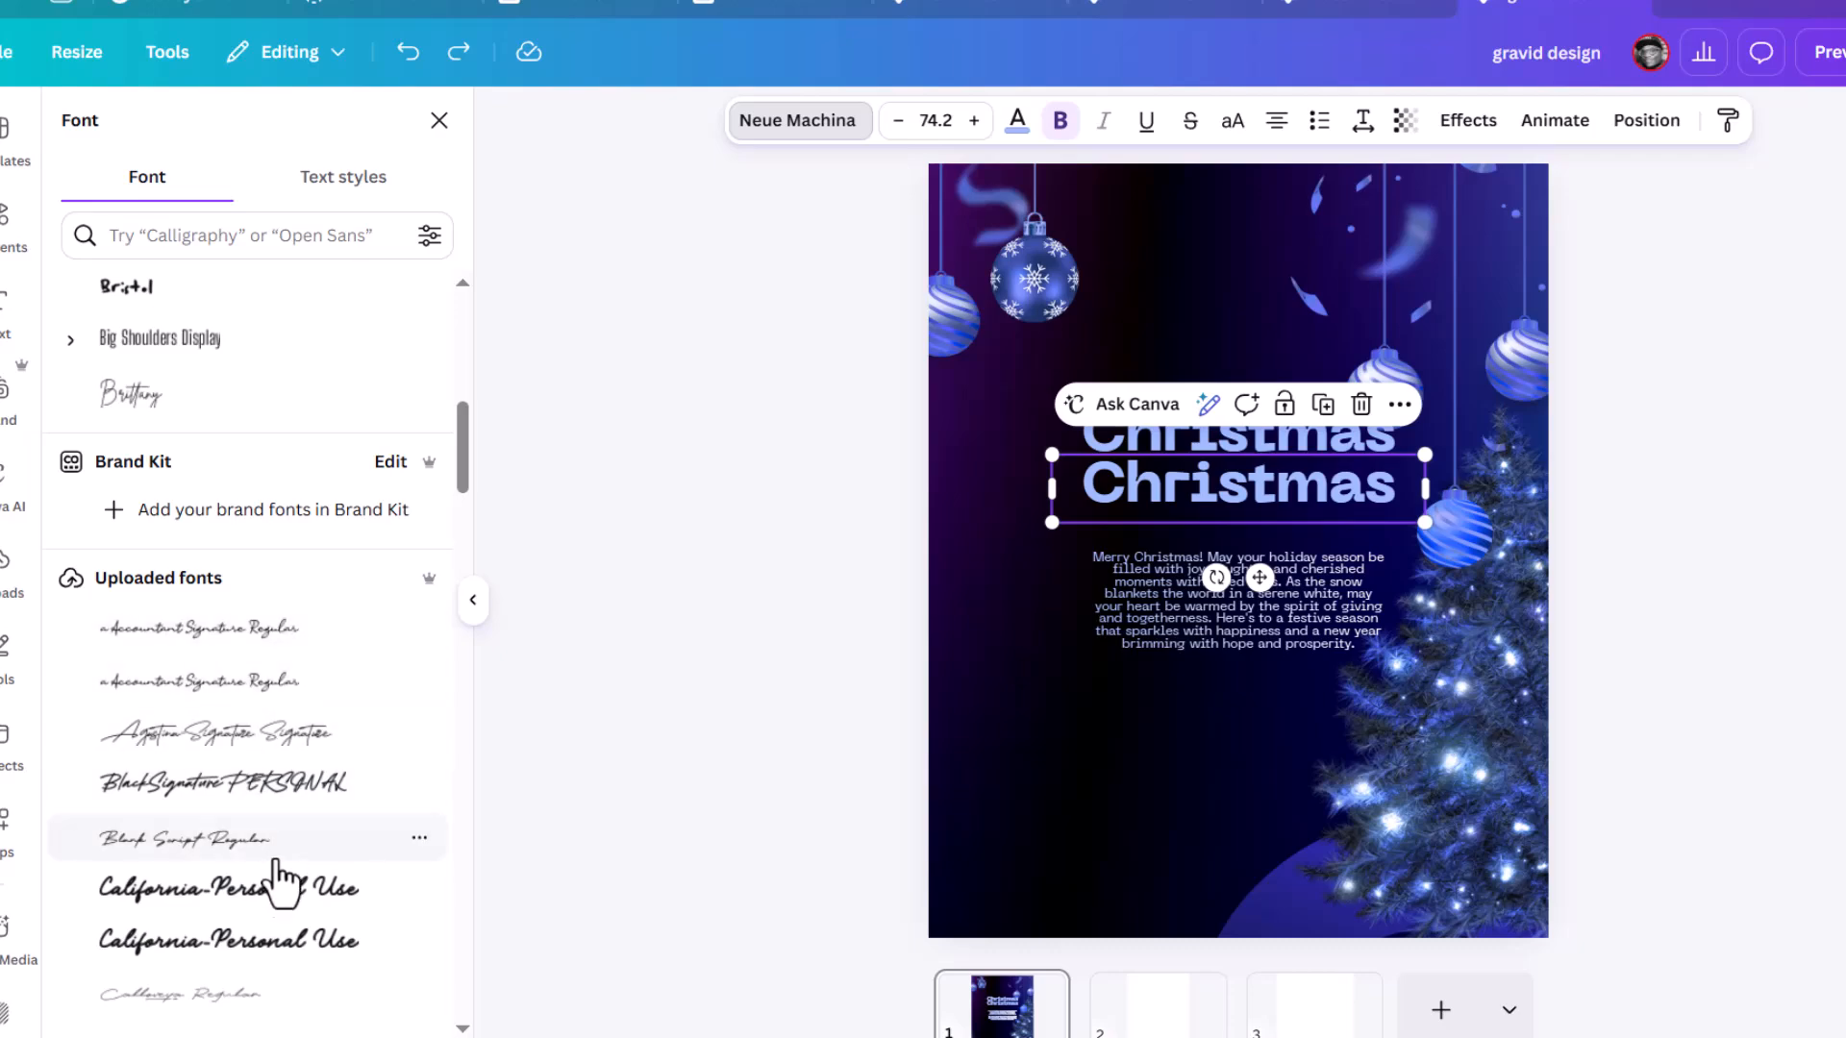
pyautogui.scroll(-2, 279, 885)
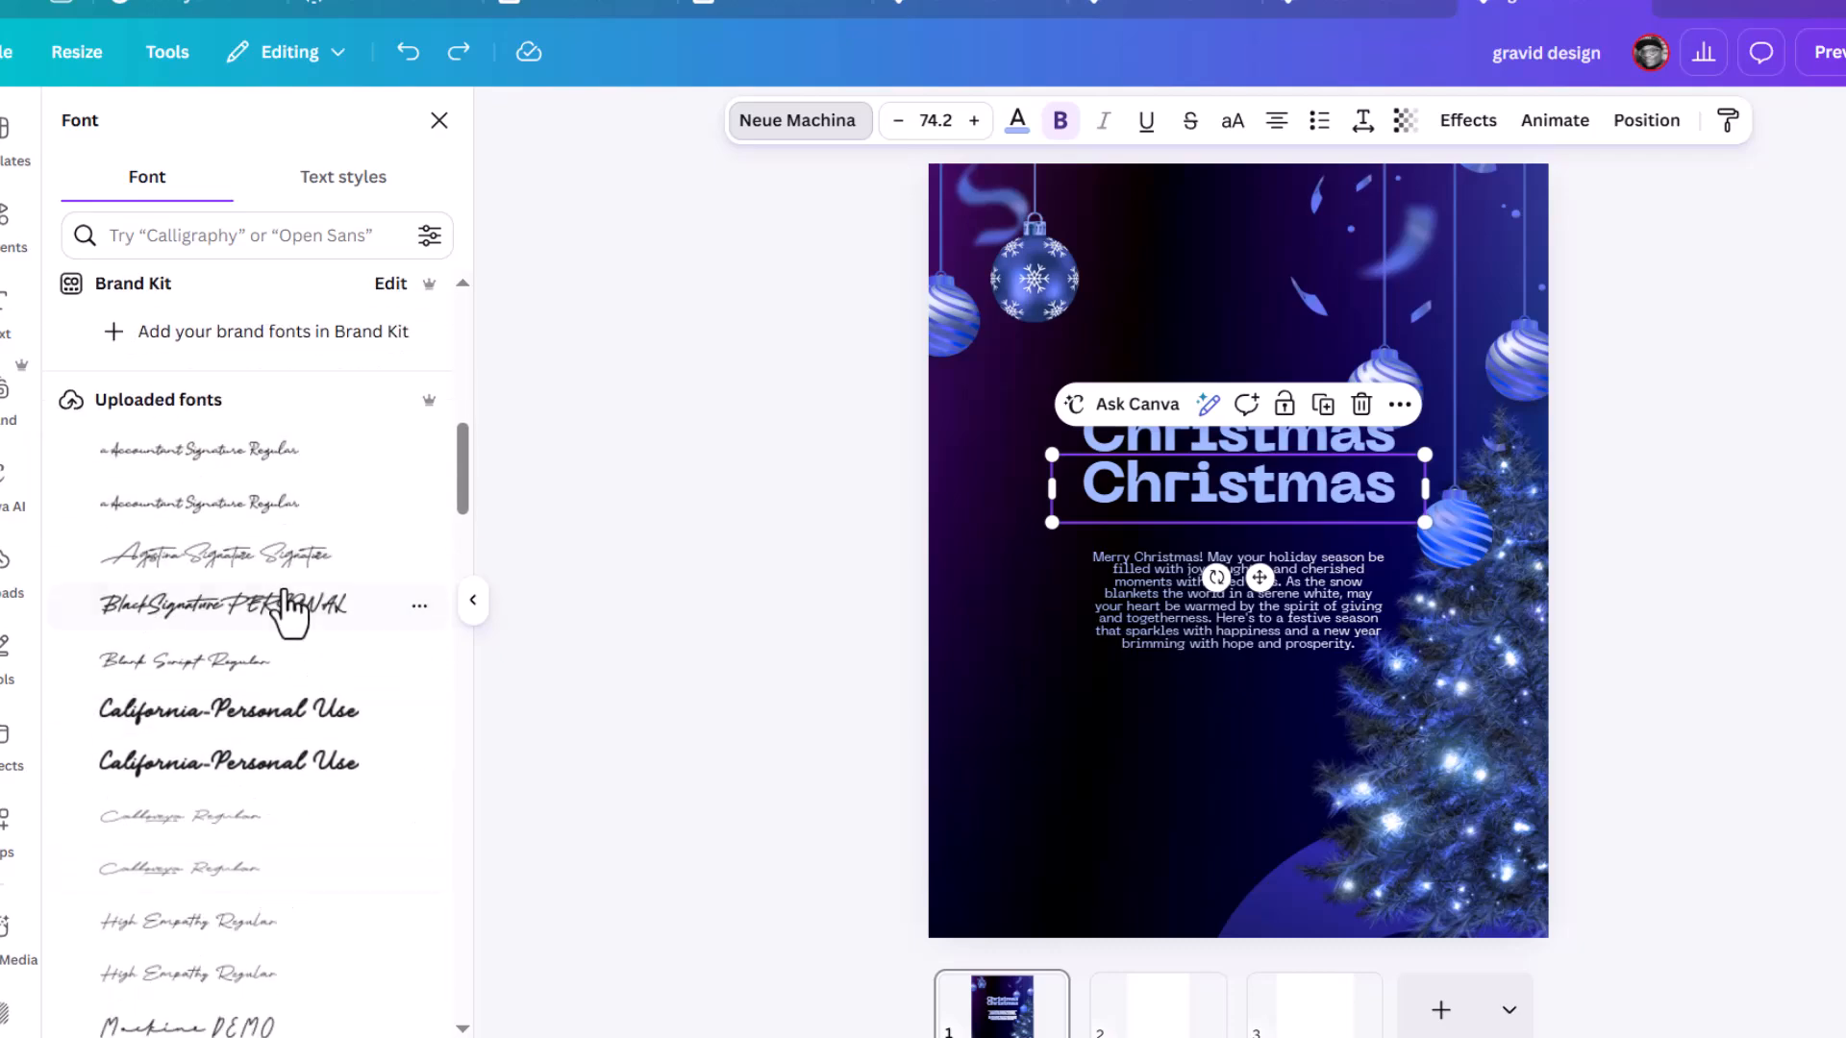
pyautogui.scroll(-1, 281, 634)
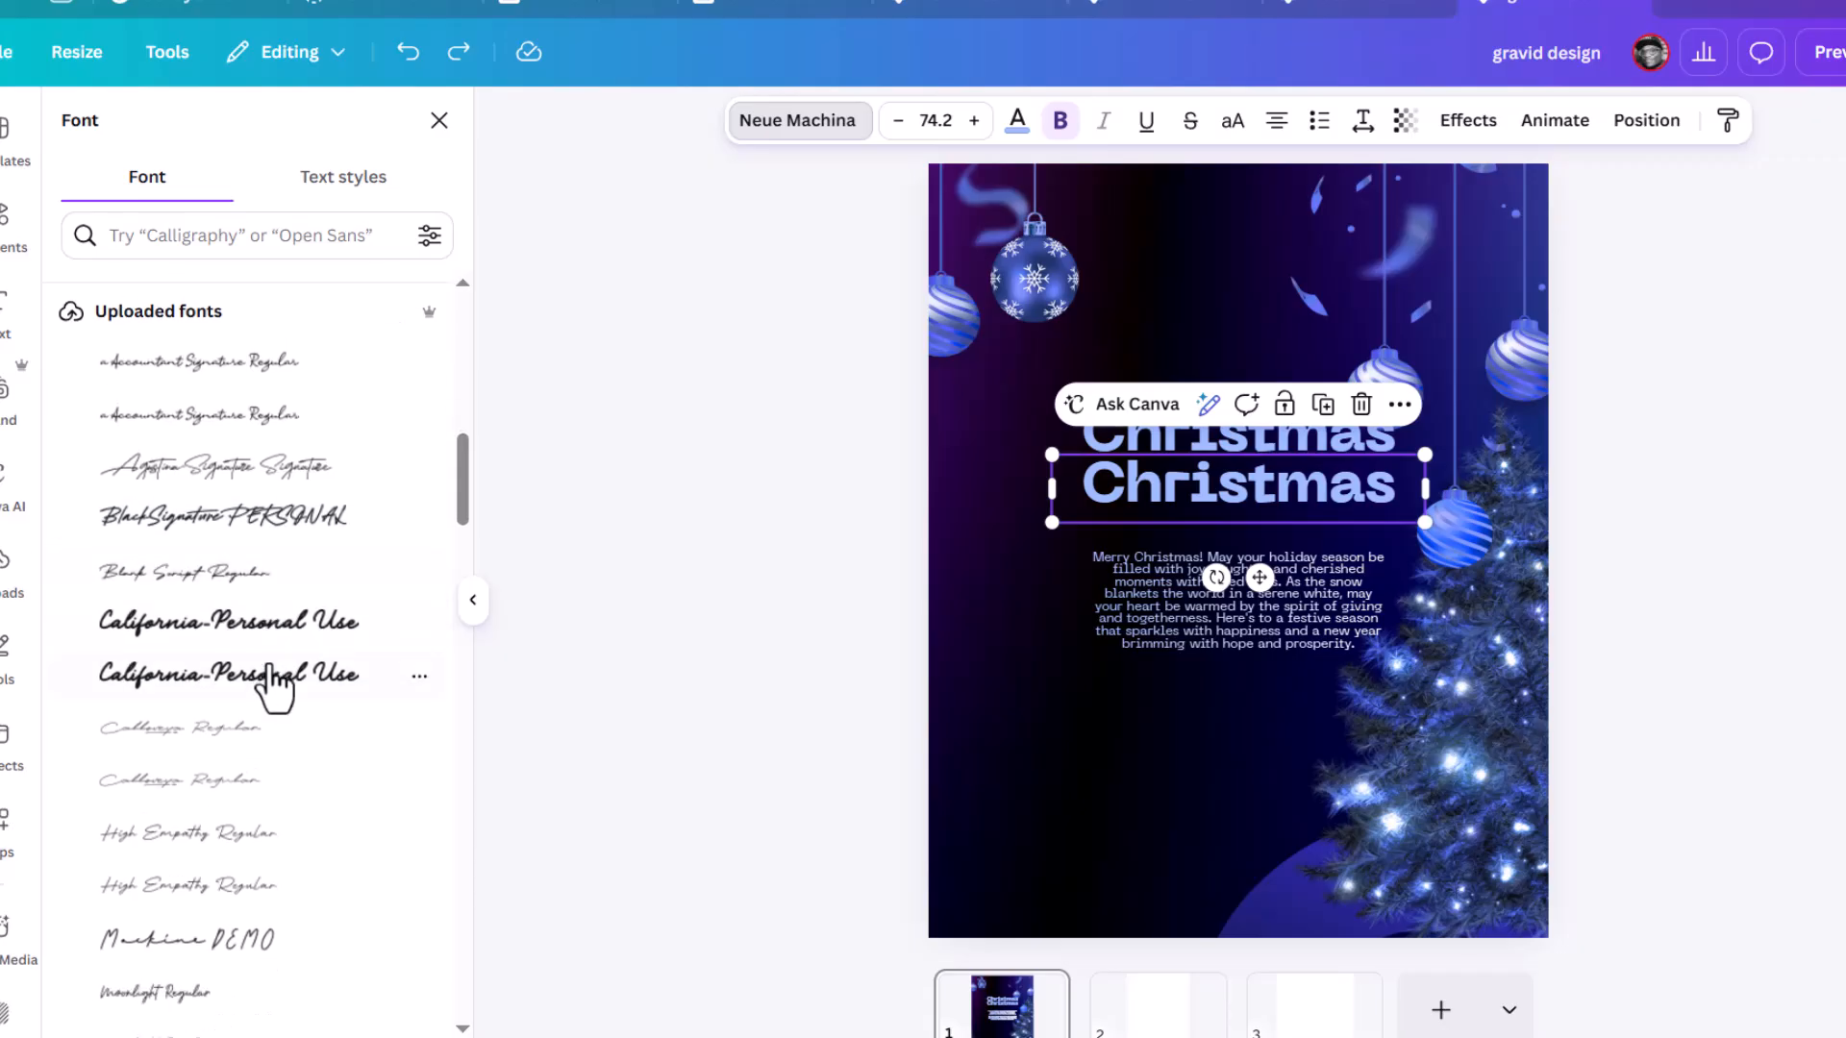
pyautogui.scroll(-1, 284, 711)
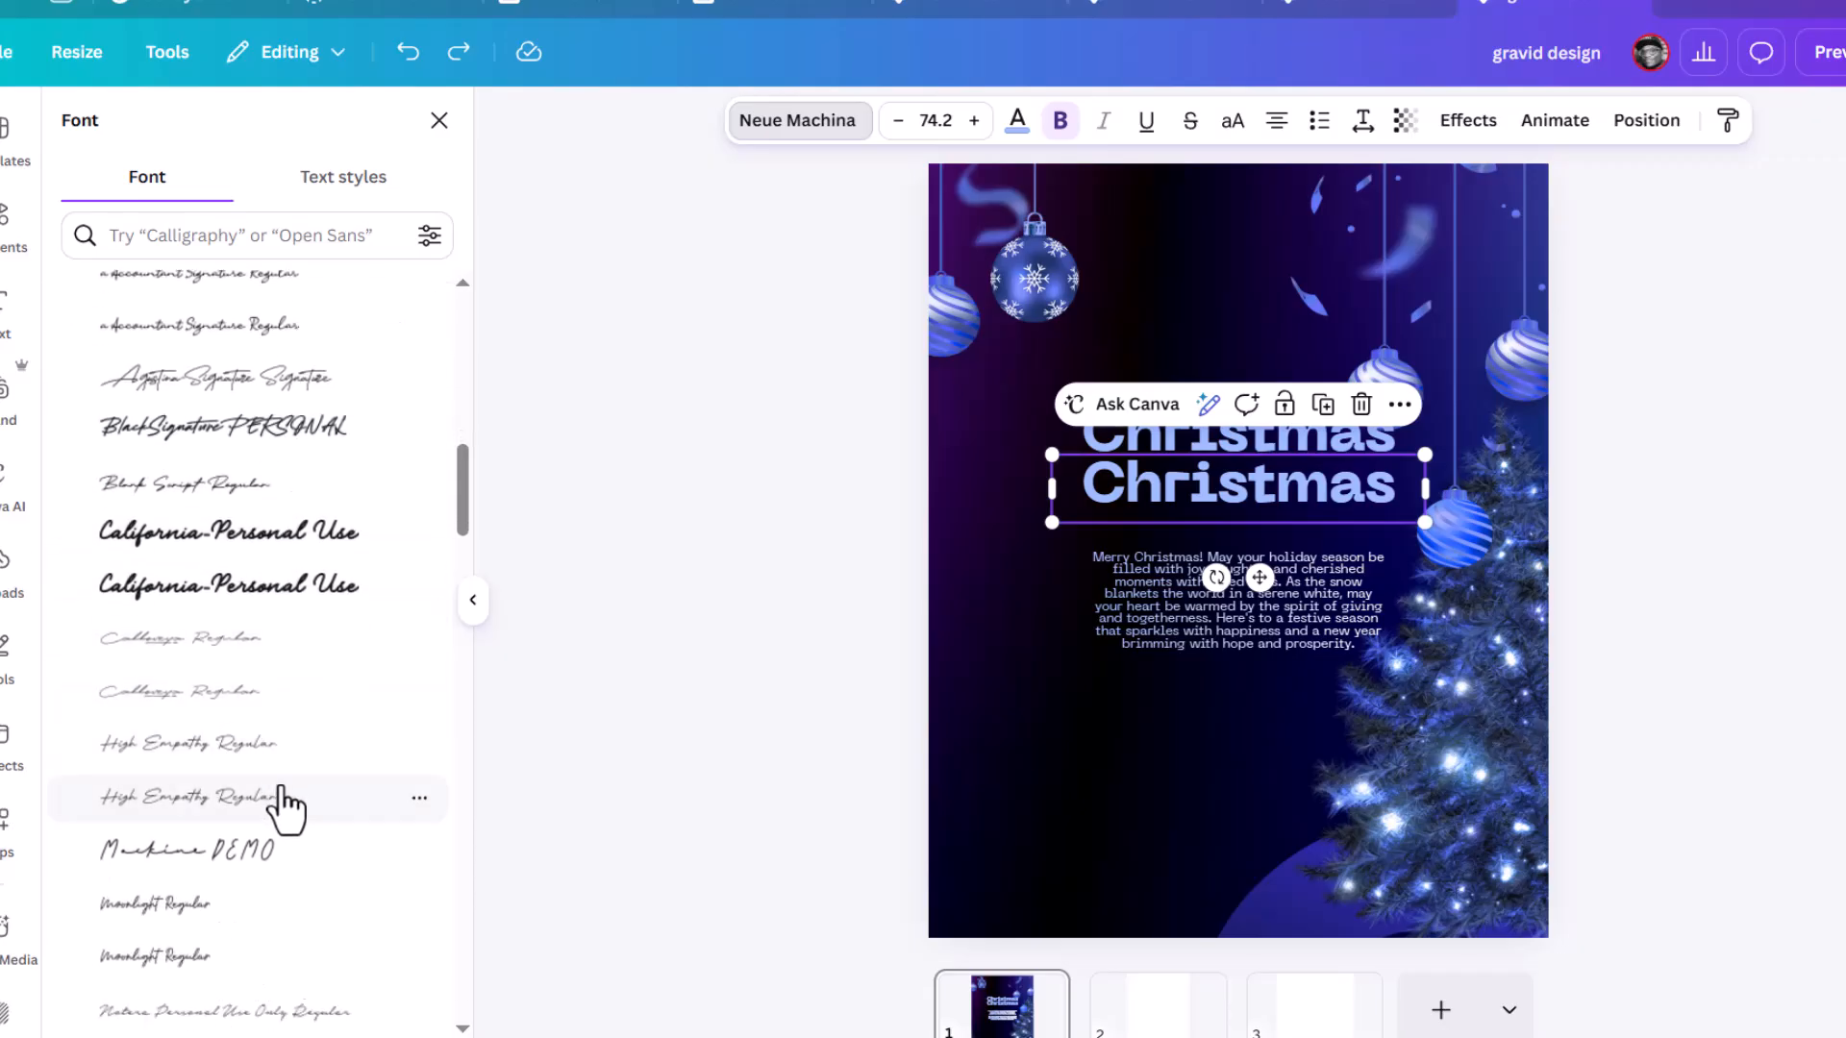
pyautogui.scroll(4, 275, 769)
pyautogui.scroll(-7, 273, 750)
pyautogui.click(216, 906)
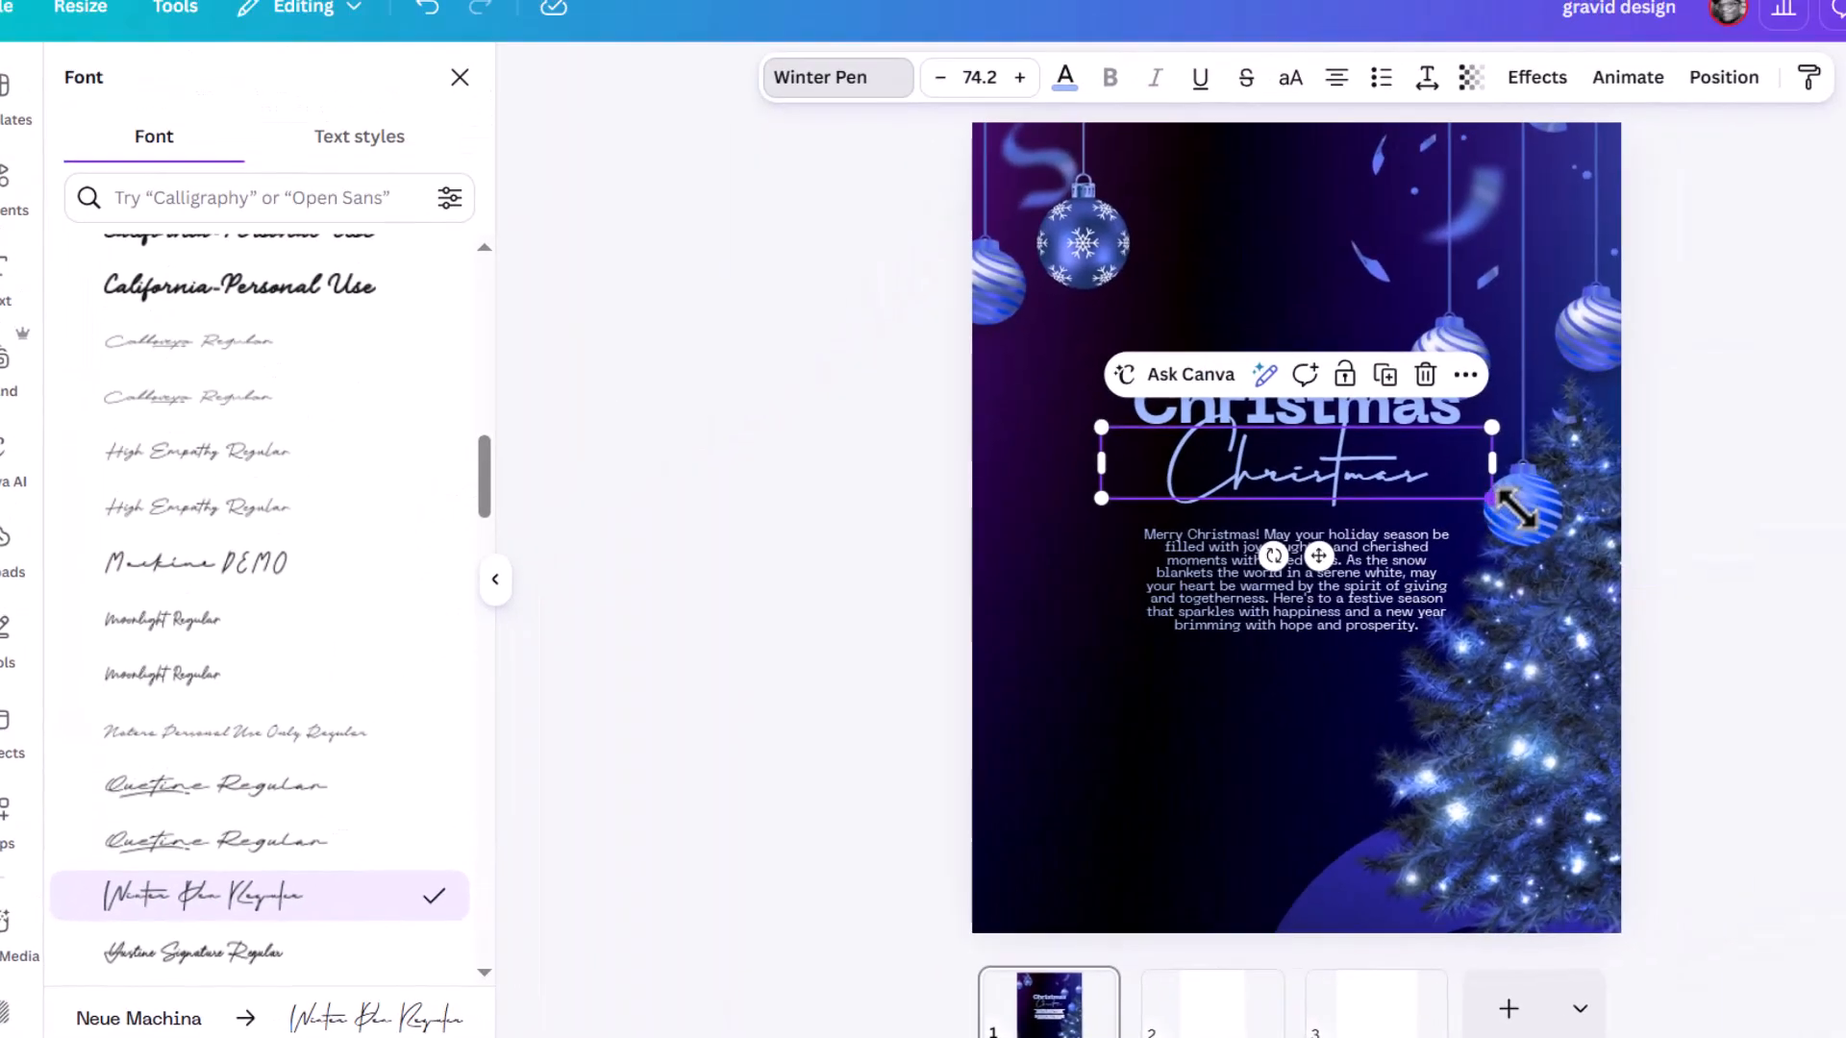
# Enlarge the script "Christmas" heading to size 98.4 and move the bold "Christmas" heading up to clear it
pyautogui.moveTo(1522, 502); pyautogui.dragTo(1540, 513)
pyautogui.click(1329, 409)
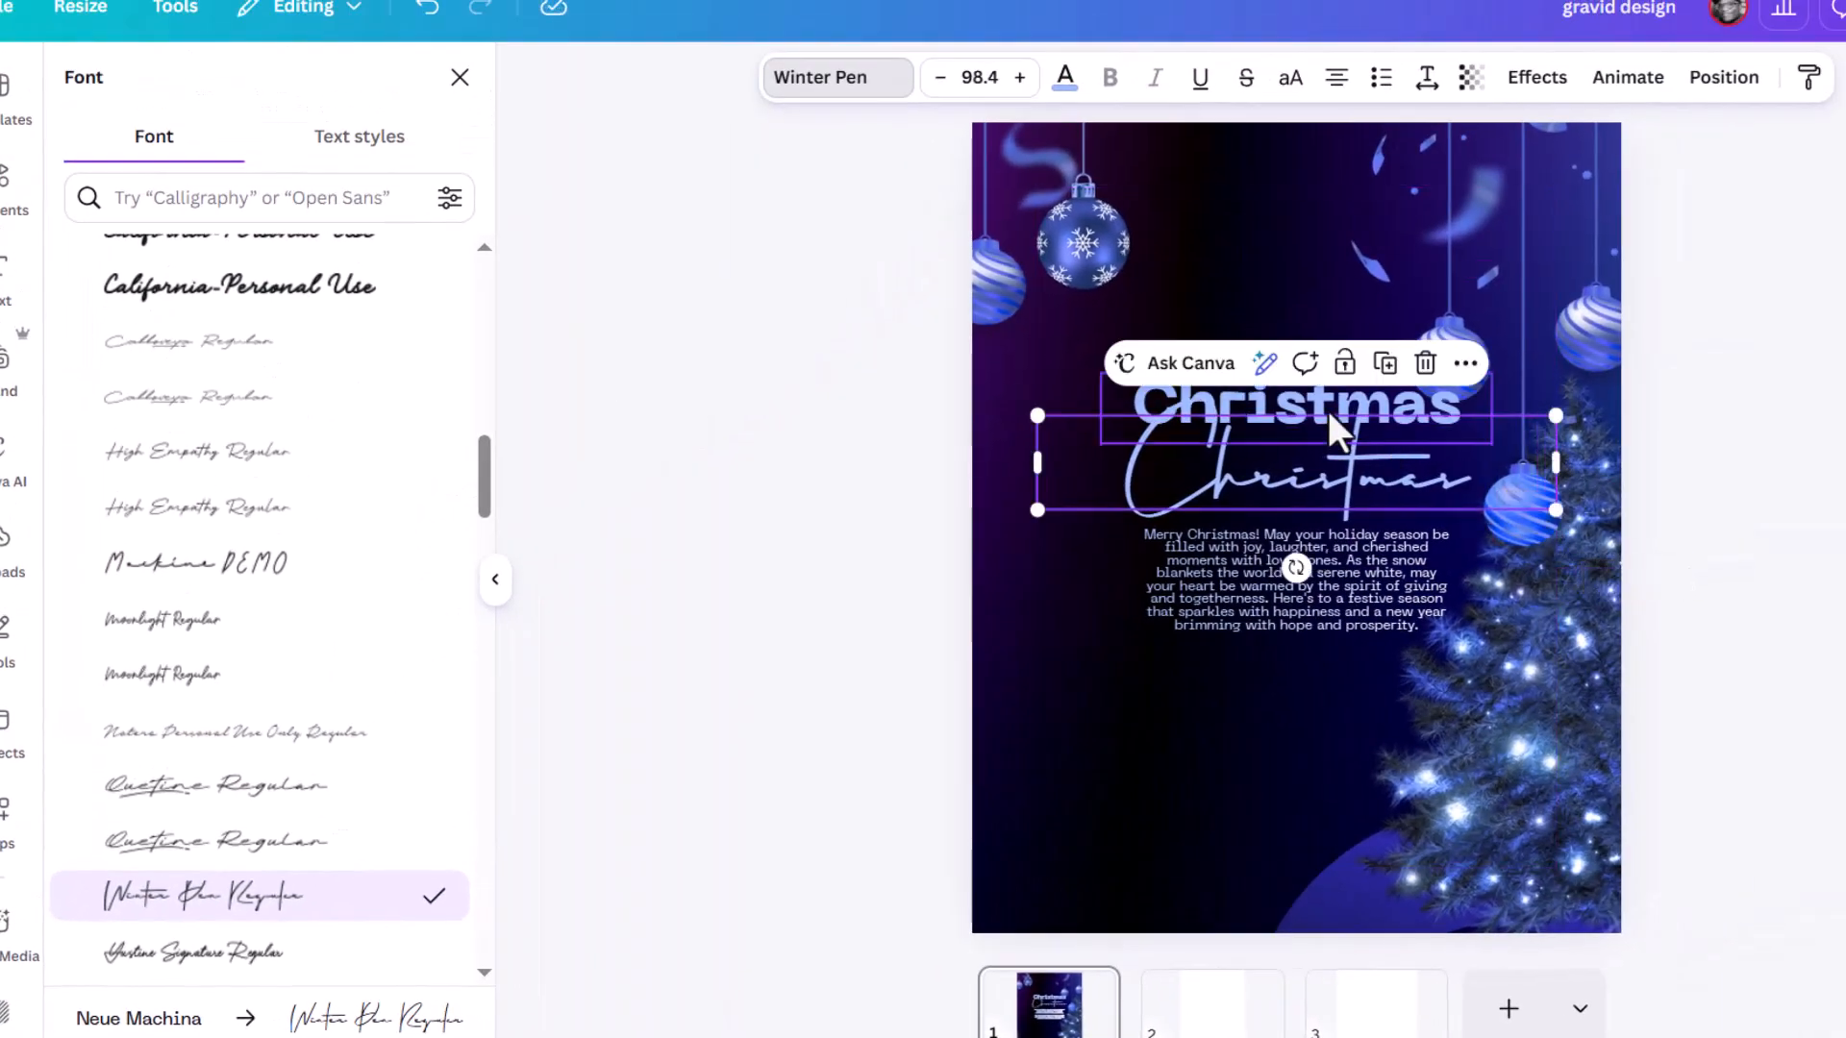
pyautogui.moveTo(1327, 400); pyautogui.dragTo(1328, 373)
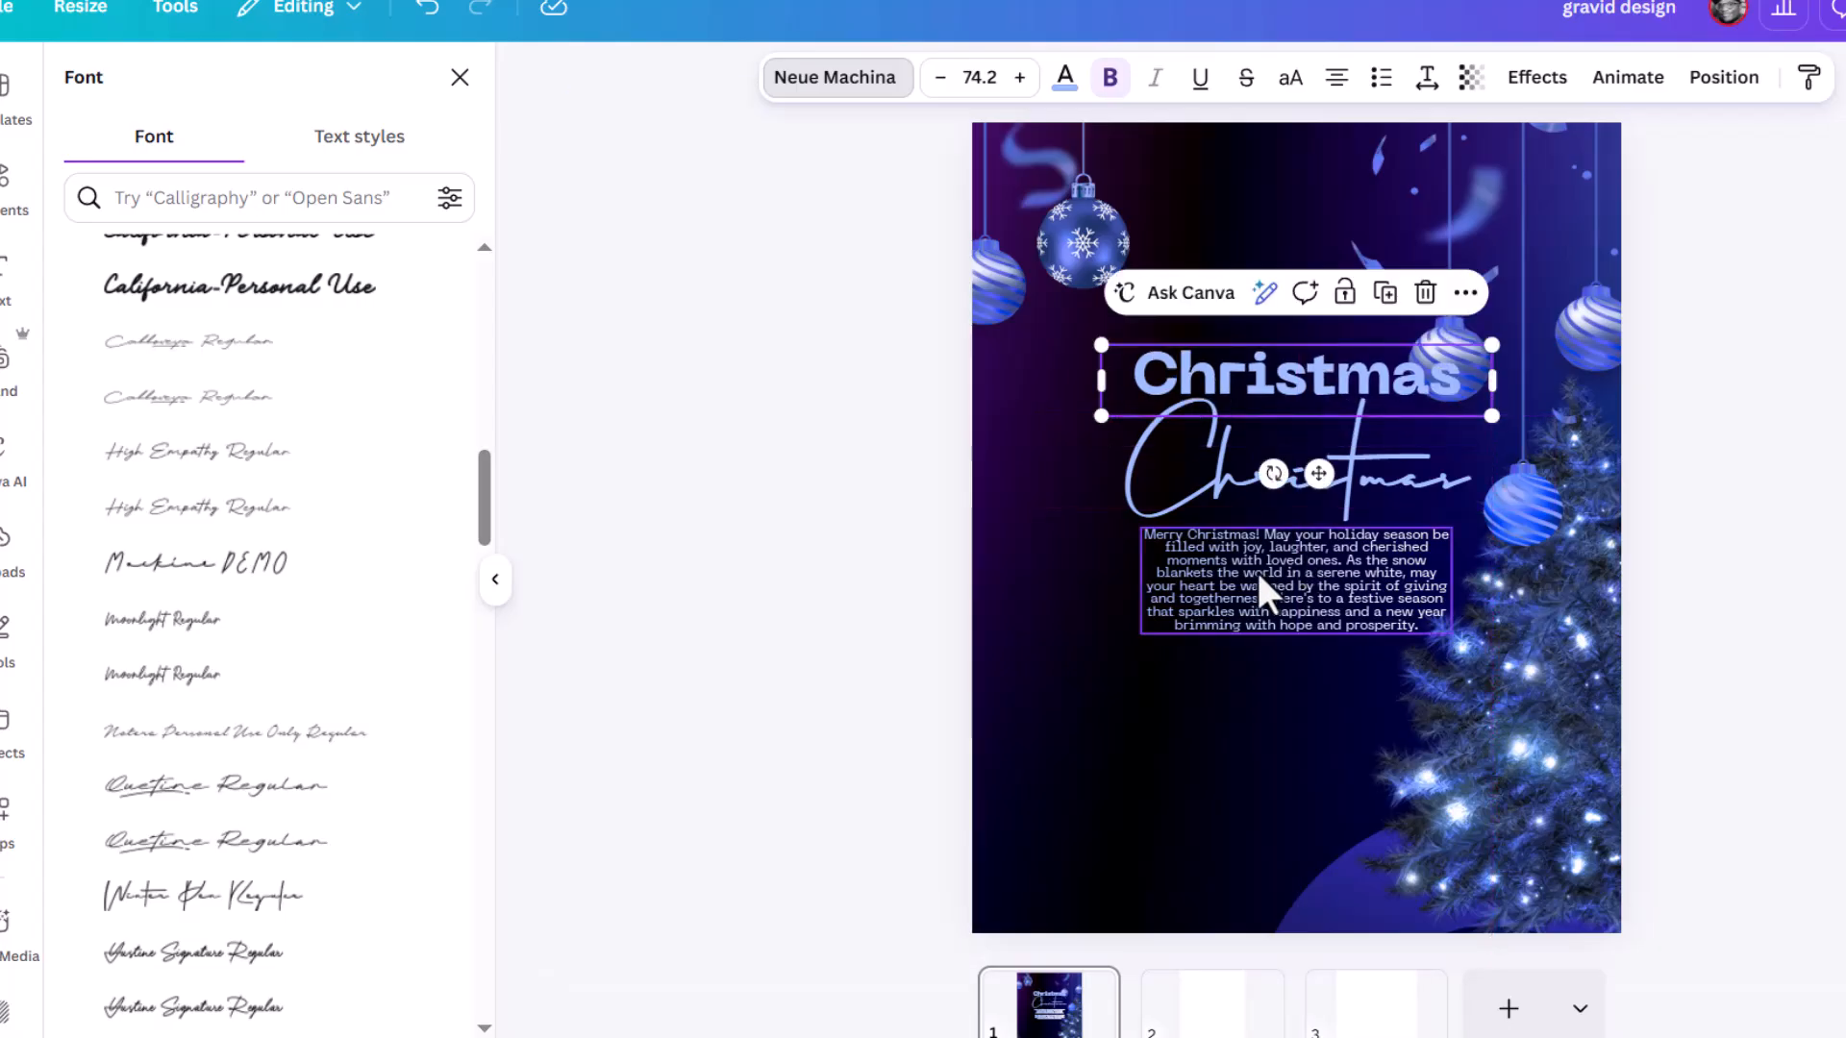
pyautogui.click(1067, 89)
pyautogui.click(868, 97)
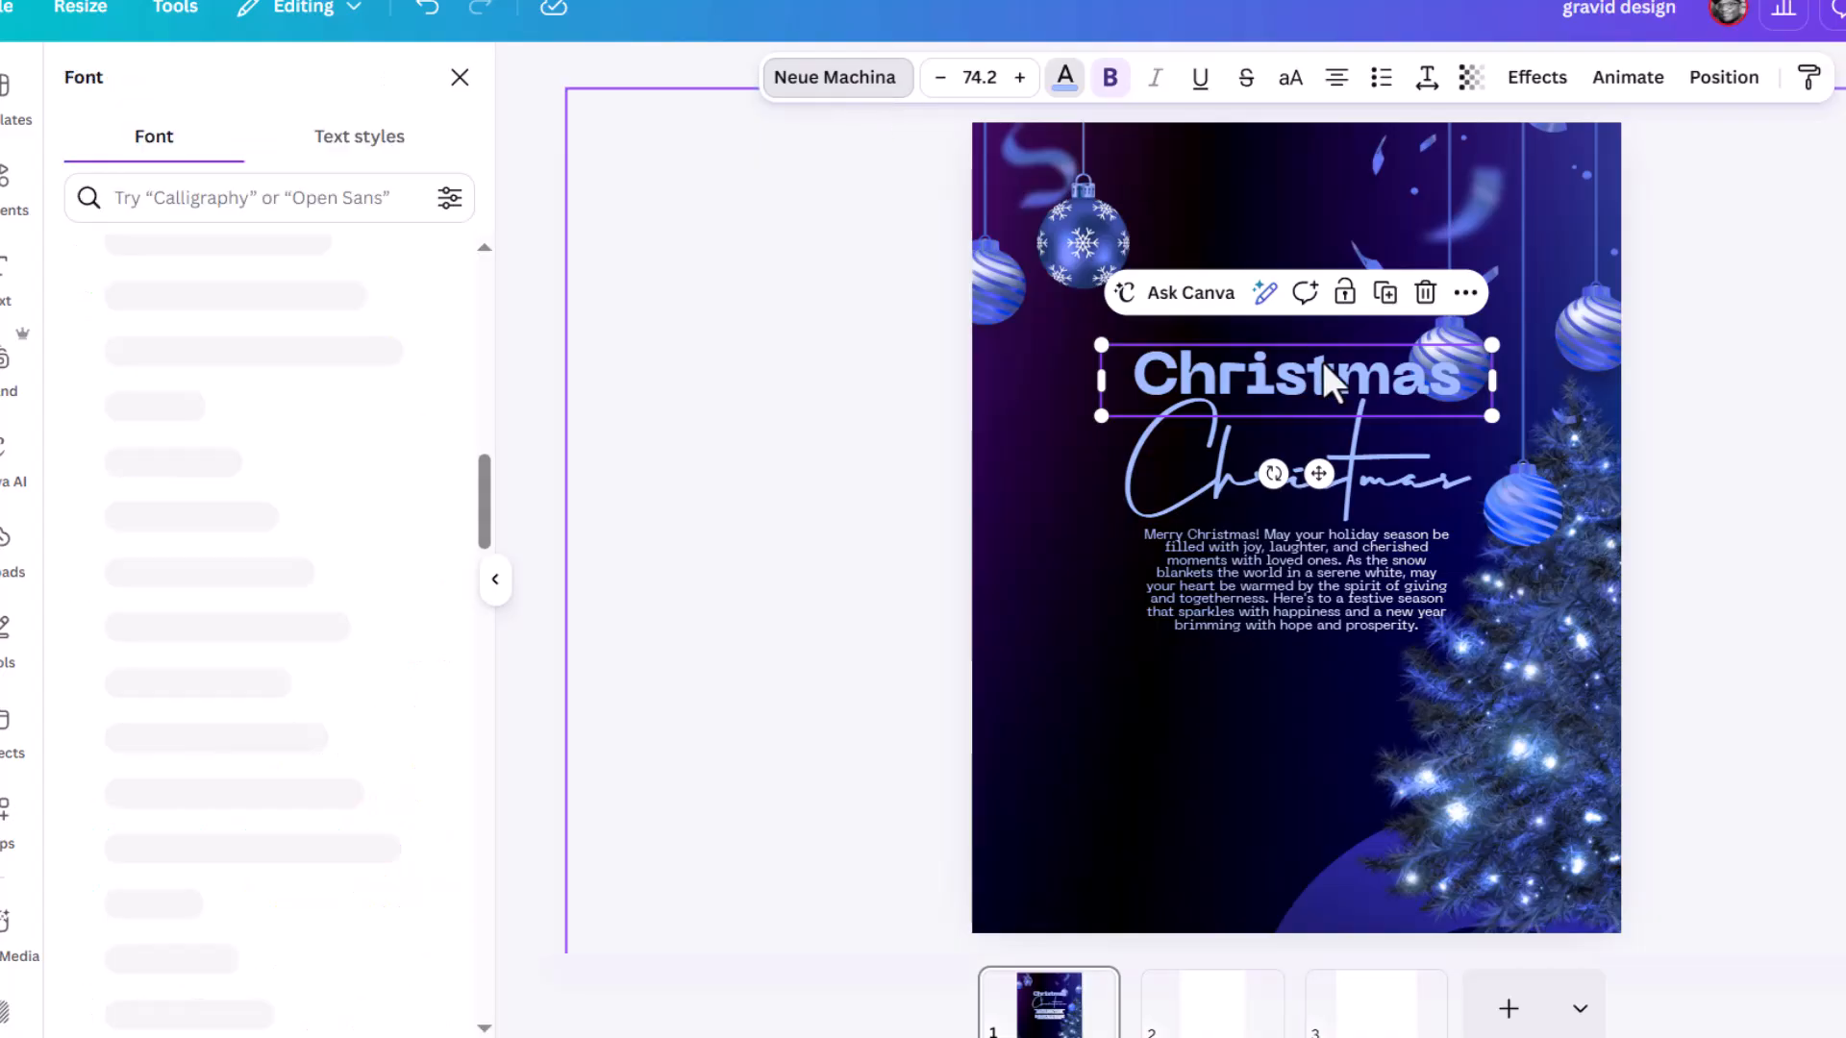
pyautogui.click(798, 92)
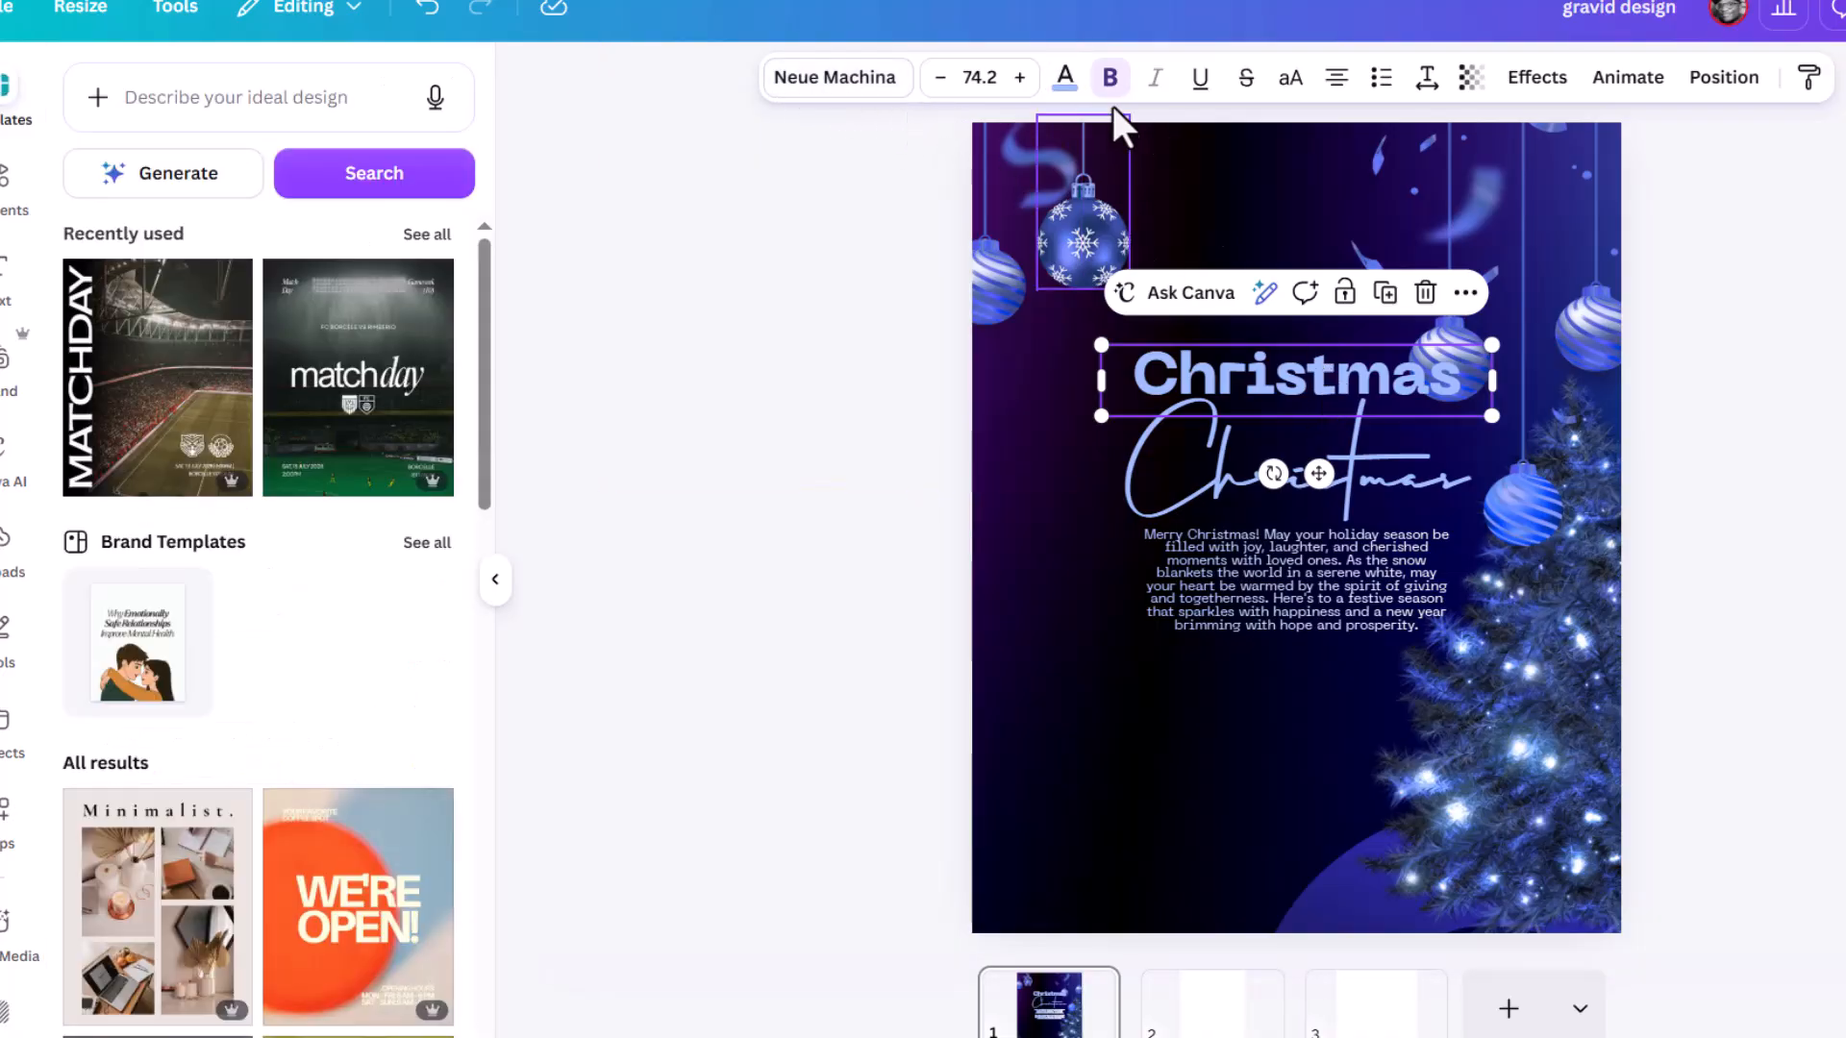
# Make the bold "Christmas" heading uppercase, shrink it to size 27.6 and replace its text with "MERRY"
pyautogui.click(1290, 79)
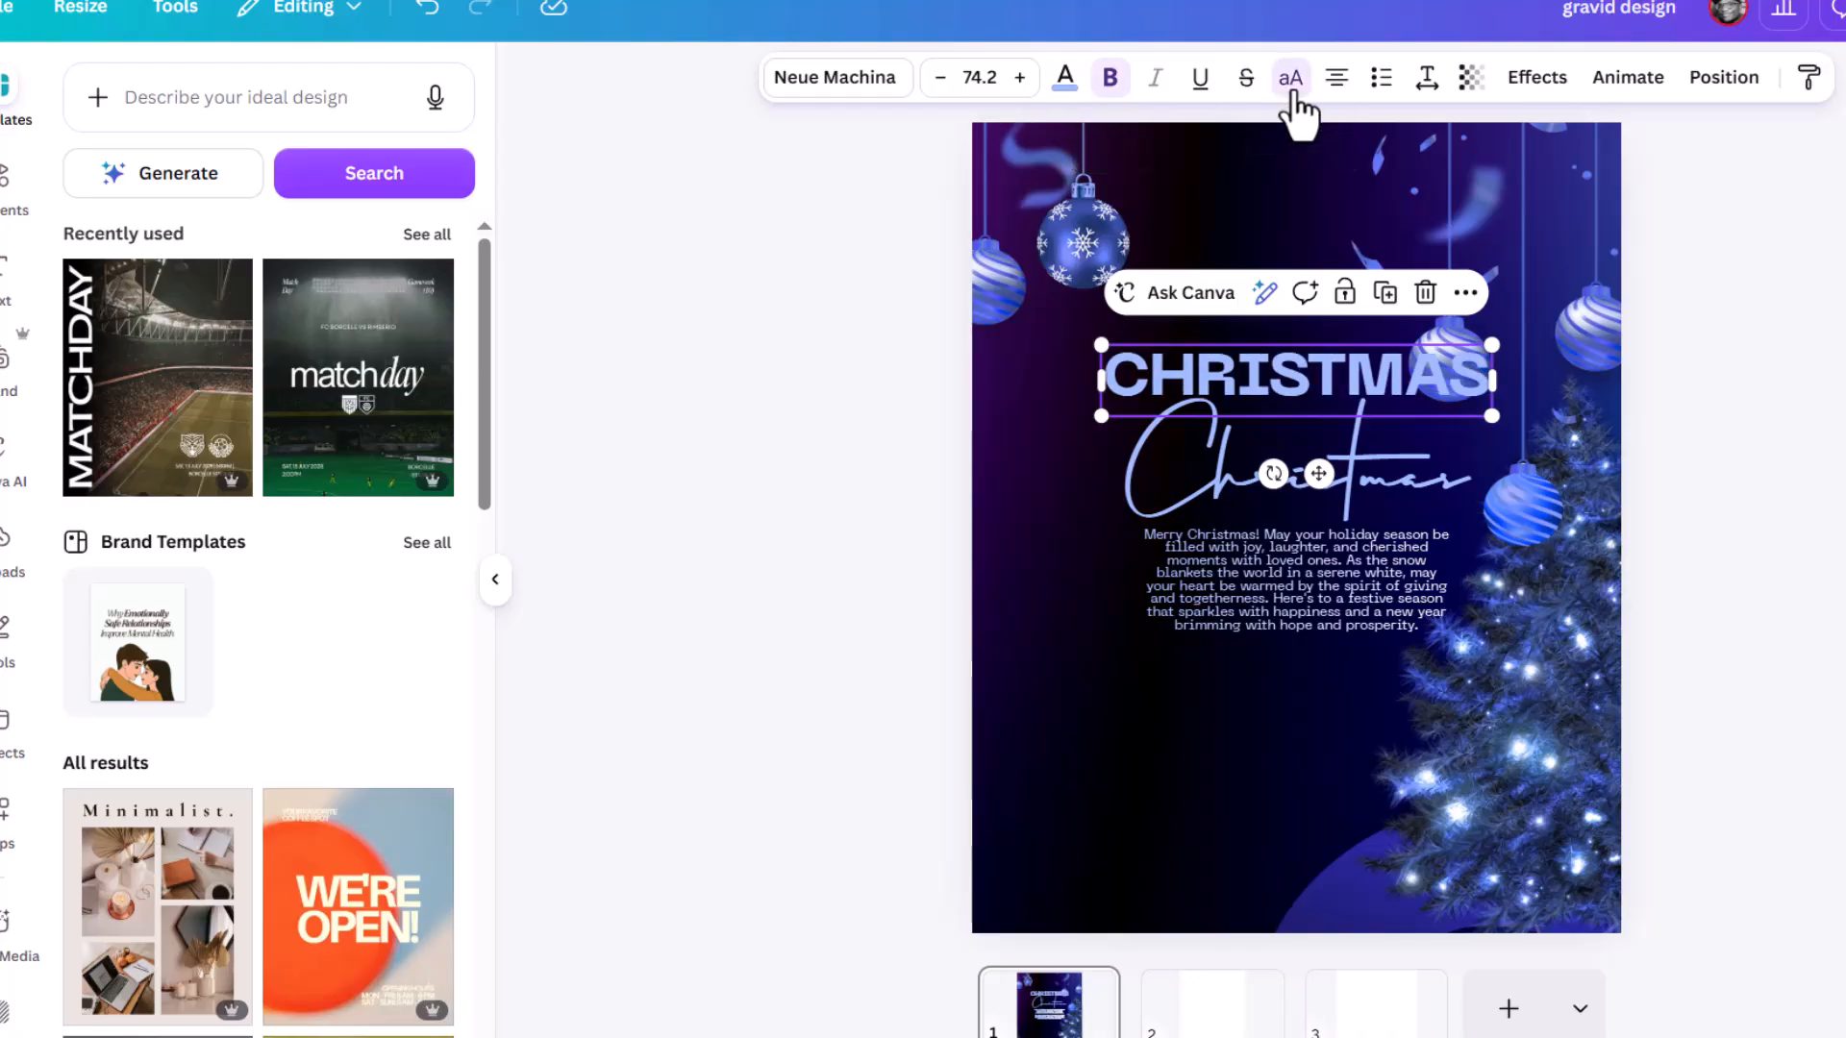
pyautogui.moveTo(1495, 415); pyautogui.dragTo(1336, 396)
pyautogui.doubleClick(1335, 399)
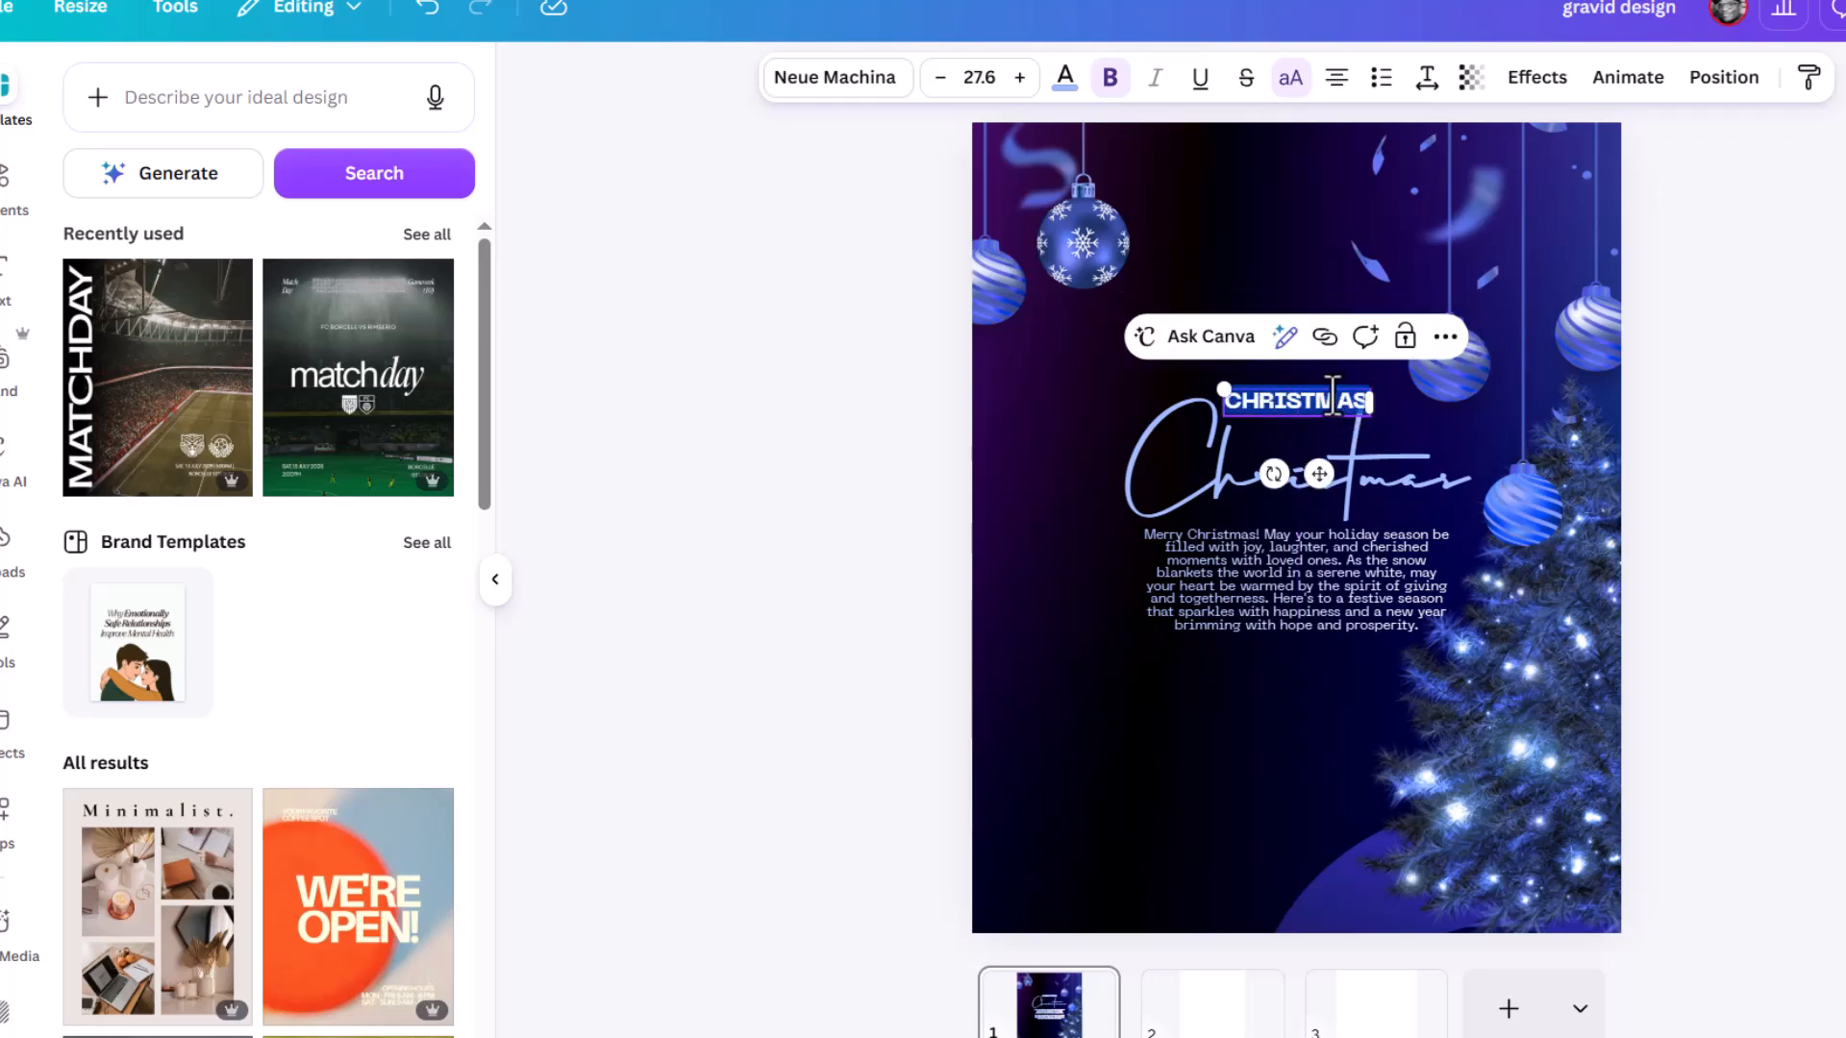
pyautogui.write('MERRY')
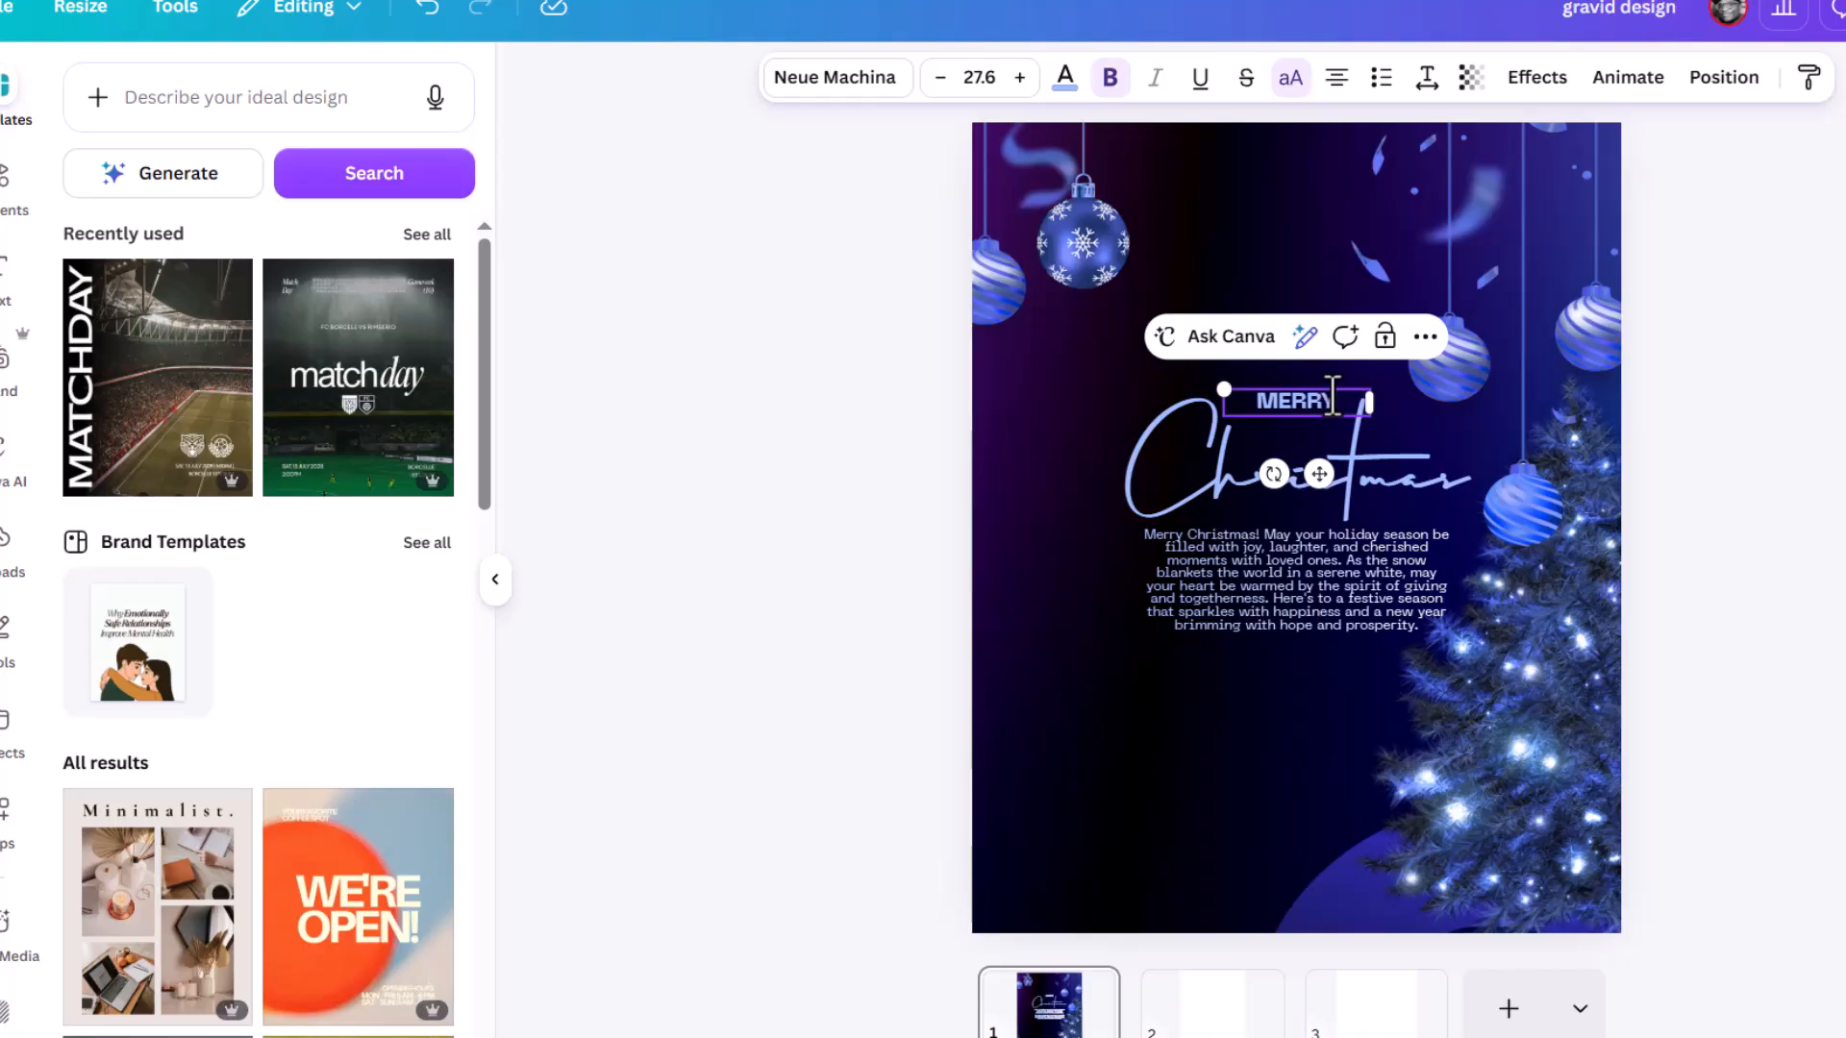
# Enlarge "MERRY" to size 31.3 and nudge it down between the tall letters of the script "Christmas"
pyautogui.keyDown('ctrl'); pyautogui.scroll(5, 1293, 396); pyautogui.keyUp('ctrl')
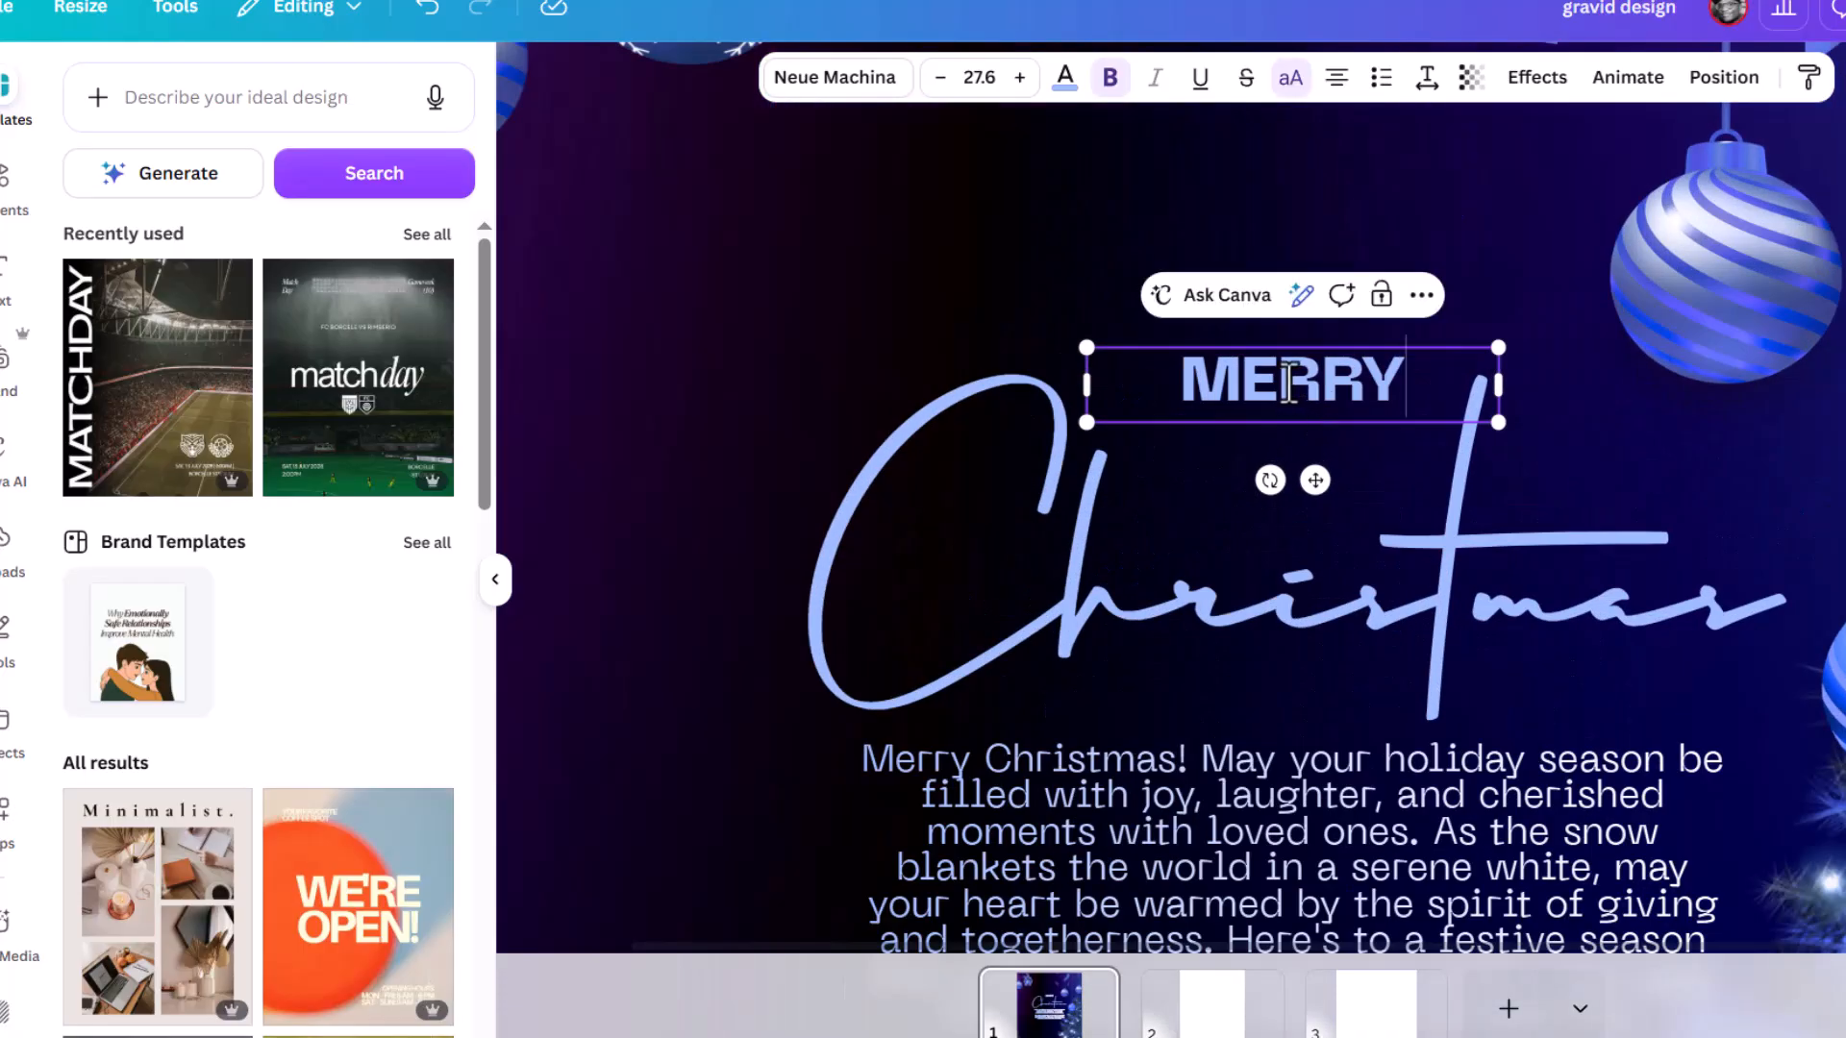
pyautogui.moveTo(1506, 424); pyautogui.dragTo(1534, 429)
pyautogui.click(1507, 292)
pyautogui.click(1398, 402)
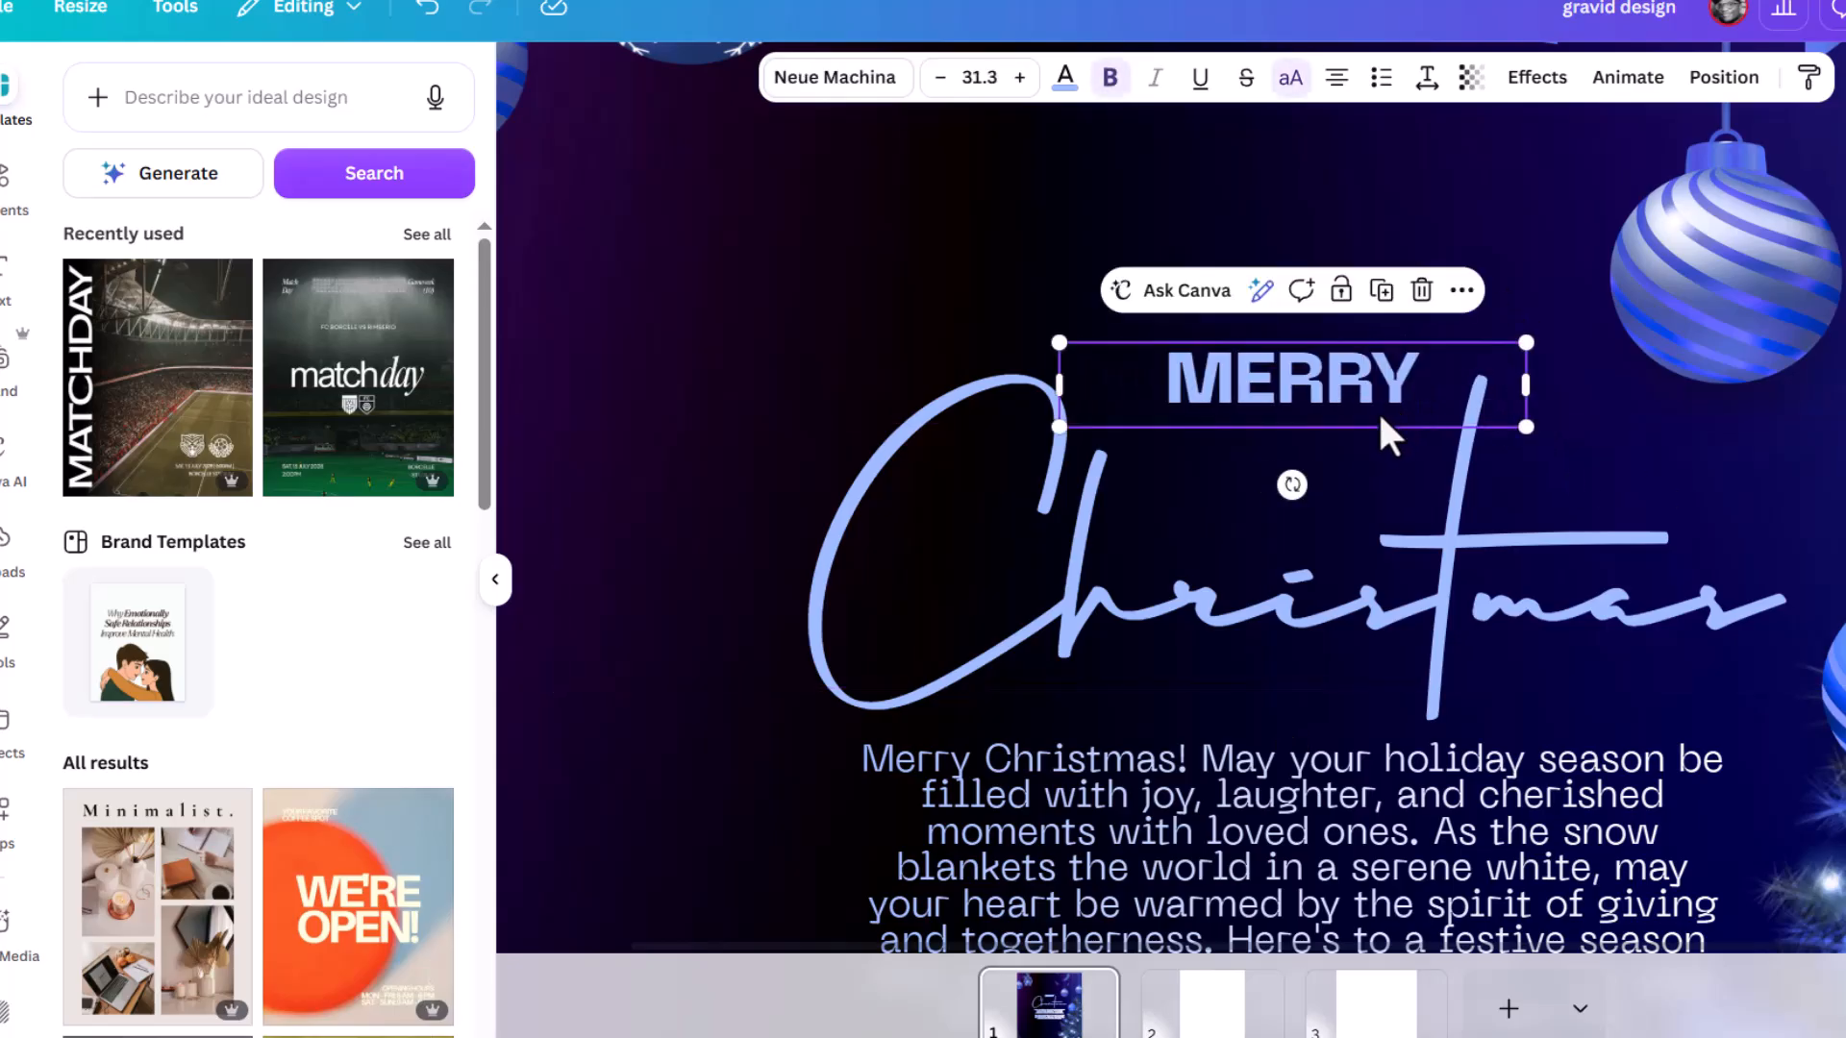
pyautogui.moveTo(1384, 400); pyautogui.dragTo(1376, 424)
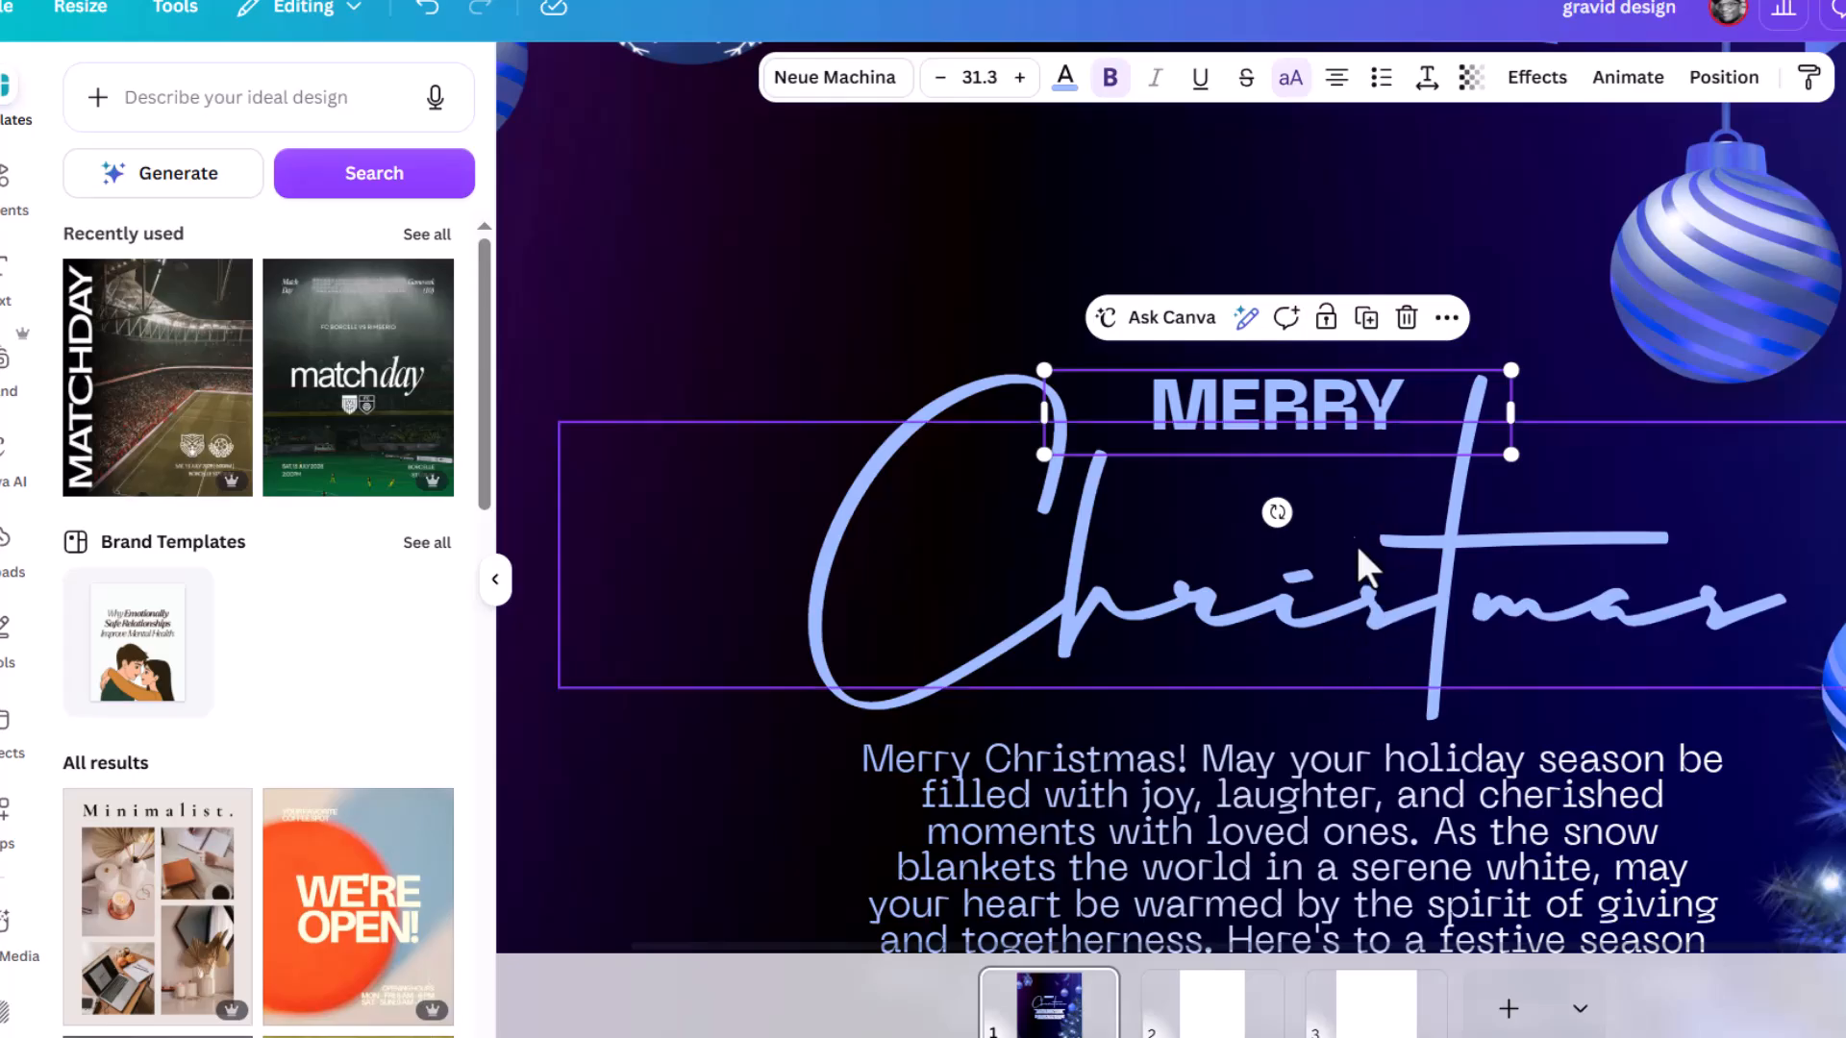
# Give the "MERRY" text a two-colour gradient from light blue #9EBCFF to white
pyautogui.click(1066, 81)
pyautogui.click(87, 262)
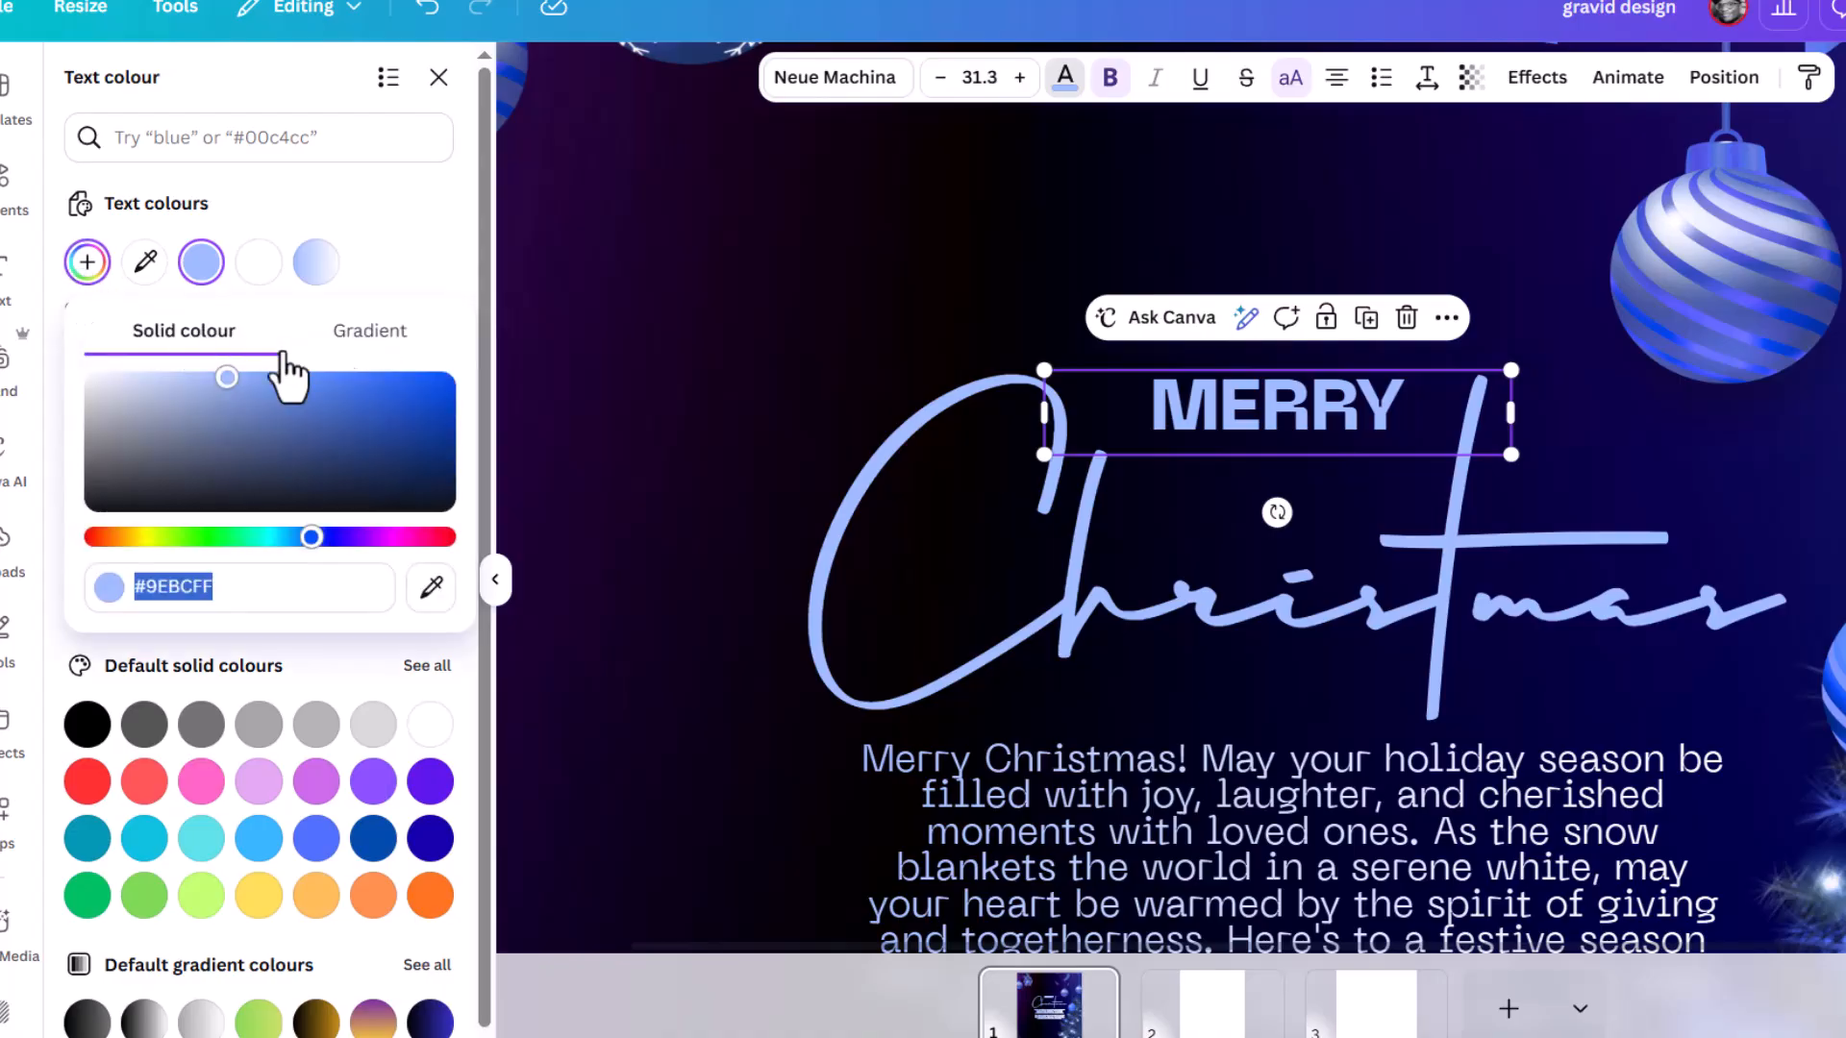
pyautogui.click(396, 332)
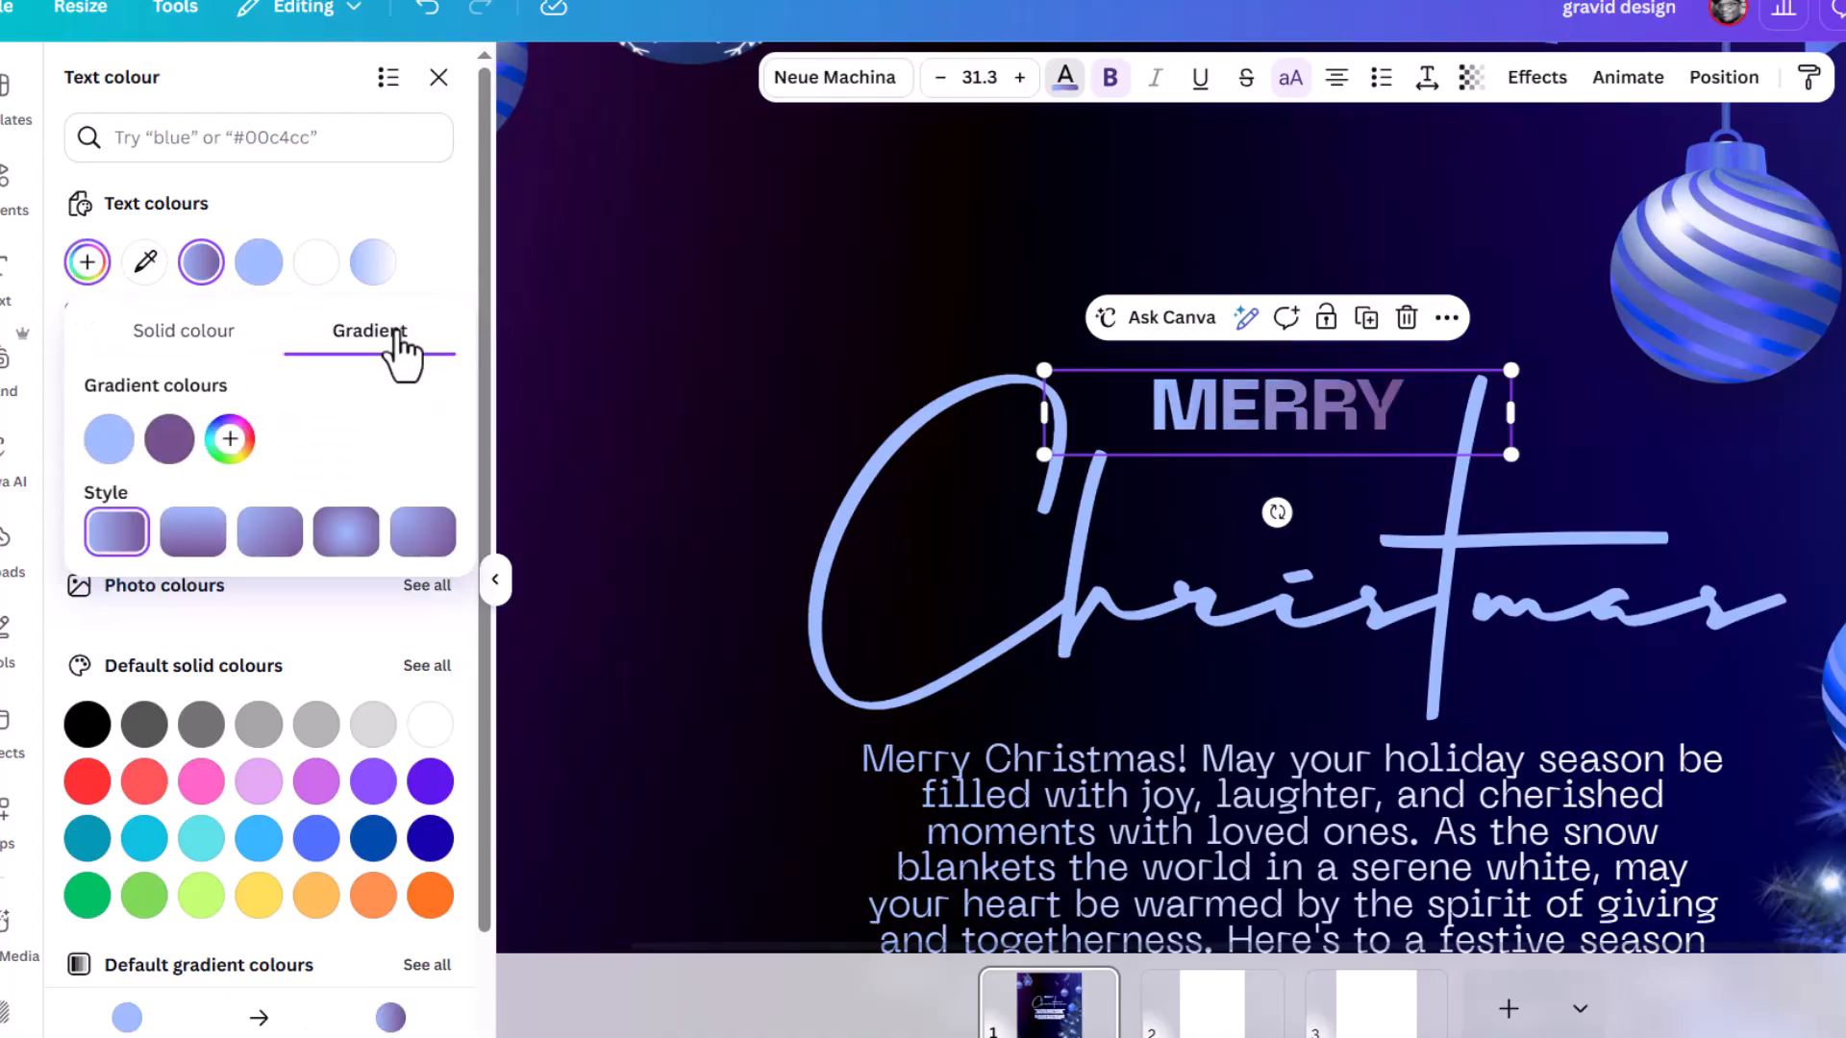
pyautogui.click(230, 442)
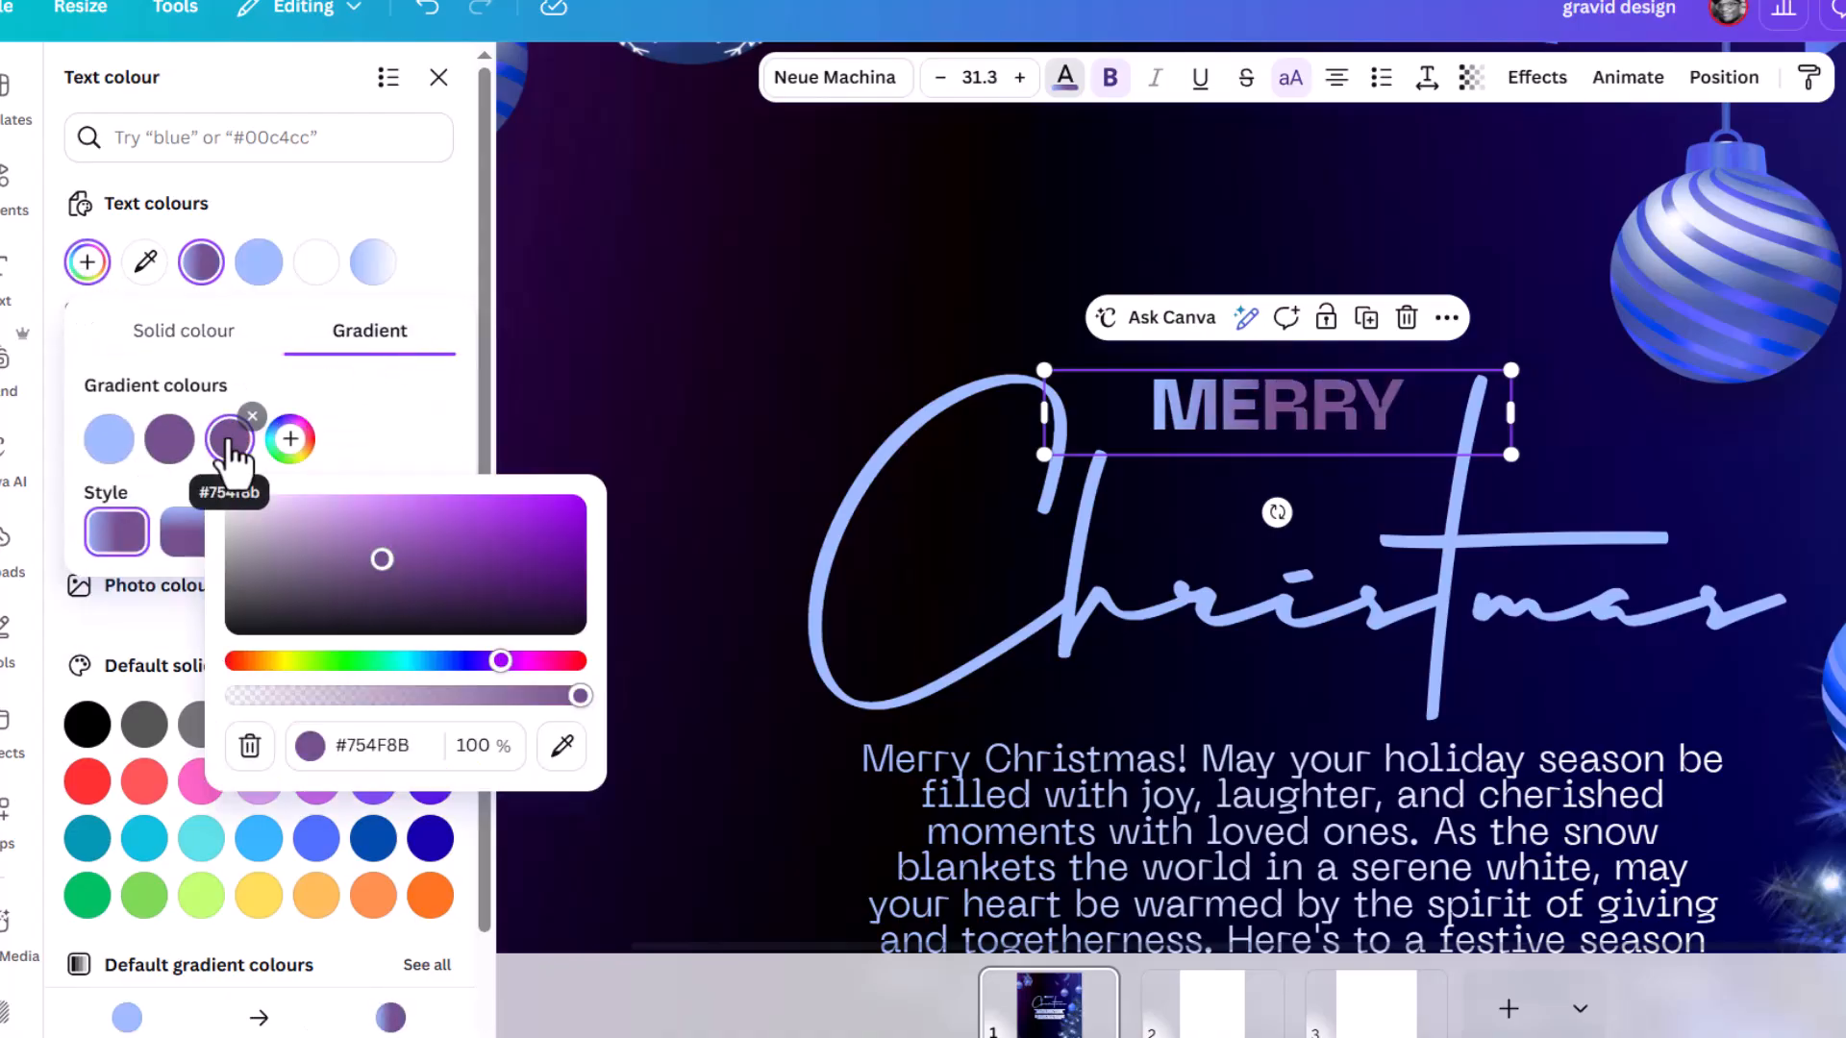
pyautogui.click(252, 416)
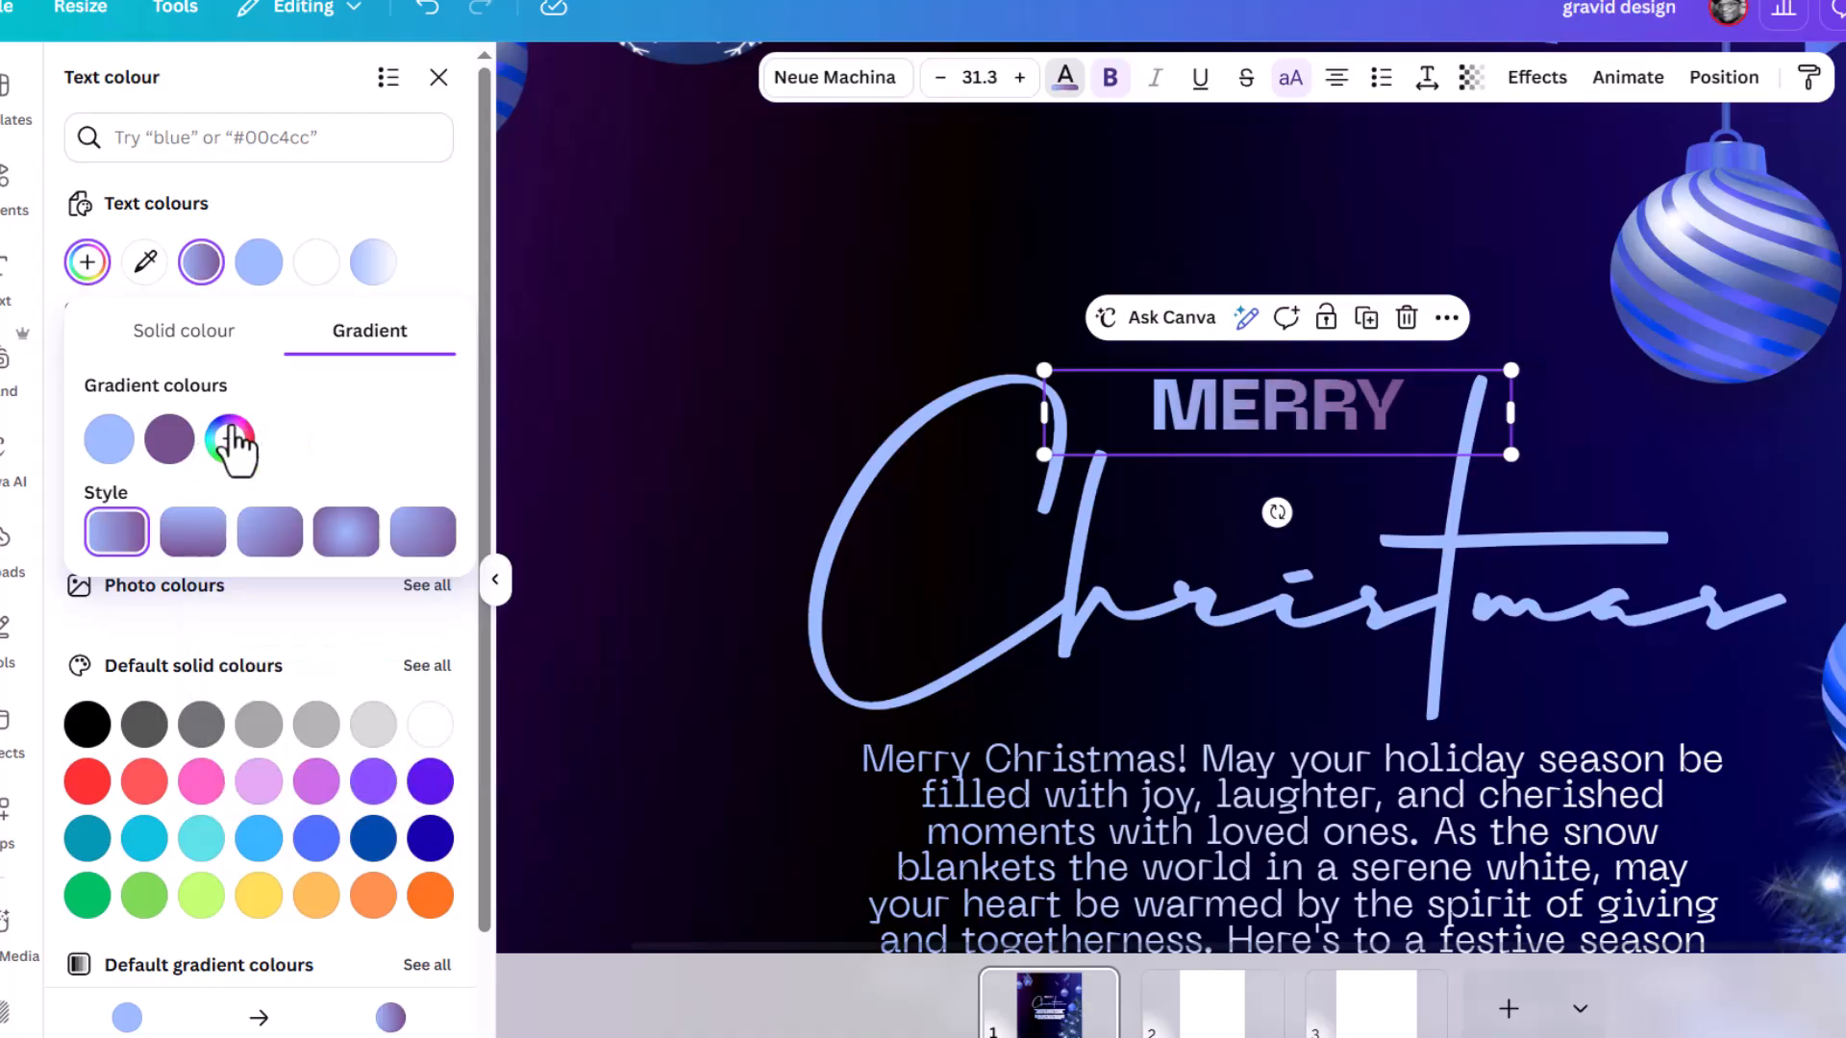
pyautogui.click(171, 435)
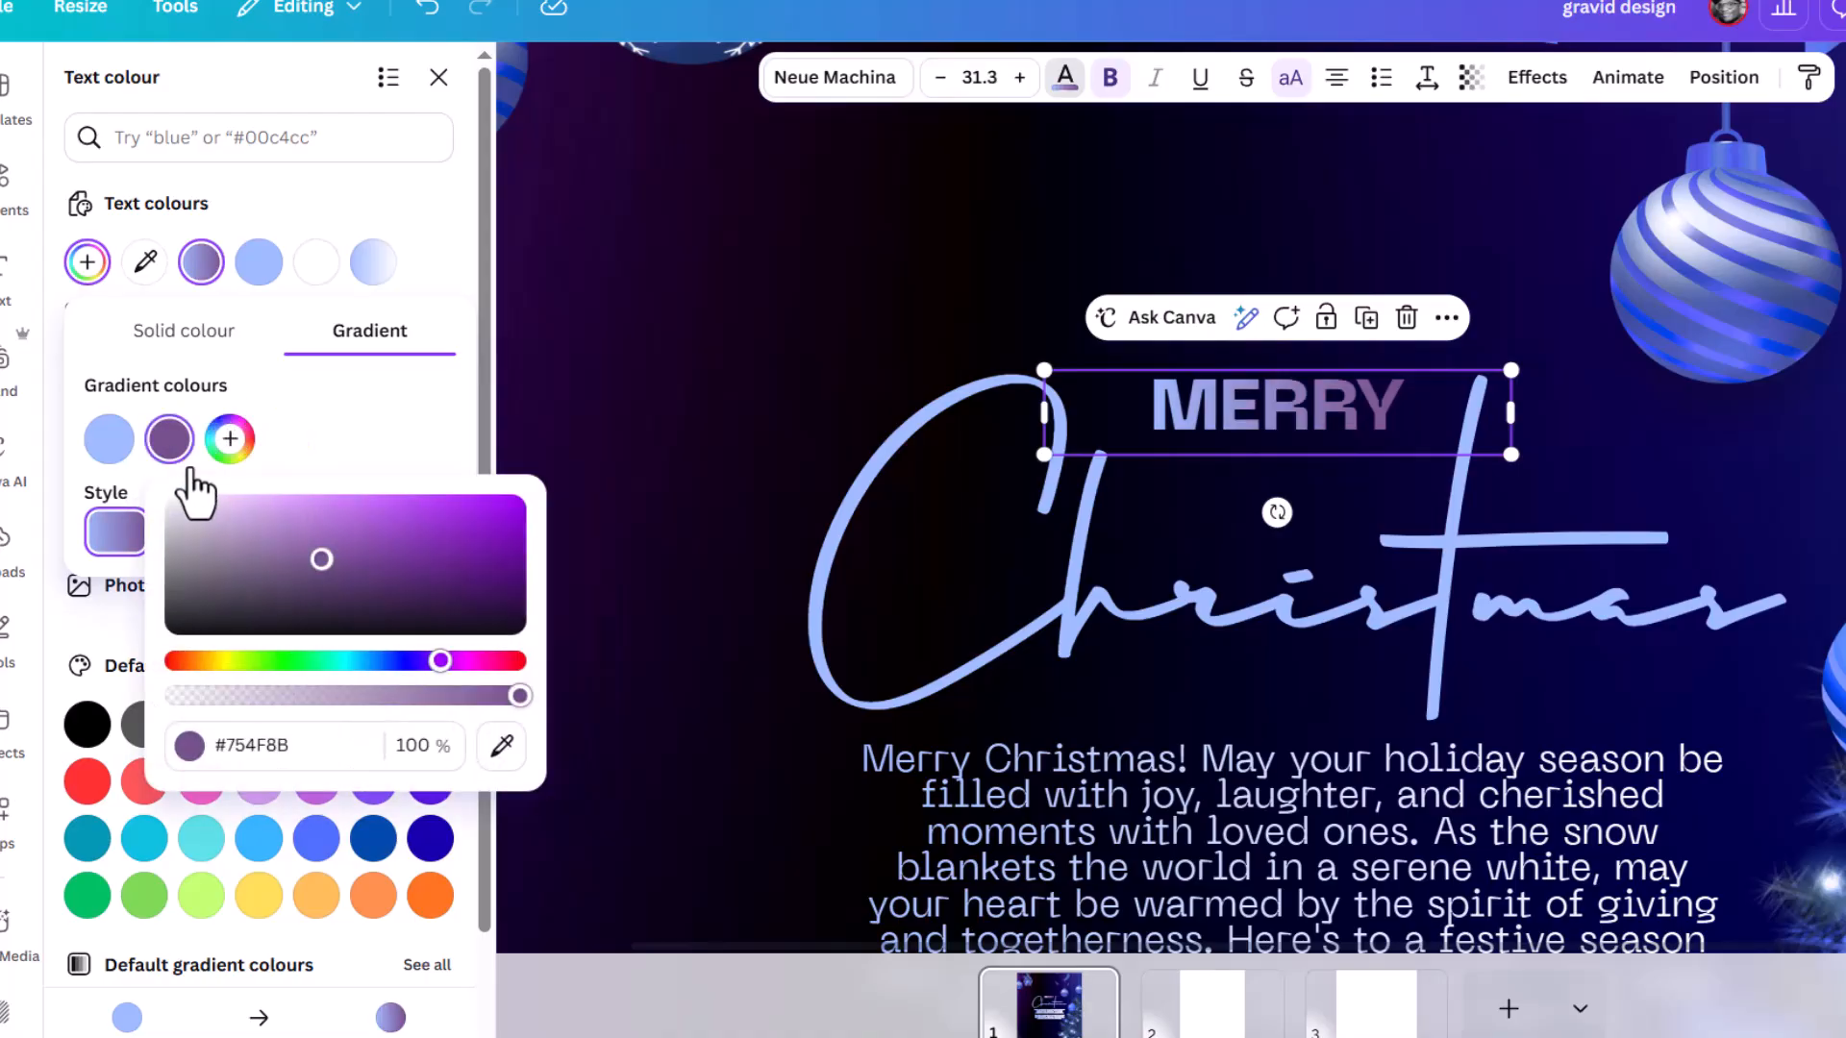
pyautogui.moveTo(230, 558); pyautogui.dragTo(144, 495)
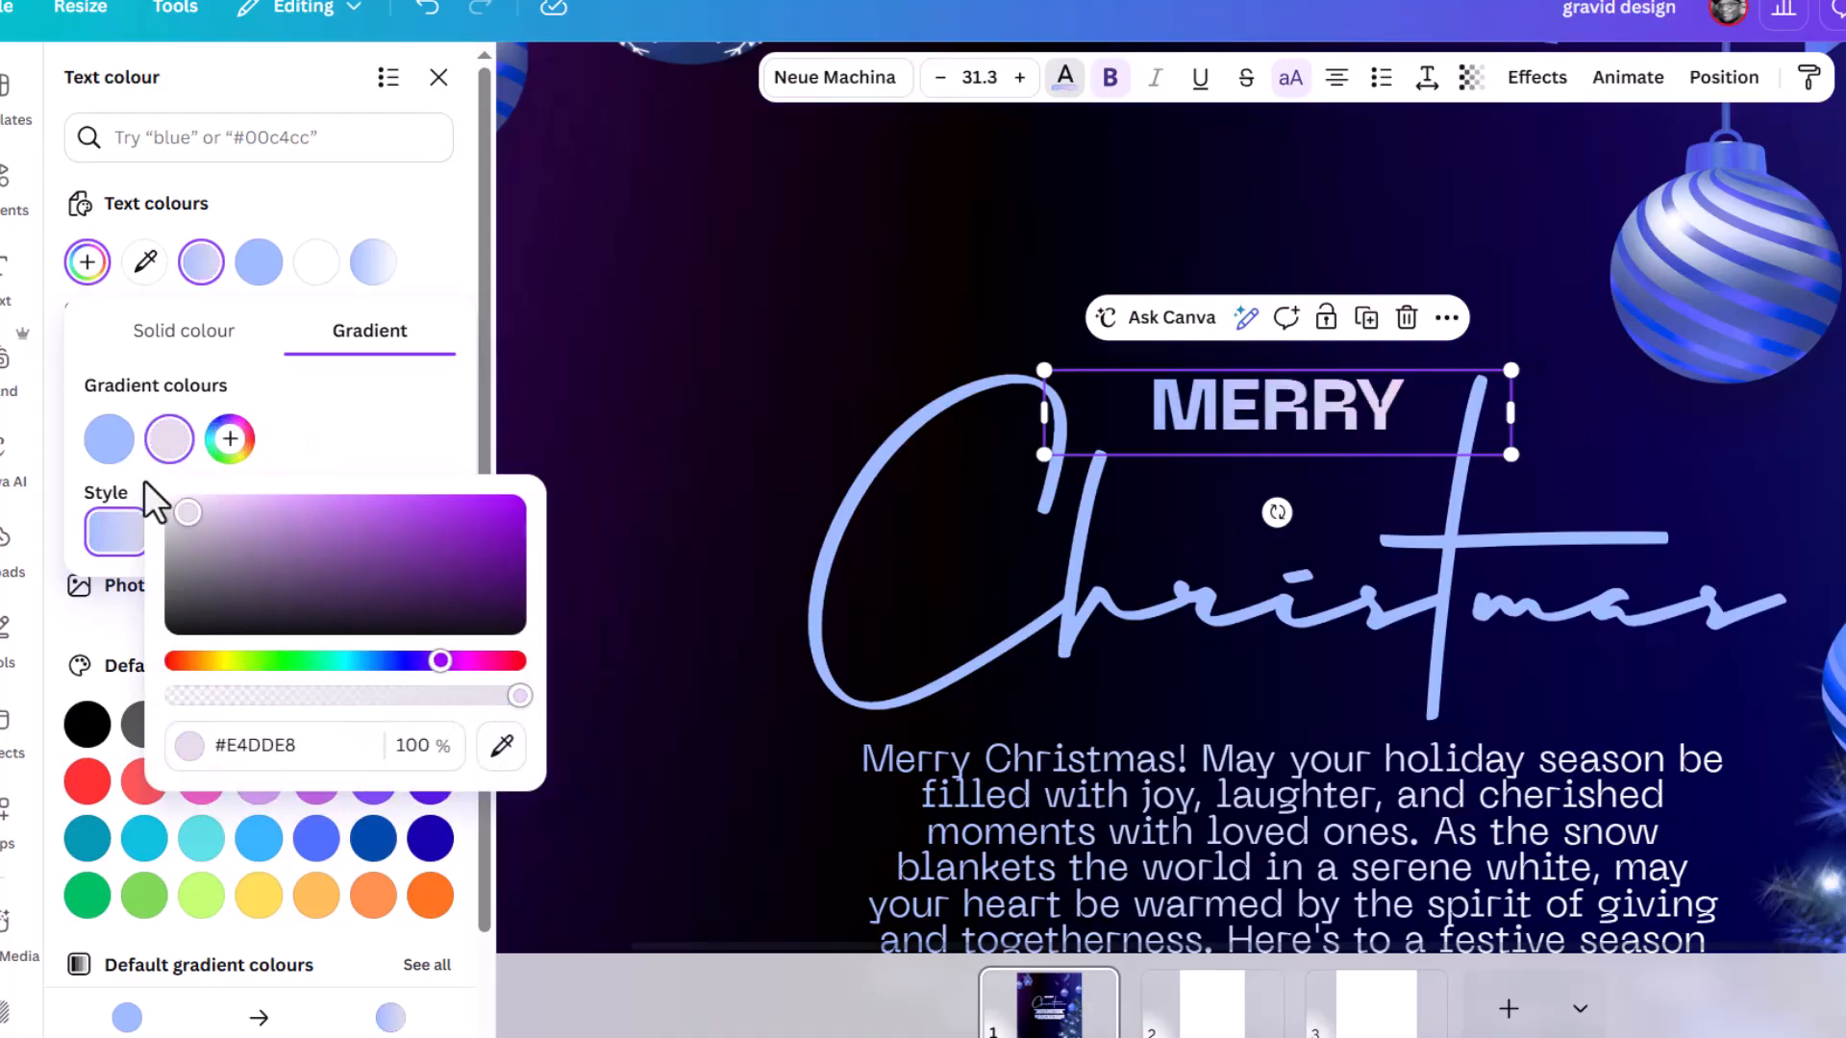
pyautogui.click(336, 441)
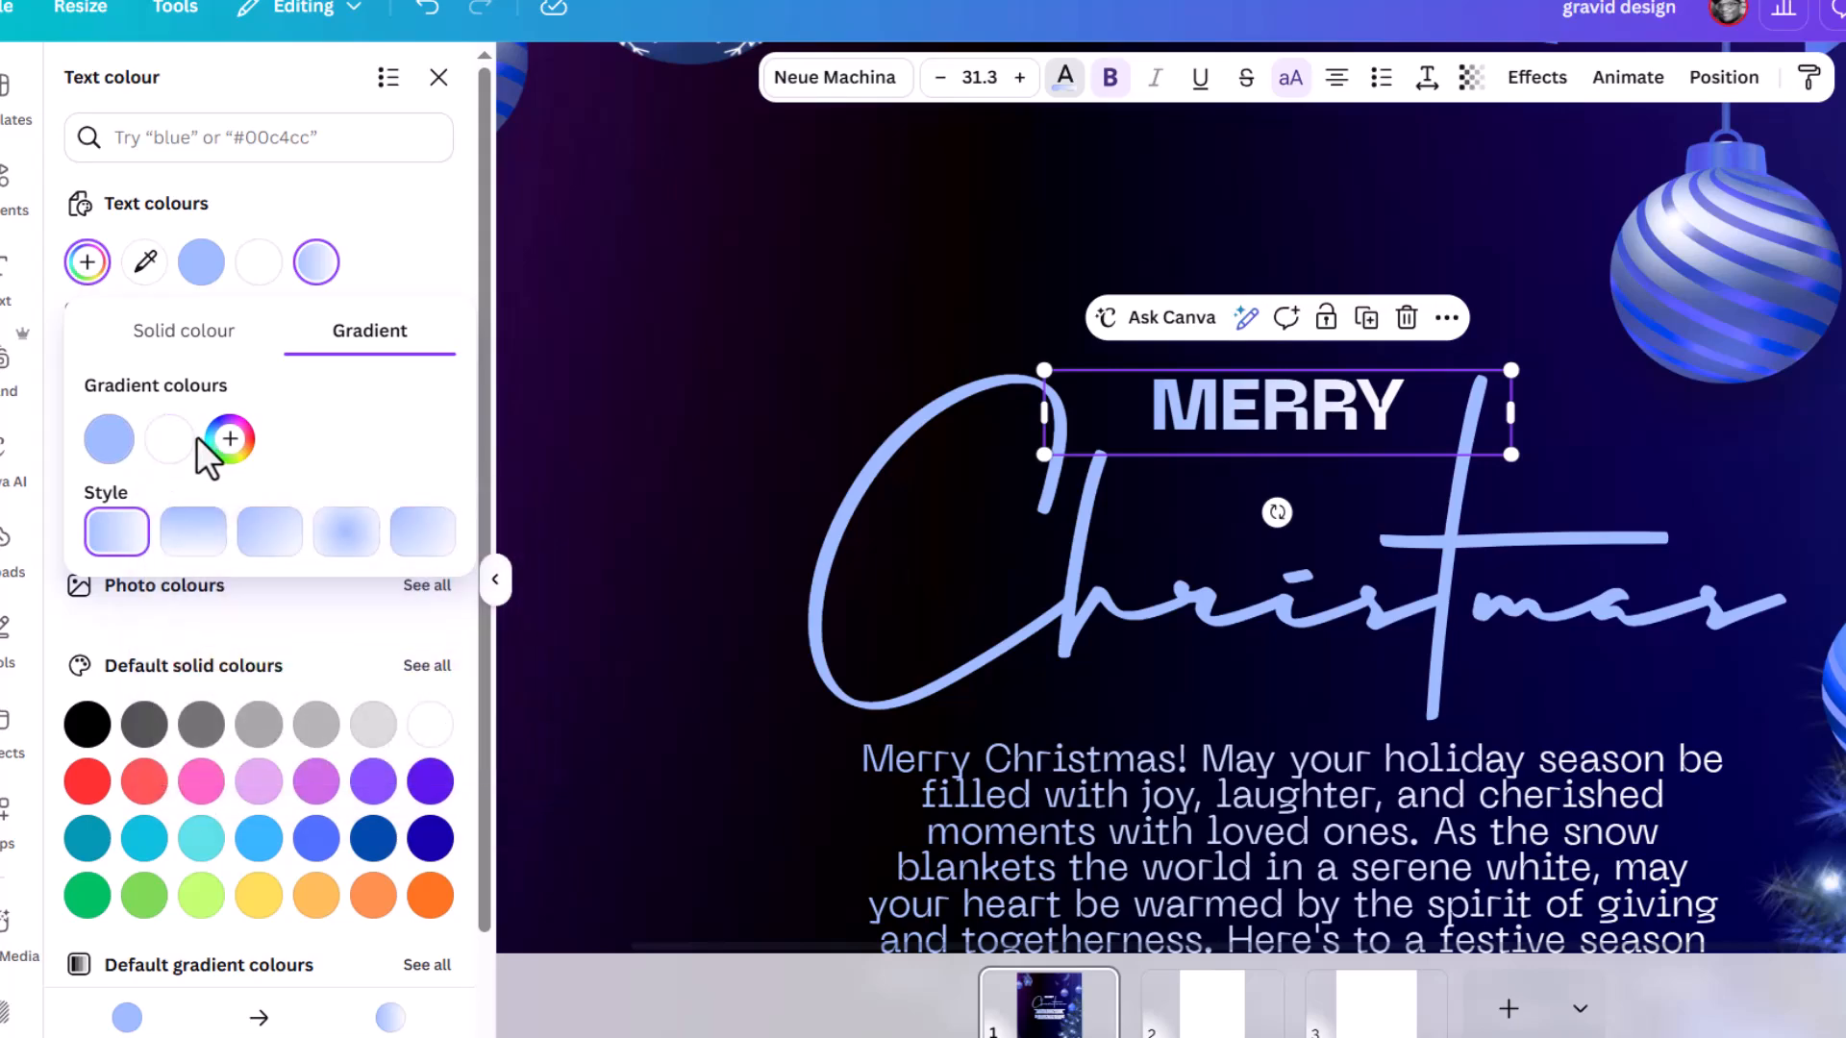
# Change the light blue gradient colour of "MERRY" to vivid blue and add a second white, placing the blue between the two whites
pyautogui.click(104, 454)
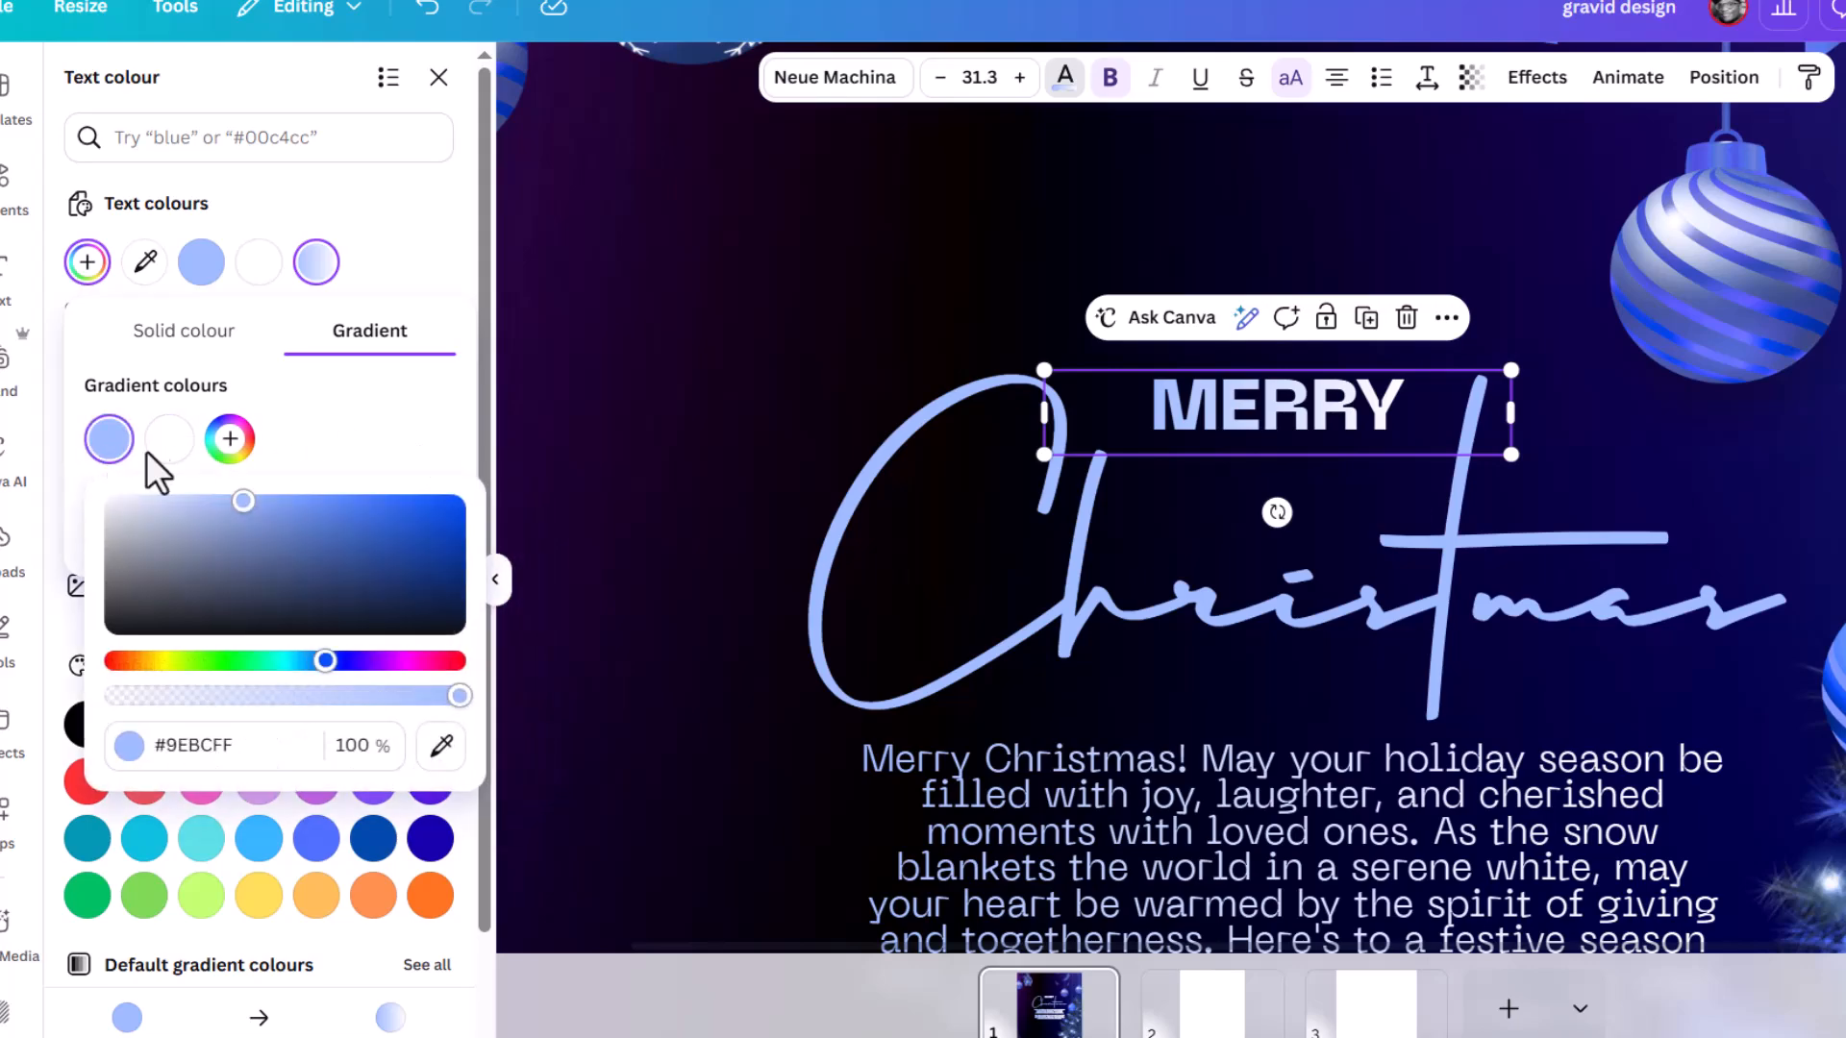
pyautogui.moveTo(440, 494); pyautogui.dragTo(407, 480)
pyautogui.click(305, 423)
pyautogui.click(230, 438)
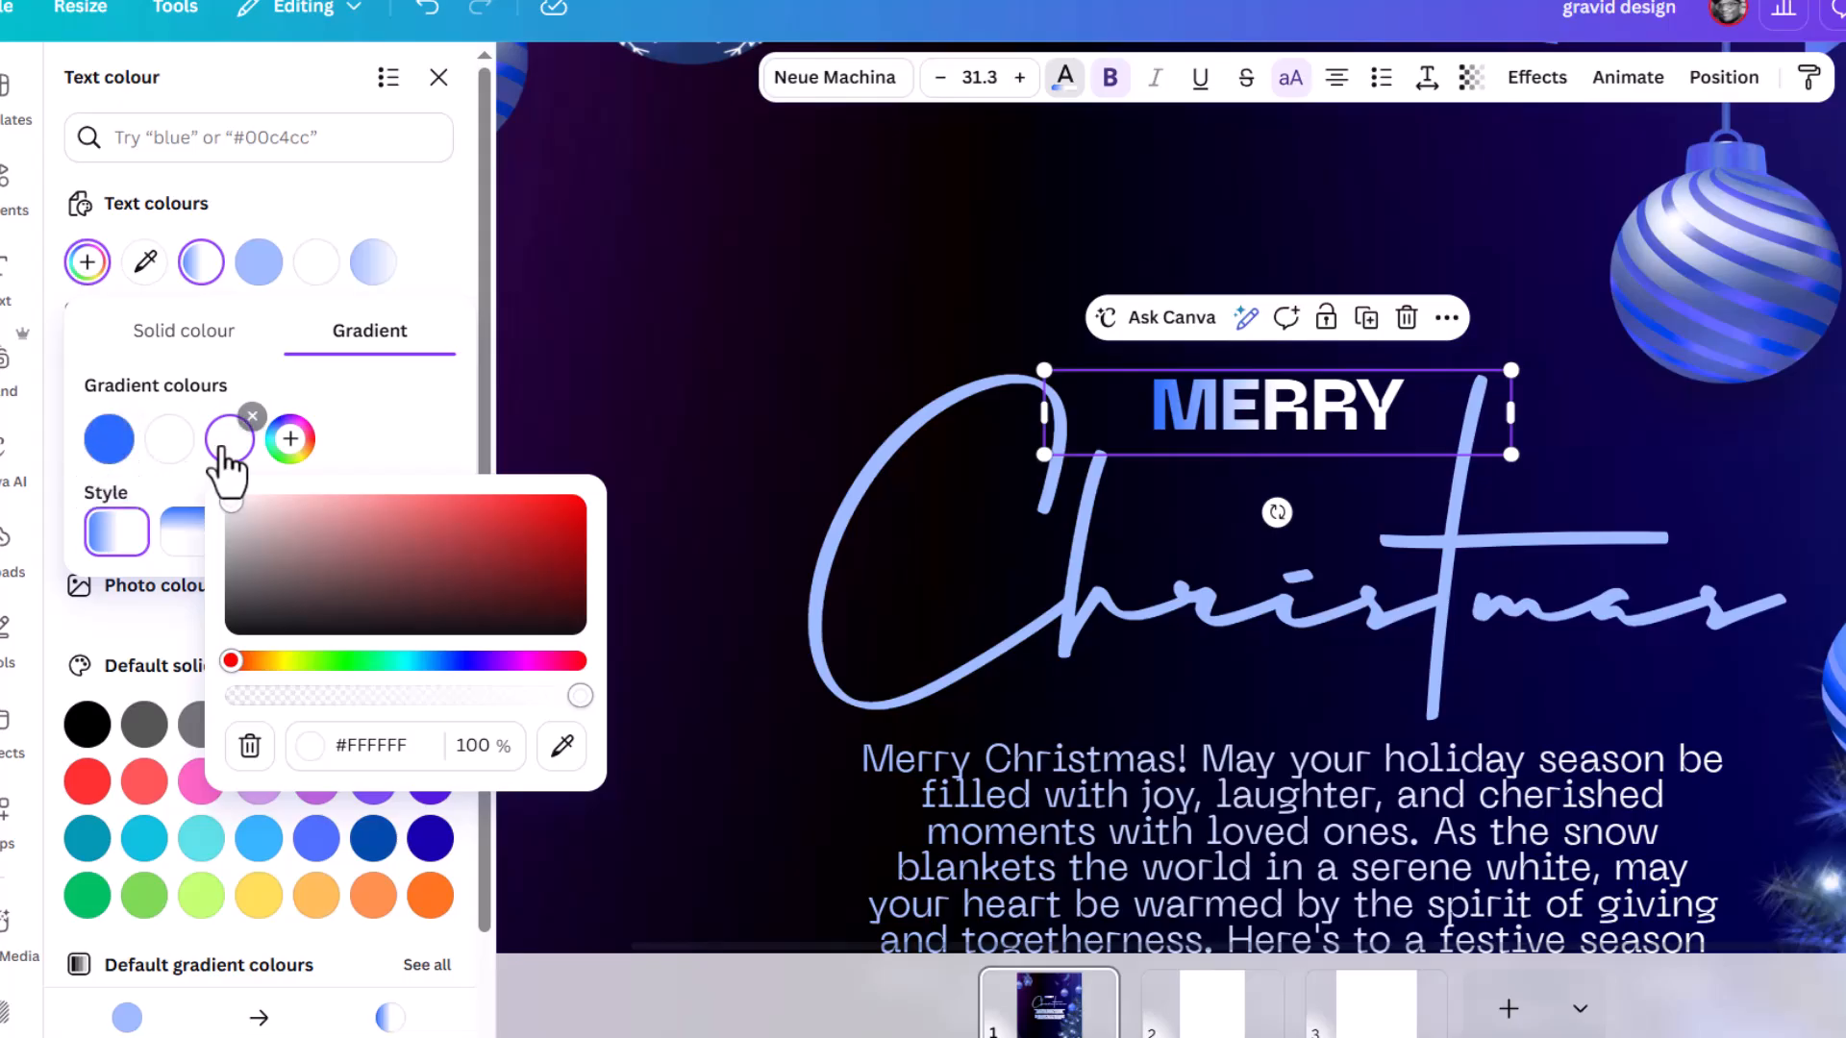
pyautogui.click(414, 447)
pyautogui.moveTo(230, 444); pyautogui.dragTo(113, 447)
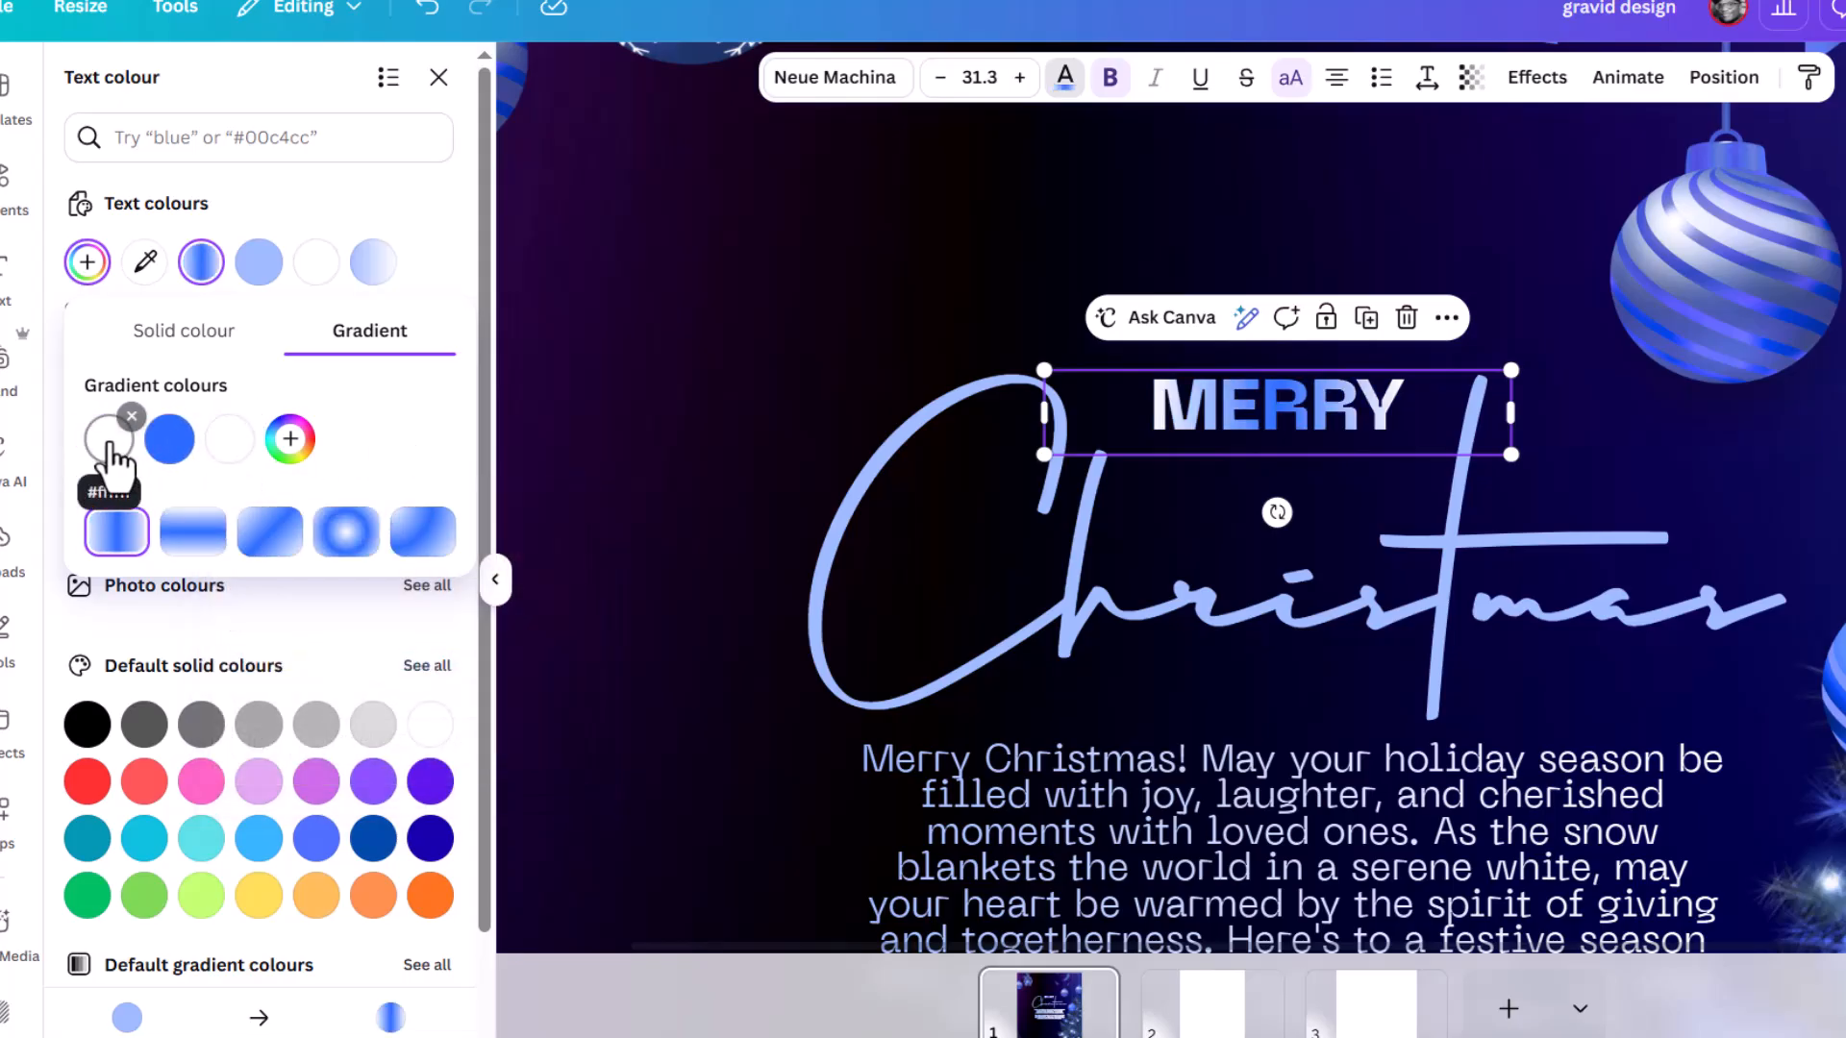
# Change the first white in the "MERRY" gradient to red #FF4C4C
pyautogui.click(109, 440)
pyautogui.click(385, 519)
pyautogui.moveTo(384, 519); pyautogui.dragTo(358, 475)
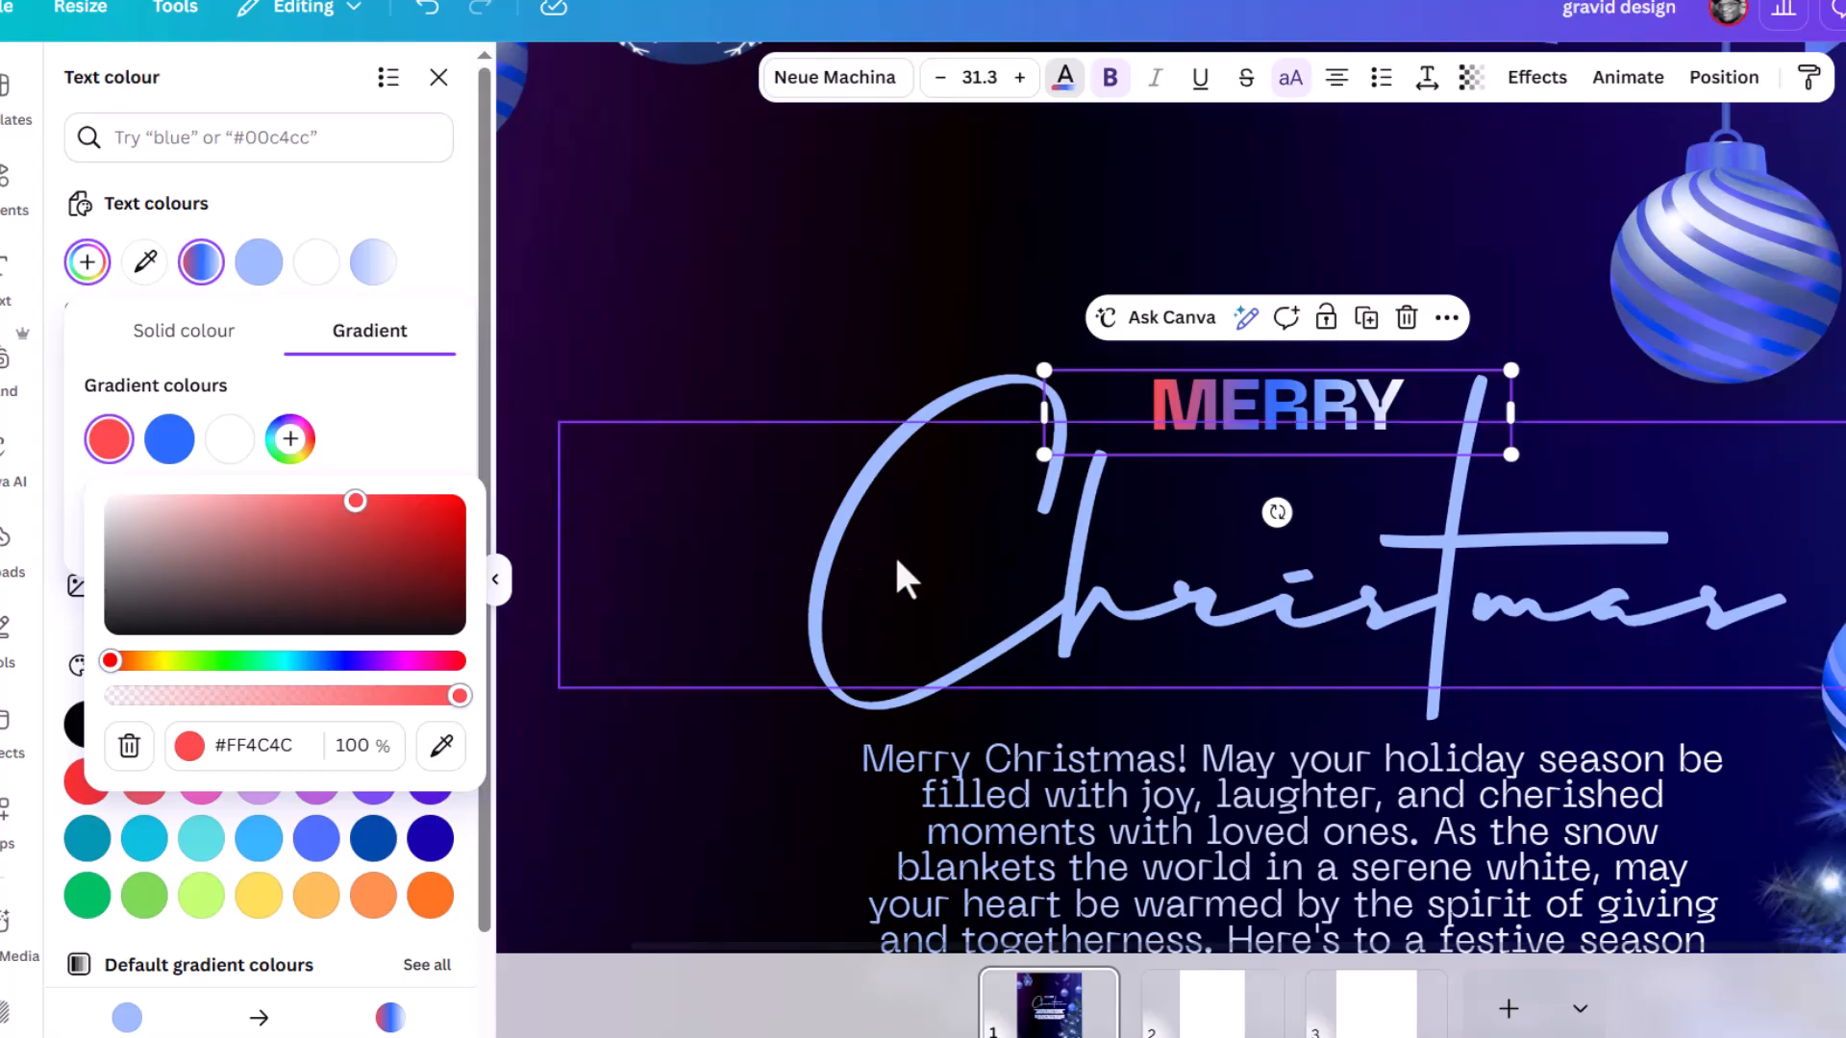
# Apply a gradient to the script "Christmas" heading with white #FFFFFF as its end colour
pyautogui.click(918, 492)
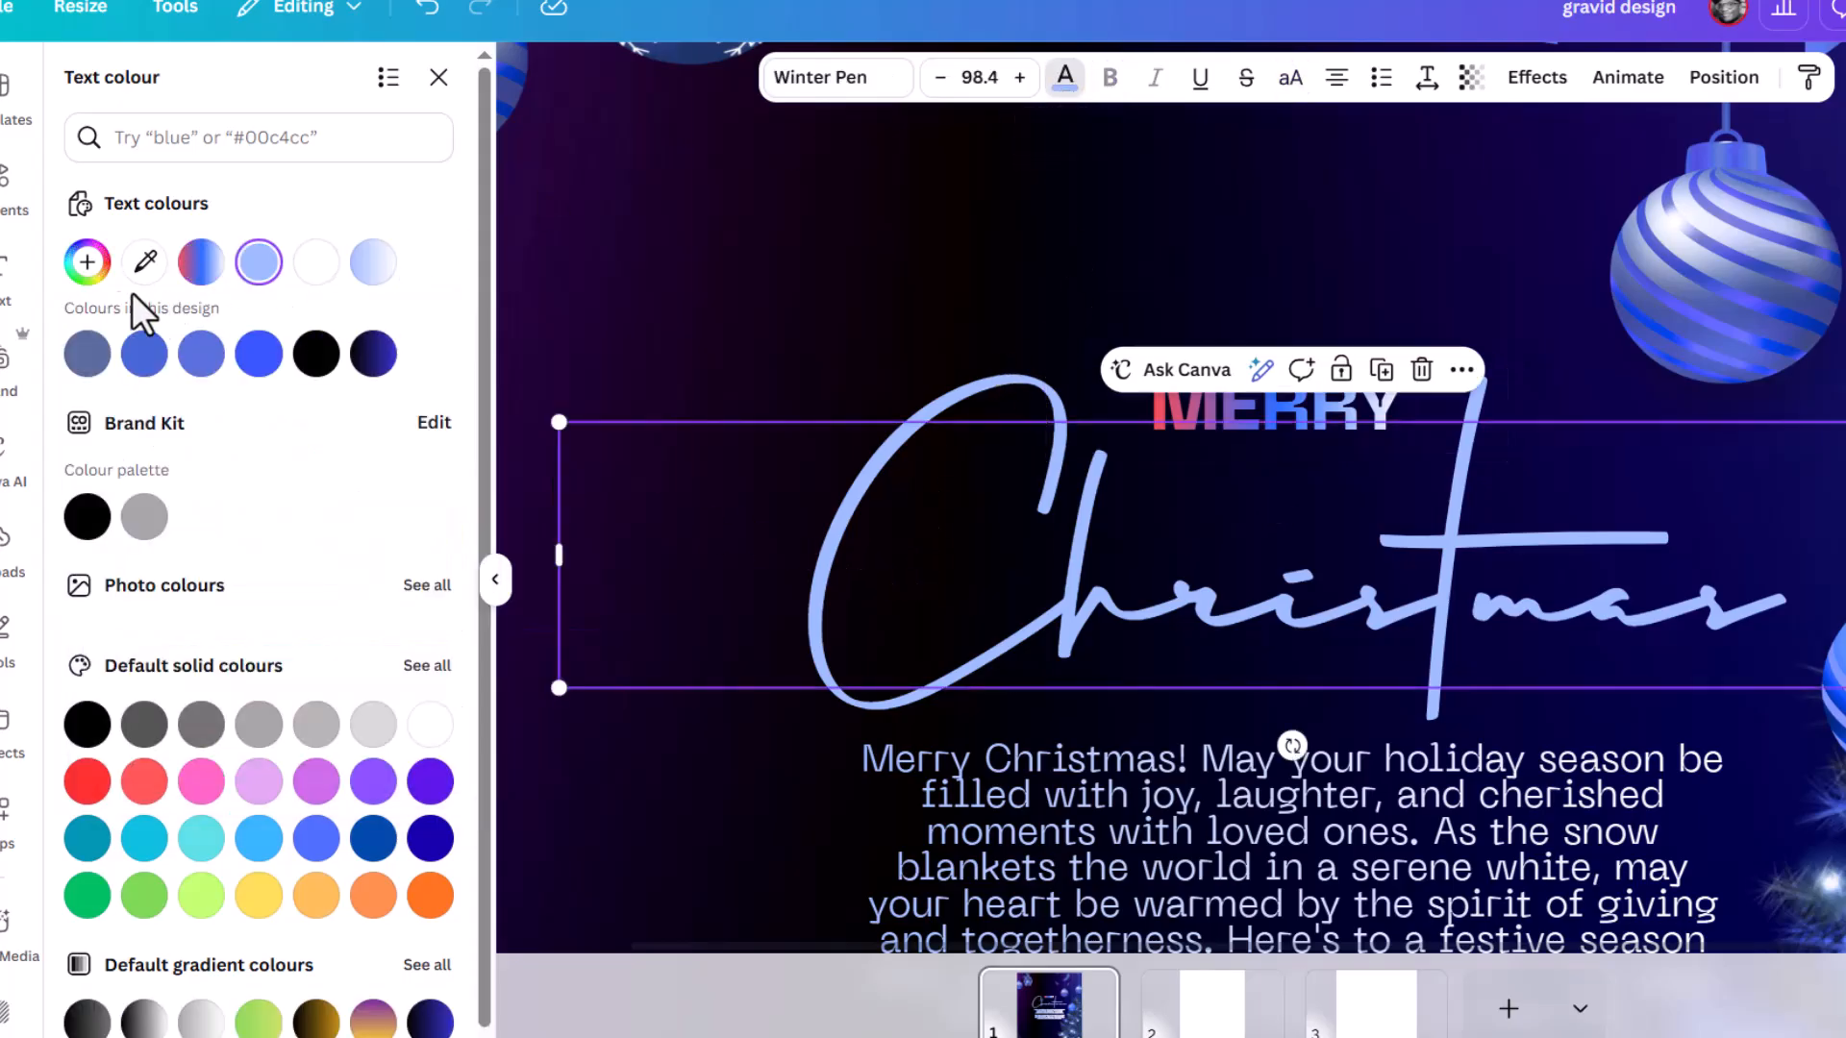
pyautogui.click(103, 261)
pyautogui.click(368, 334)
pyautogui.click(169, 440)
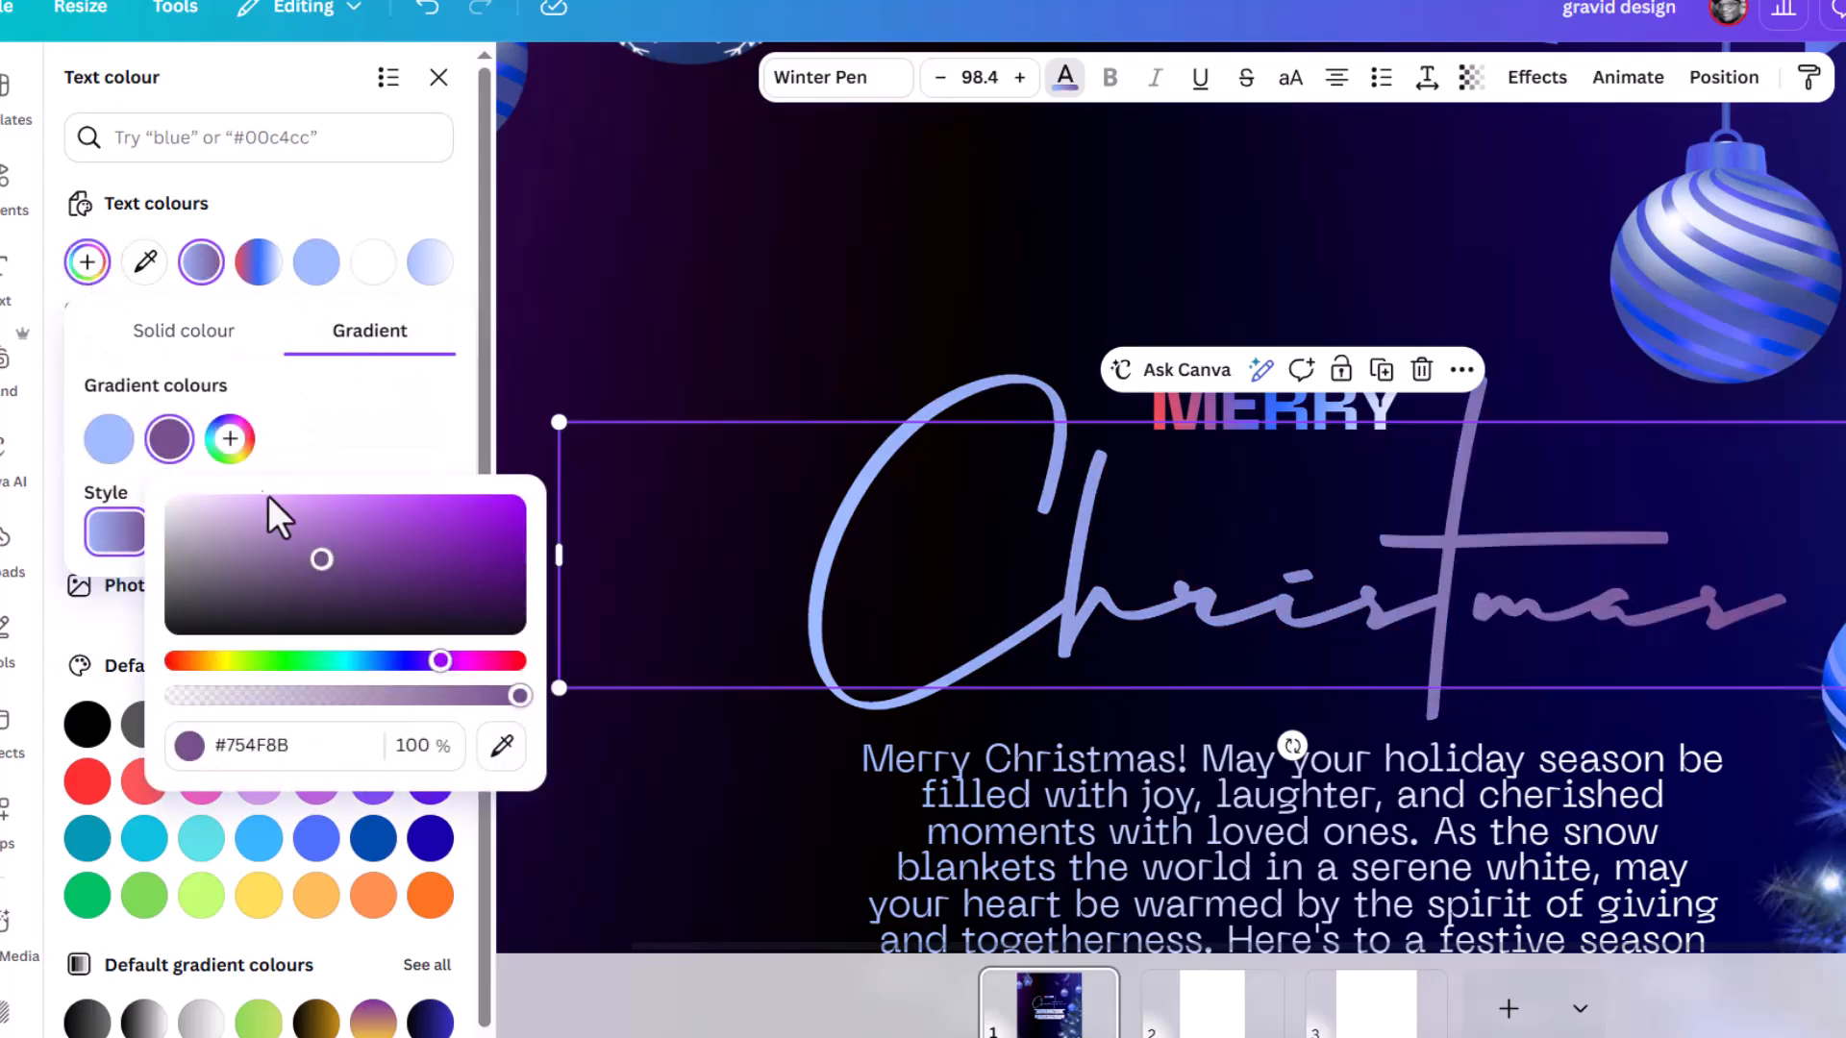
pyautogui.moveTo(322, 560); pyautogui.dragTo(124, 476)
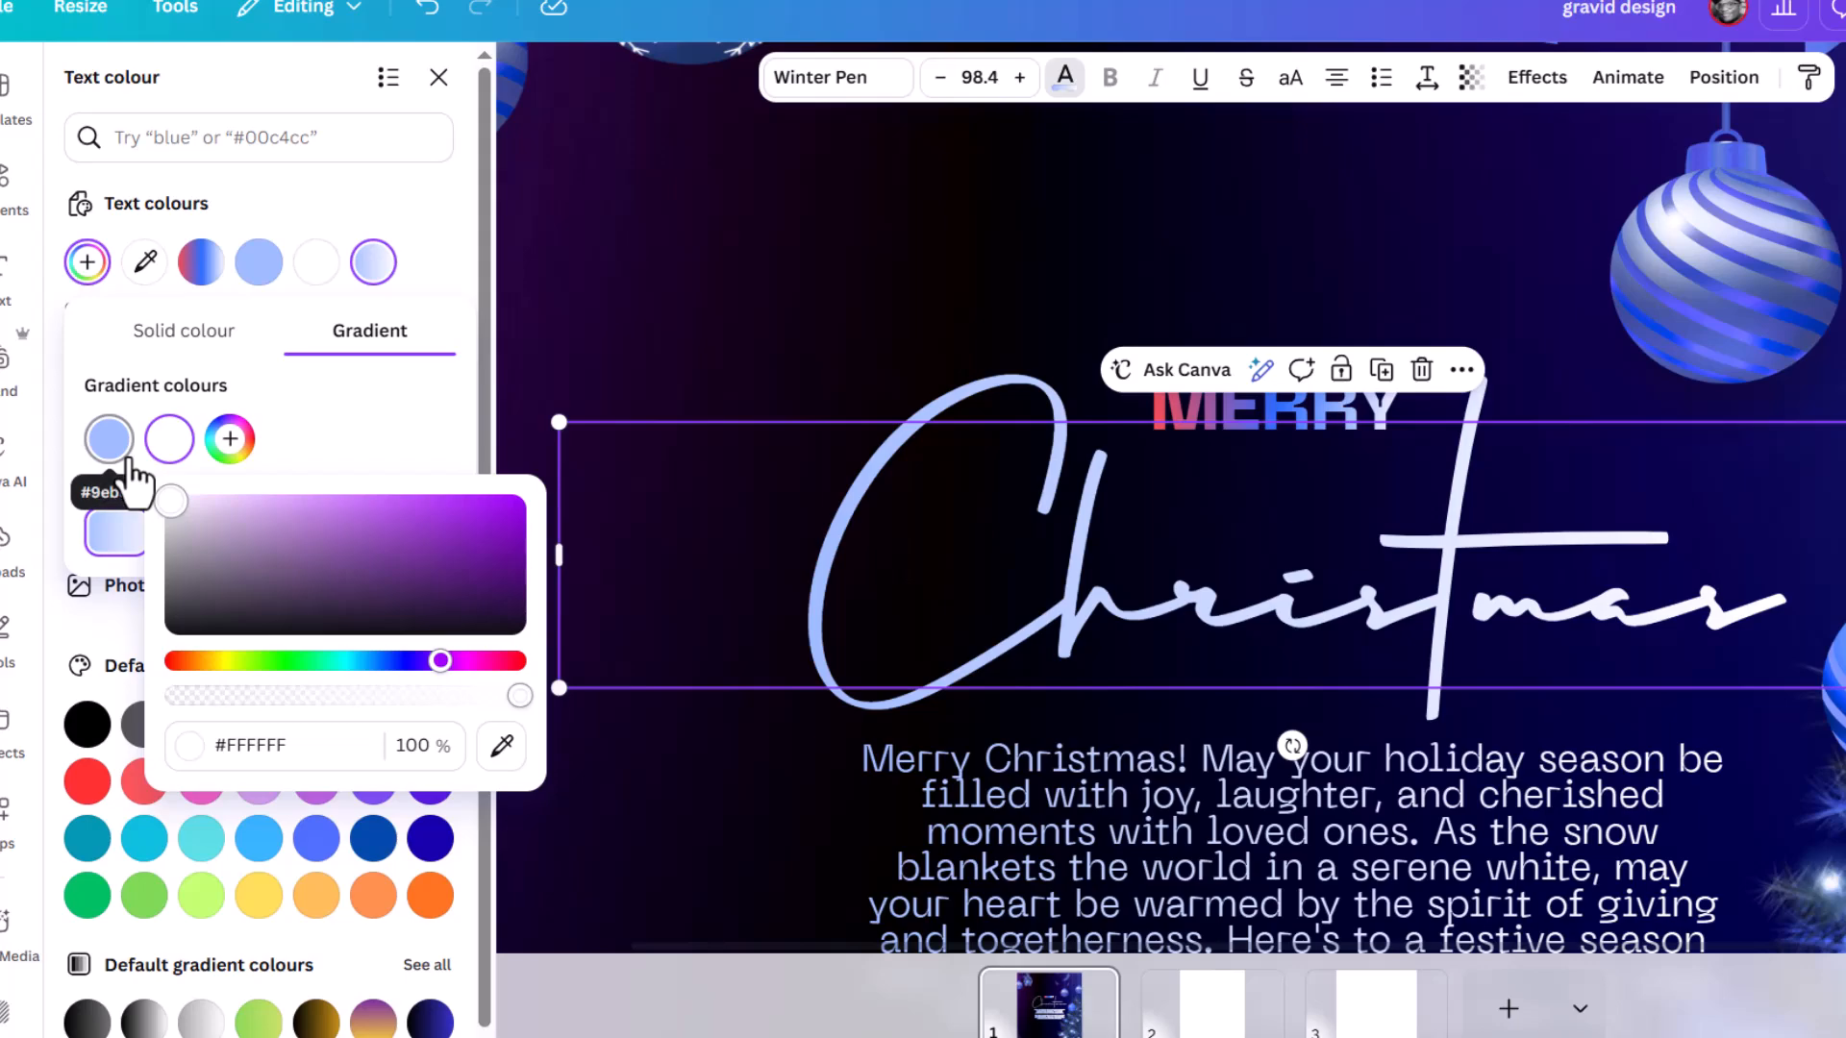
# Set the starting colour of the script "Christmas" gradient to the deeper blue #85A9FA
pyautogui.click(108, 439)
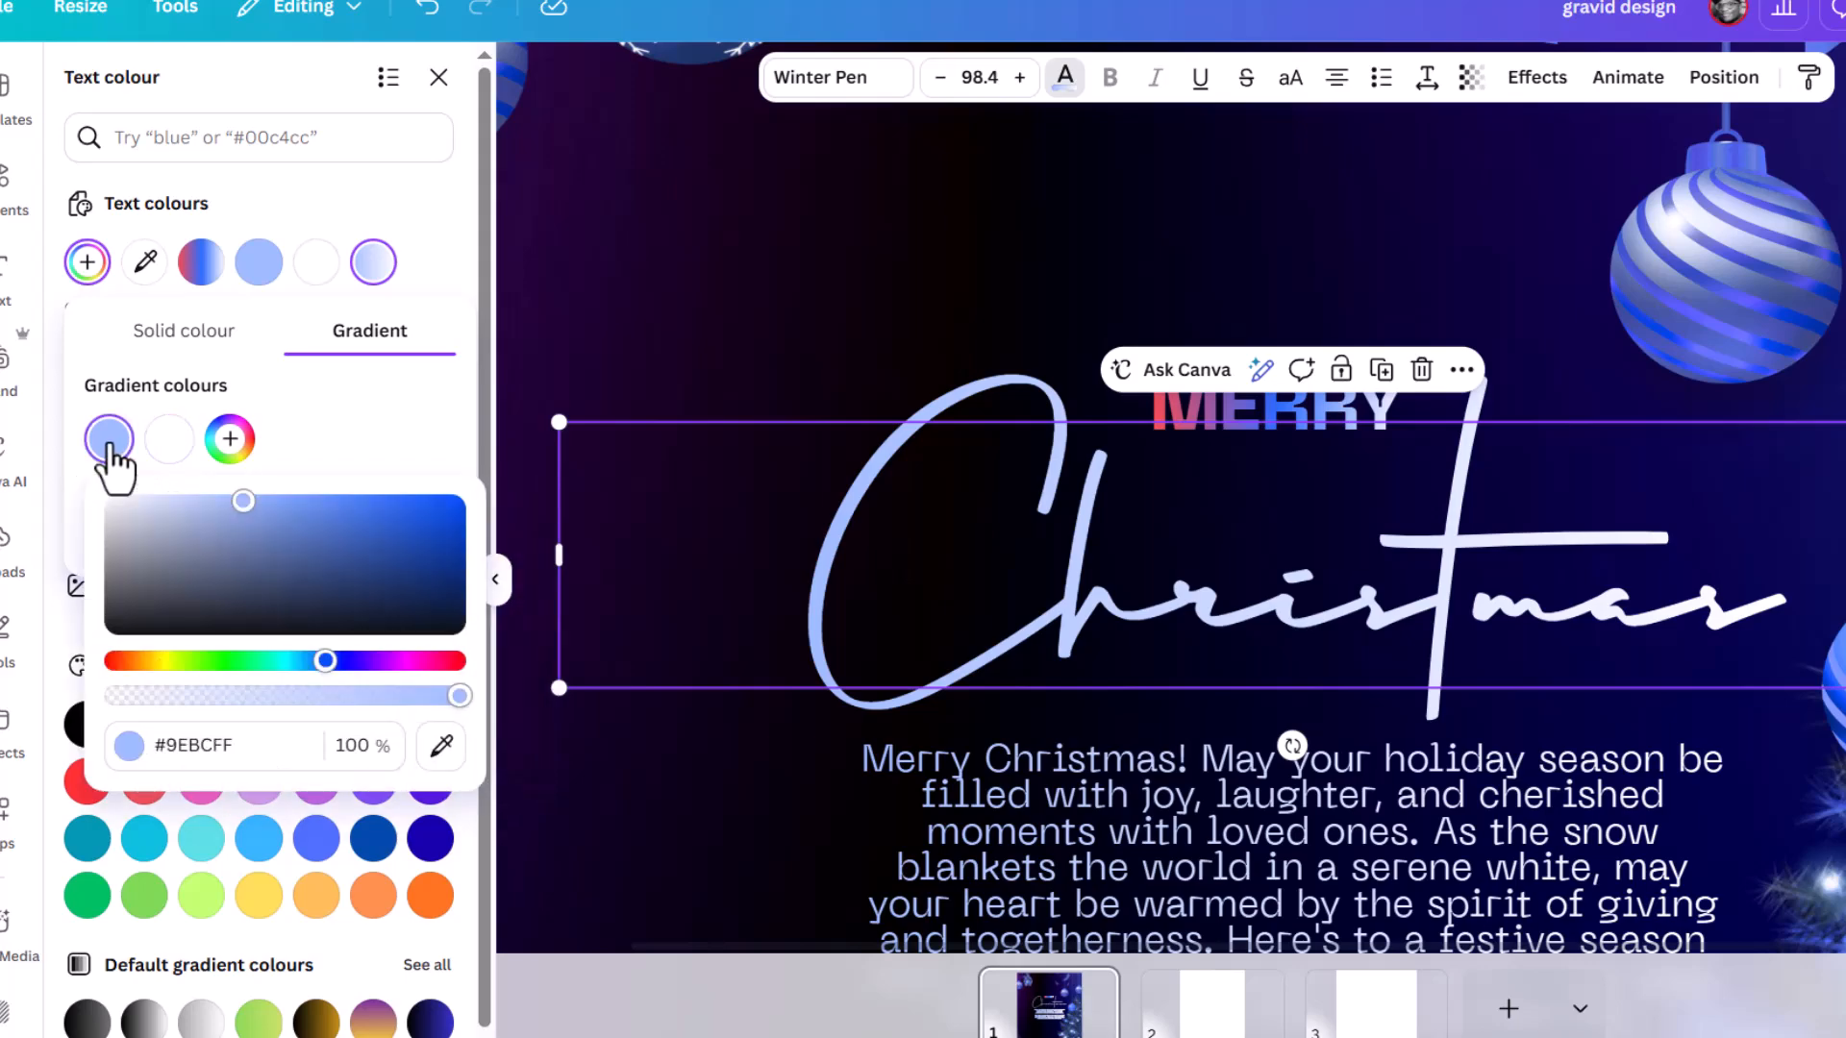
pyautogui.click(264, 503)
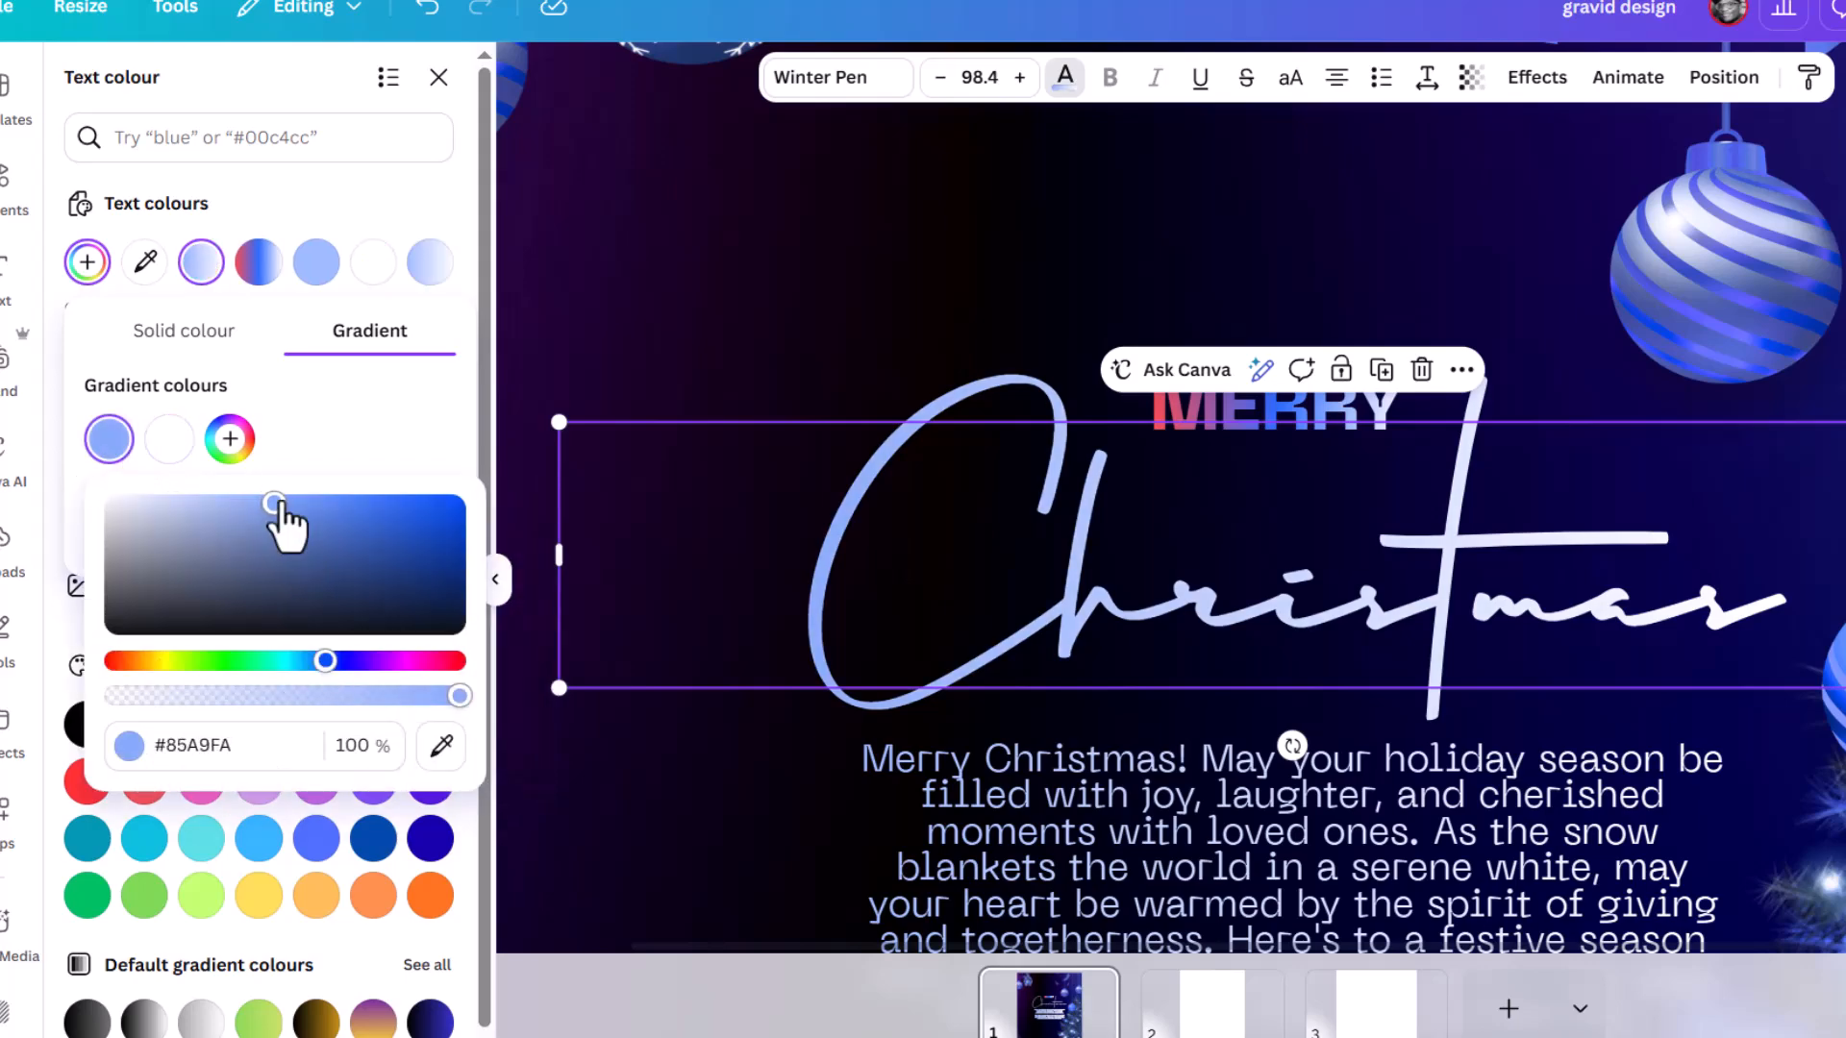
pyautogui.click(402, 424)
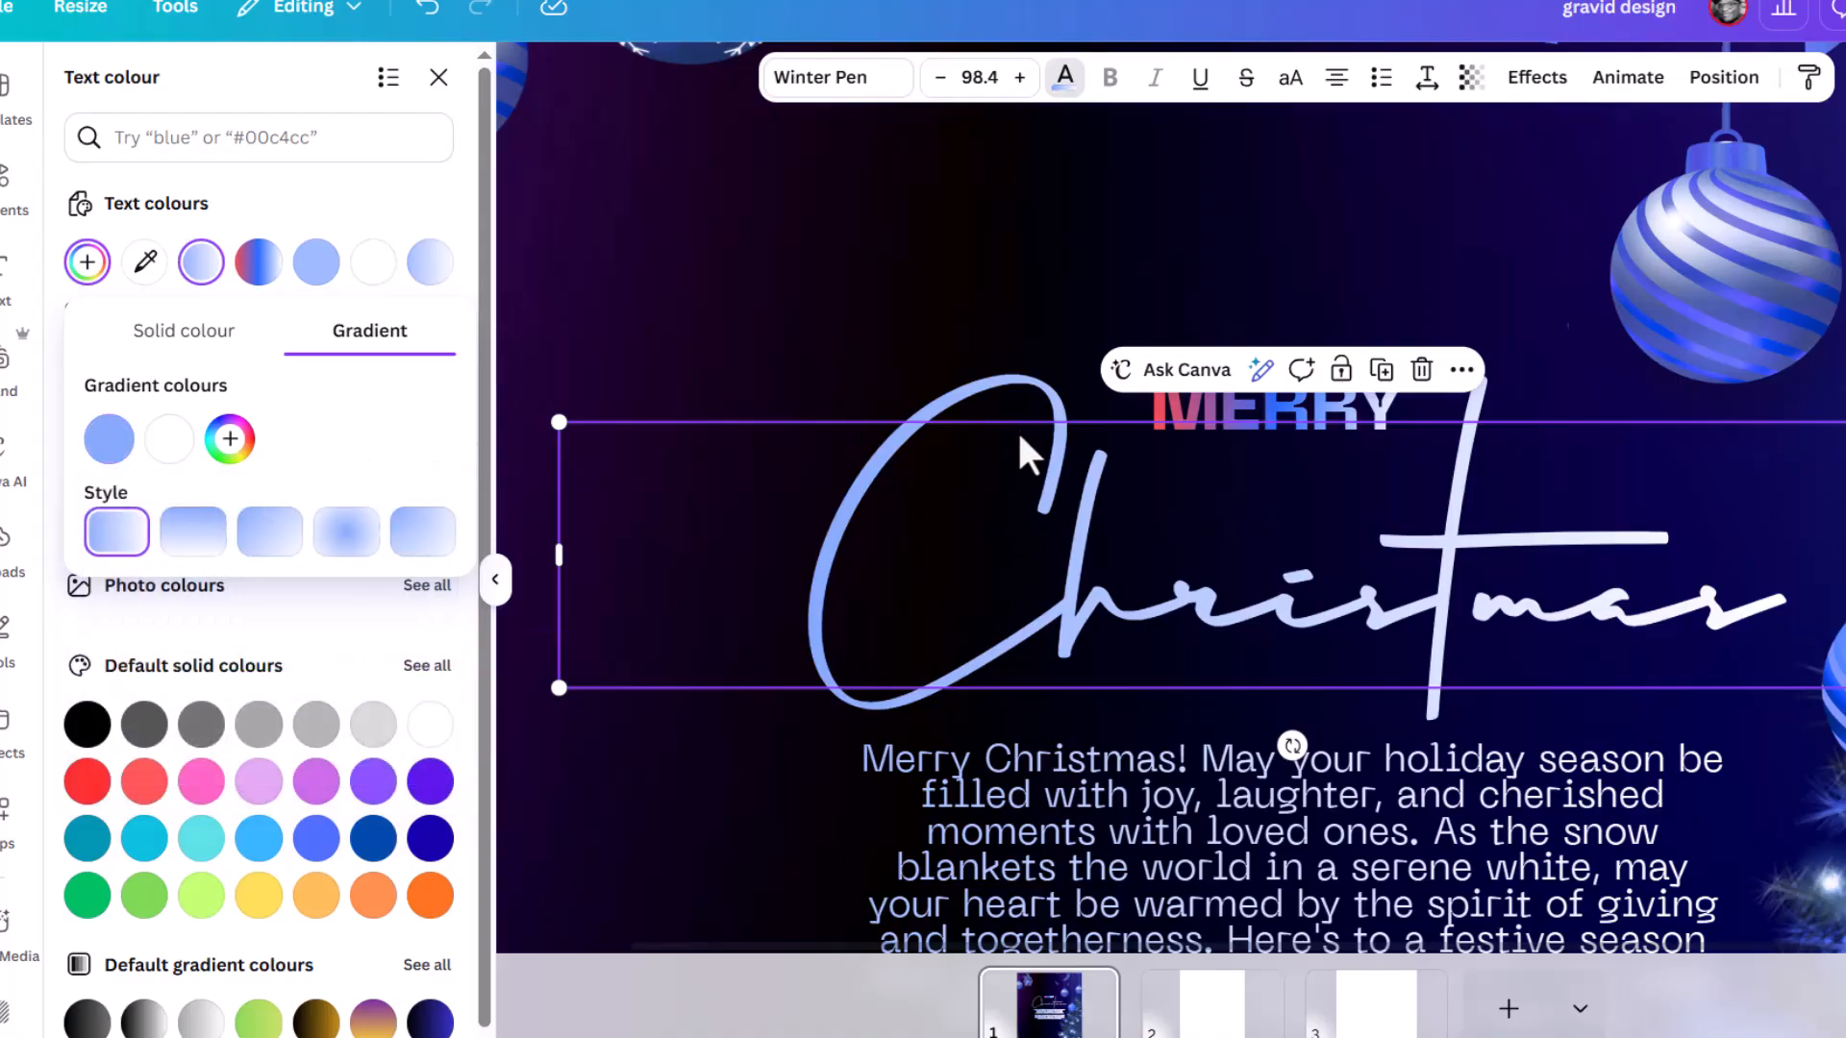
pyautogui.scroll(-5, 1019, 437)
pyautogui.click(1789, 467)
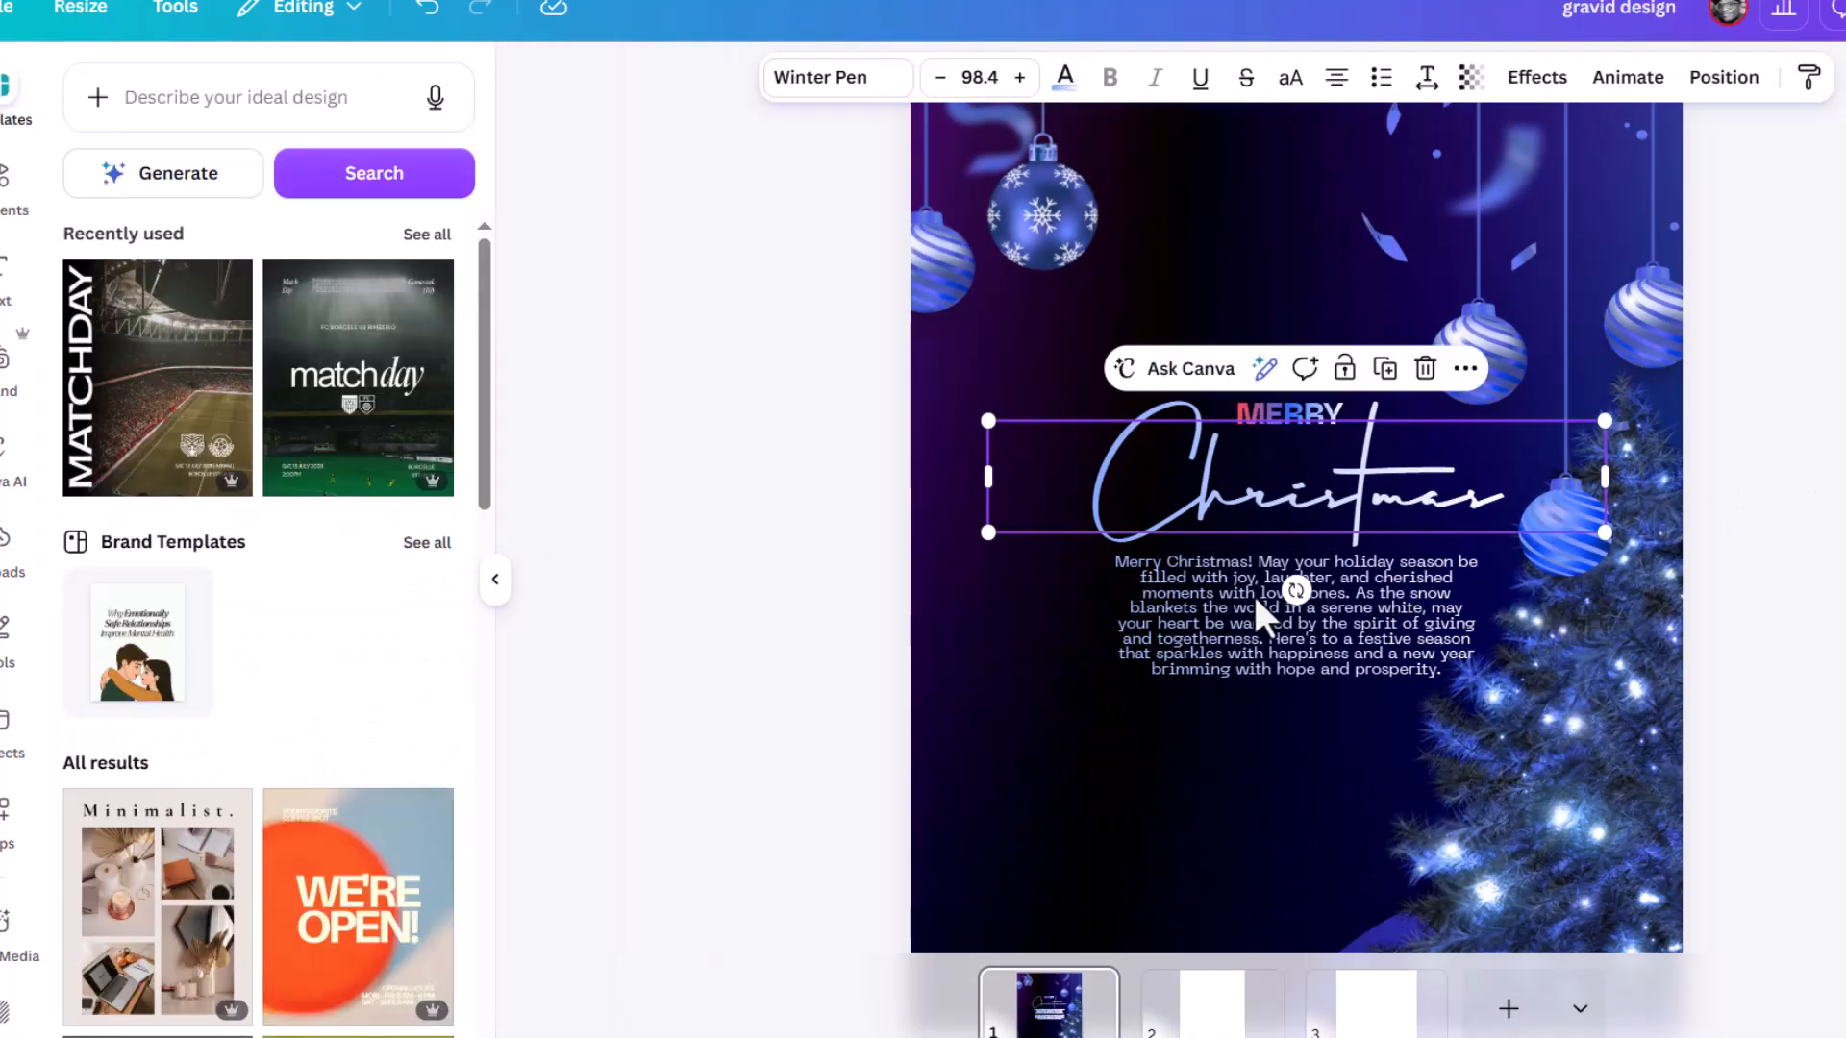
# Duplicate the greeting paragraph near the bottom of the page and replace the copy's text with "gavid design"
pyautogui.click(1219, 608)
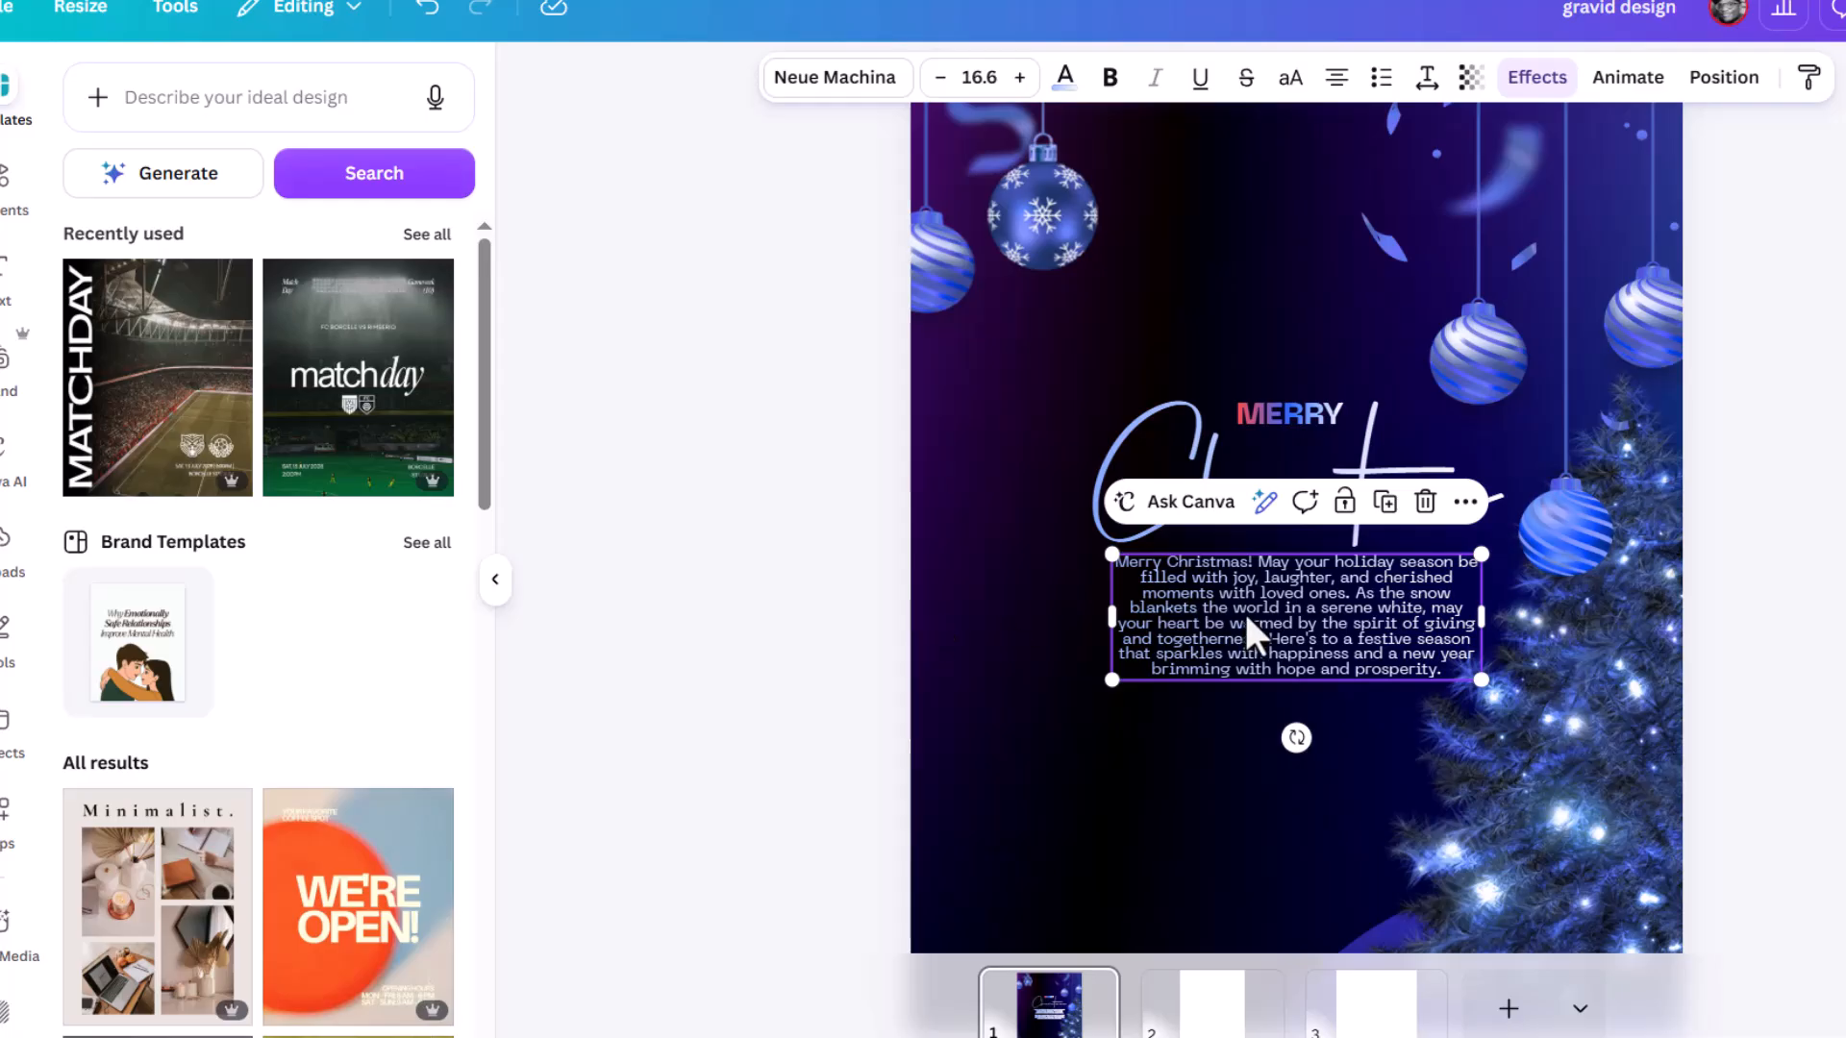
pyautogui.moveTo(1244, 606); pyautogui.dragTo(1253, 876)
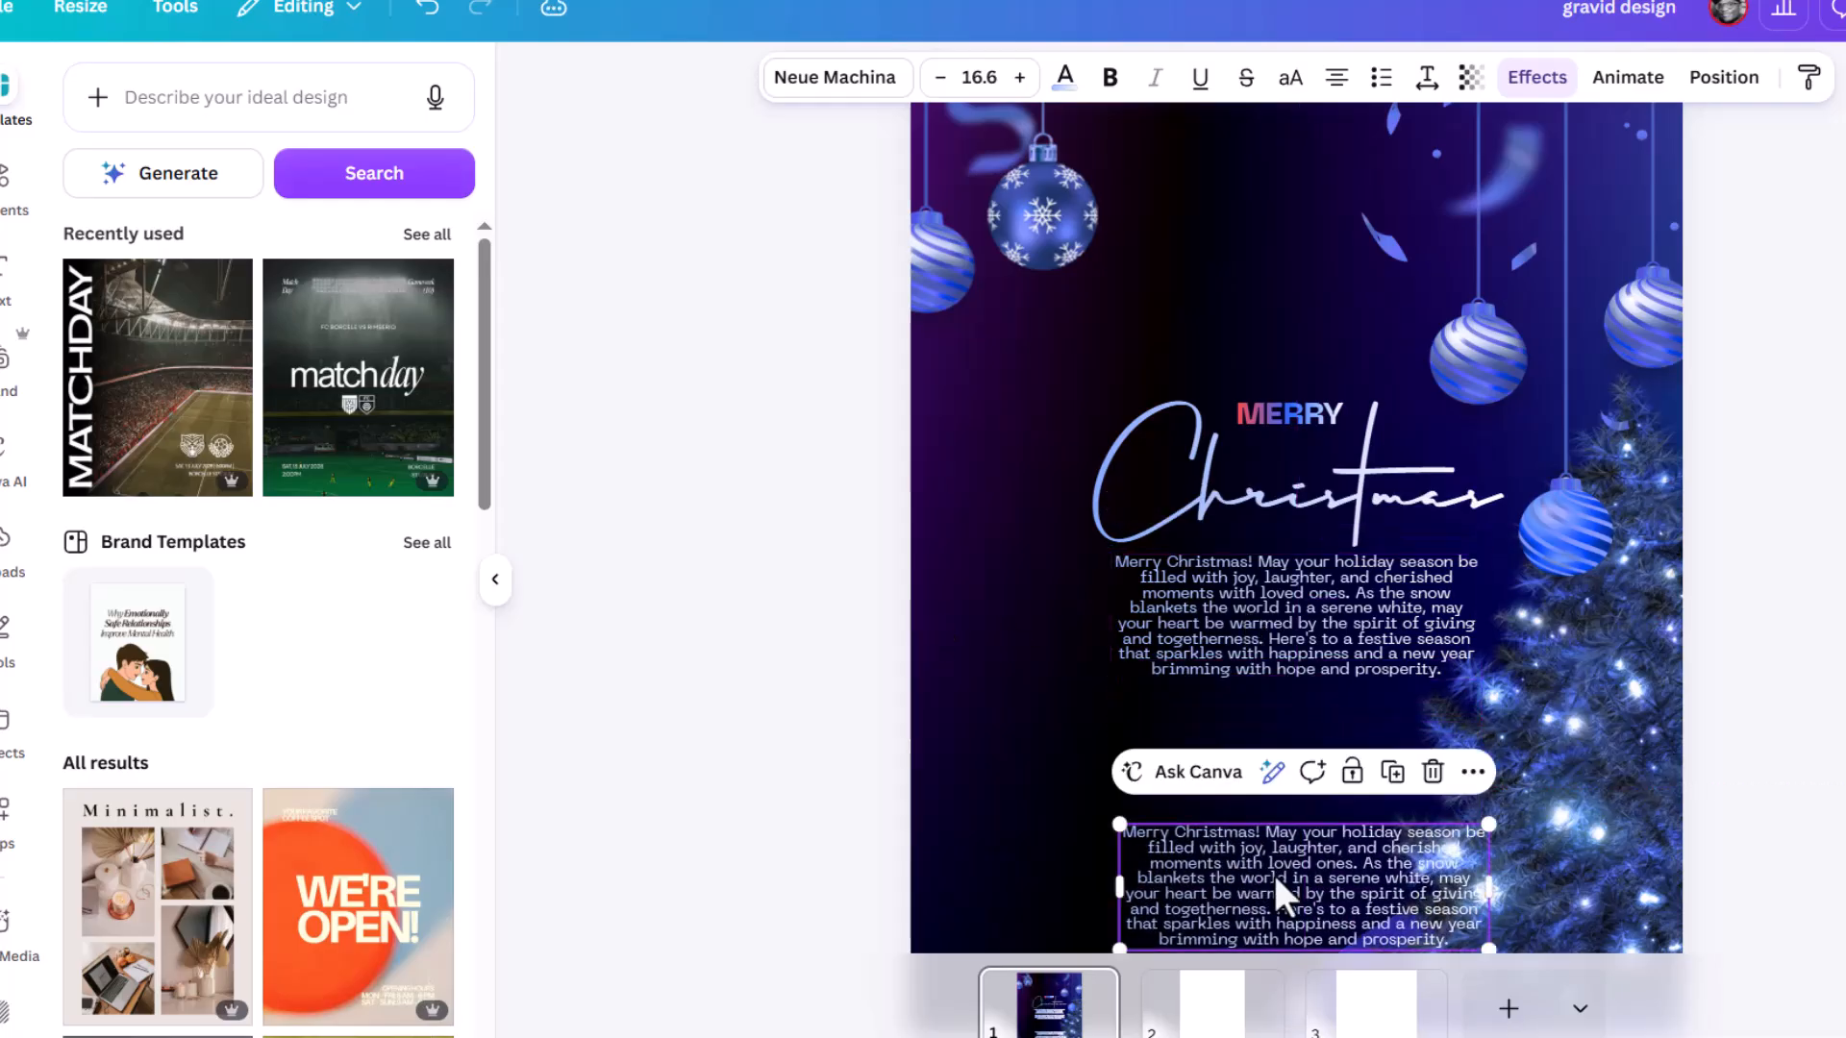
pyautogui.doubleClick(1276, 877)
pyautogui.write('gavid design')
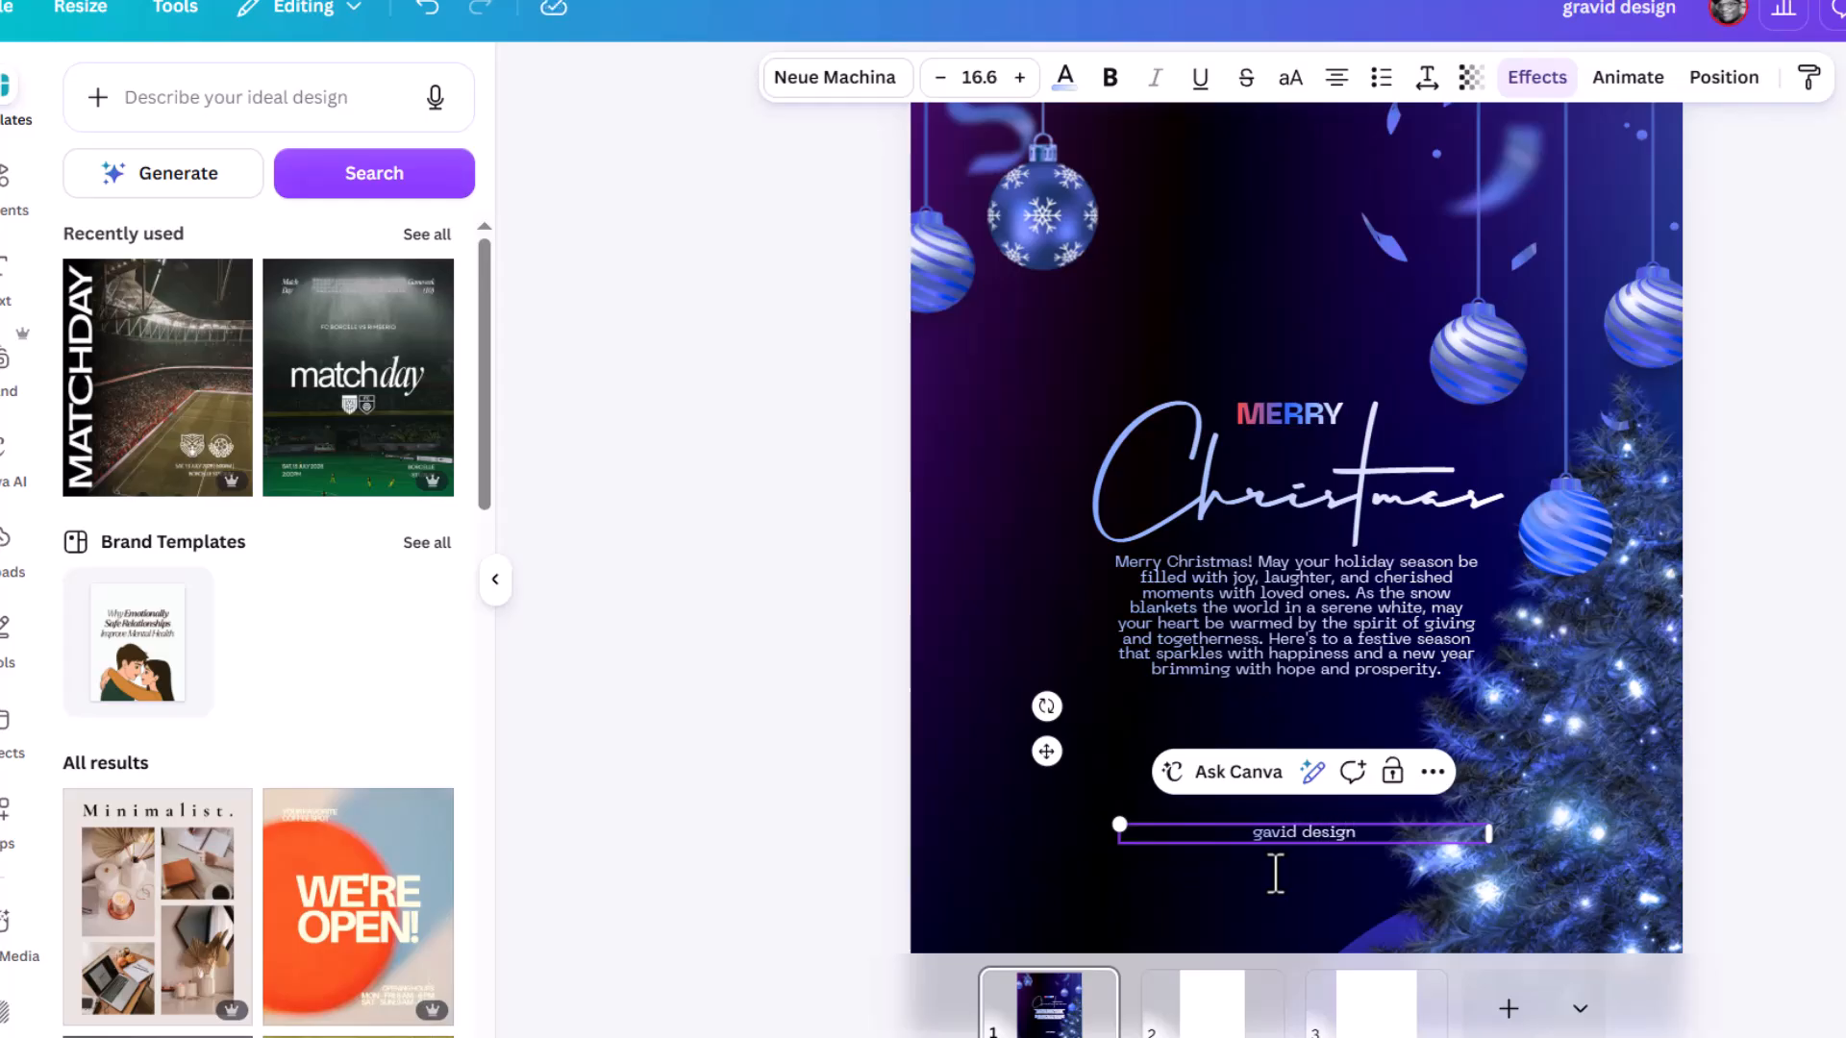
# Set the letter spacing of the "gavid design" text to 800
pyautogui.hotkey('ctrl', 'a')
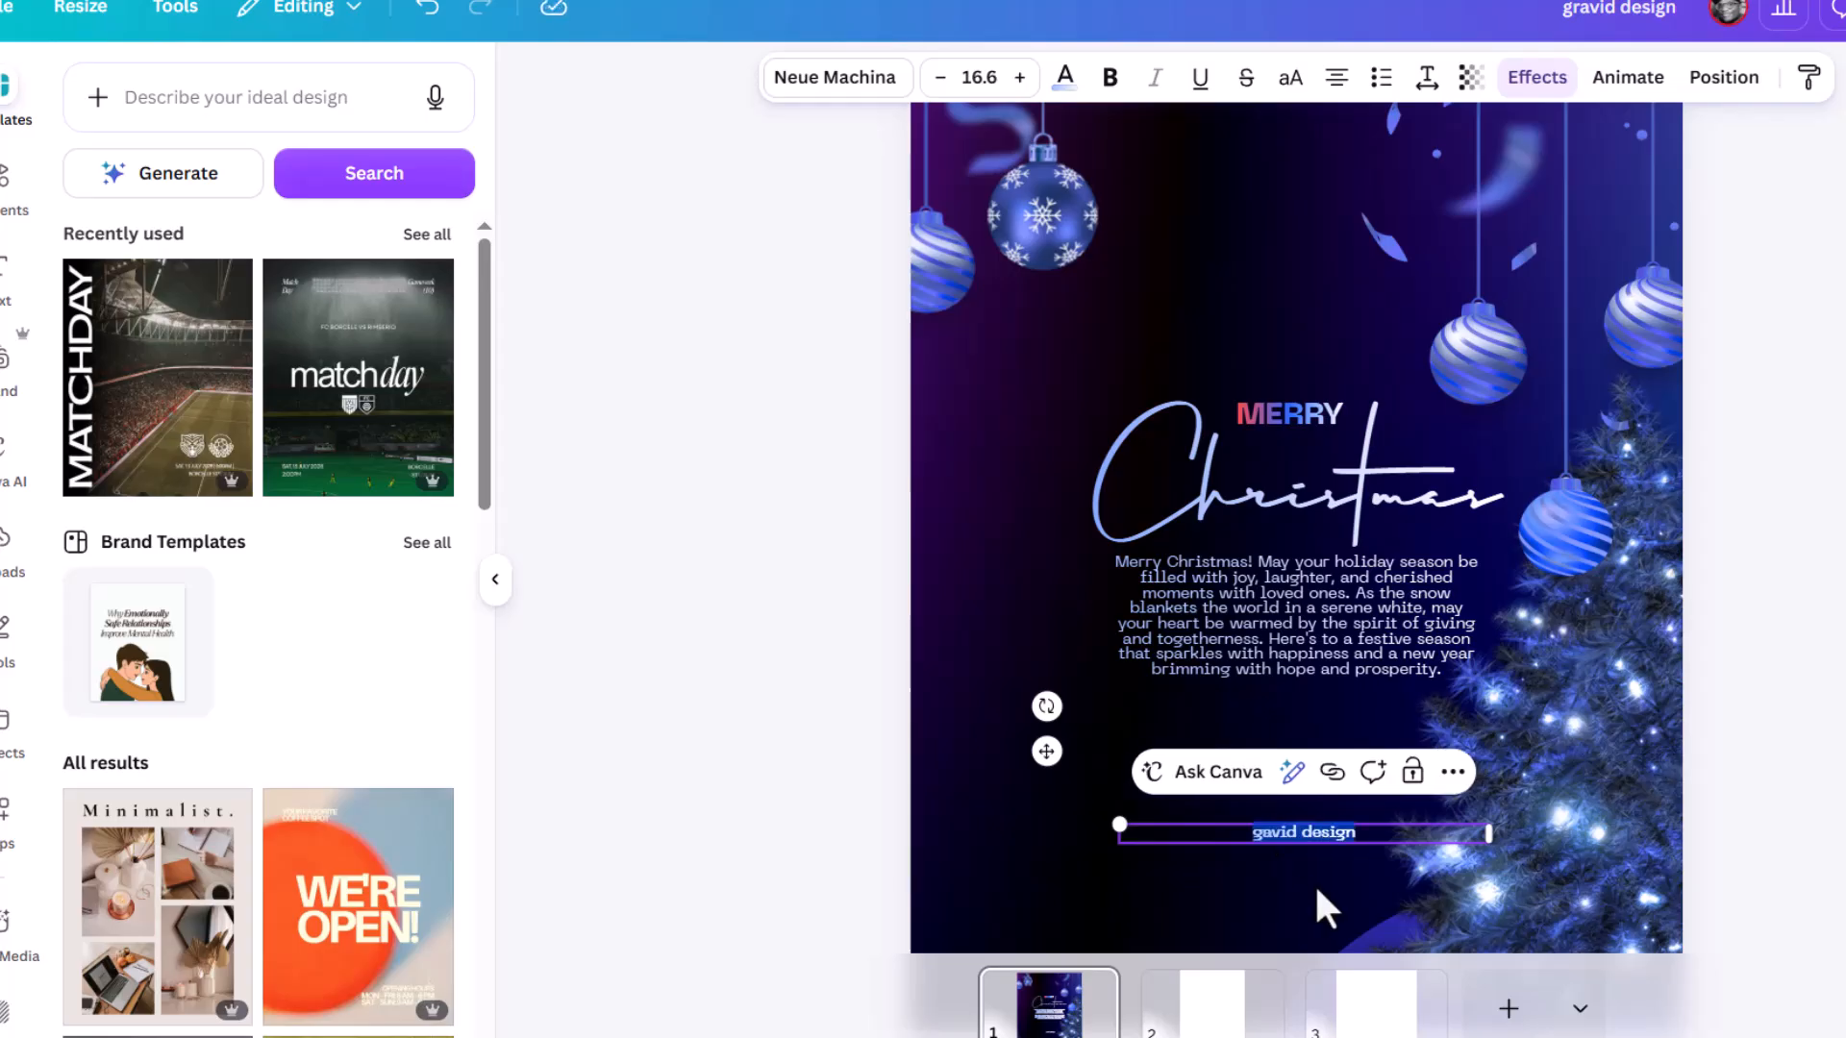
pyautogui.click(1430, 80)
pyautogui.moveTo(1334, 180); pyautogui.dragTo(1496, 188)
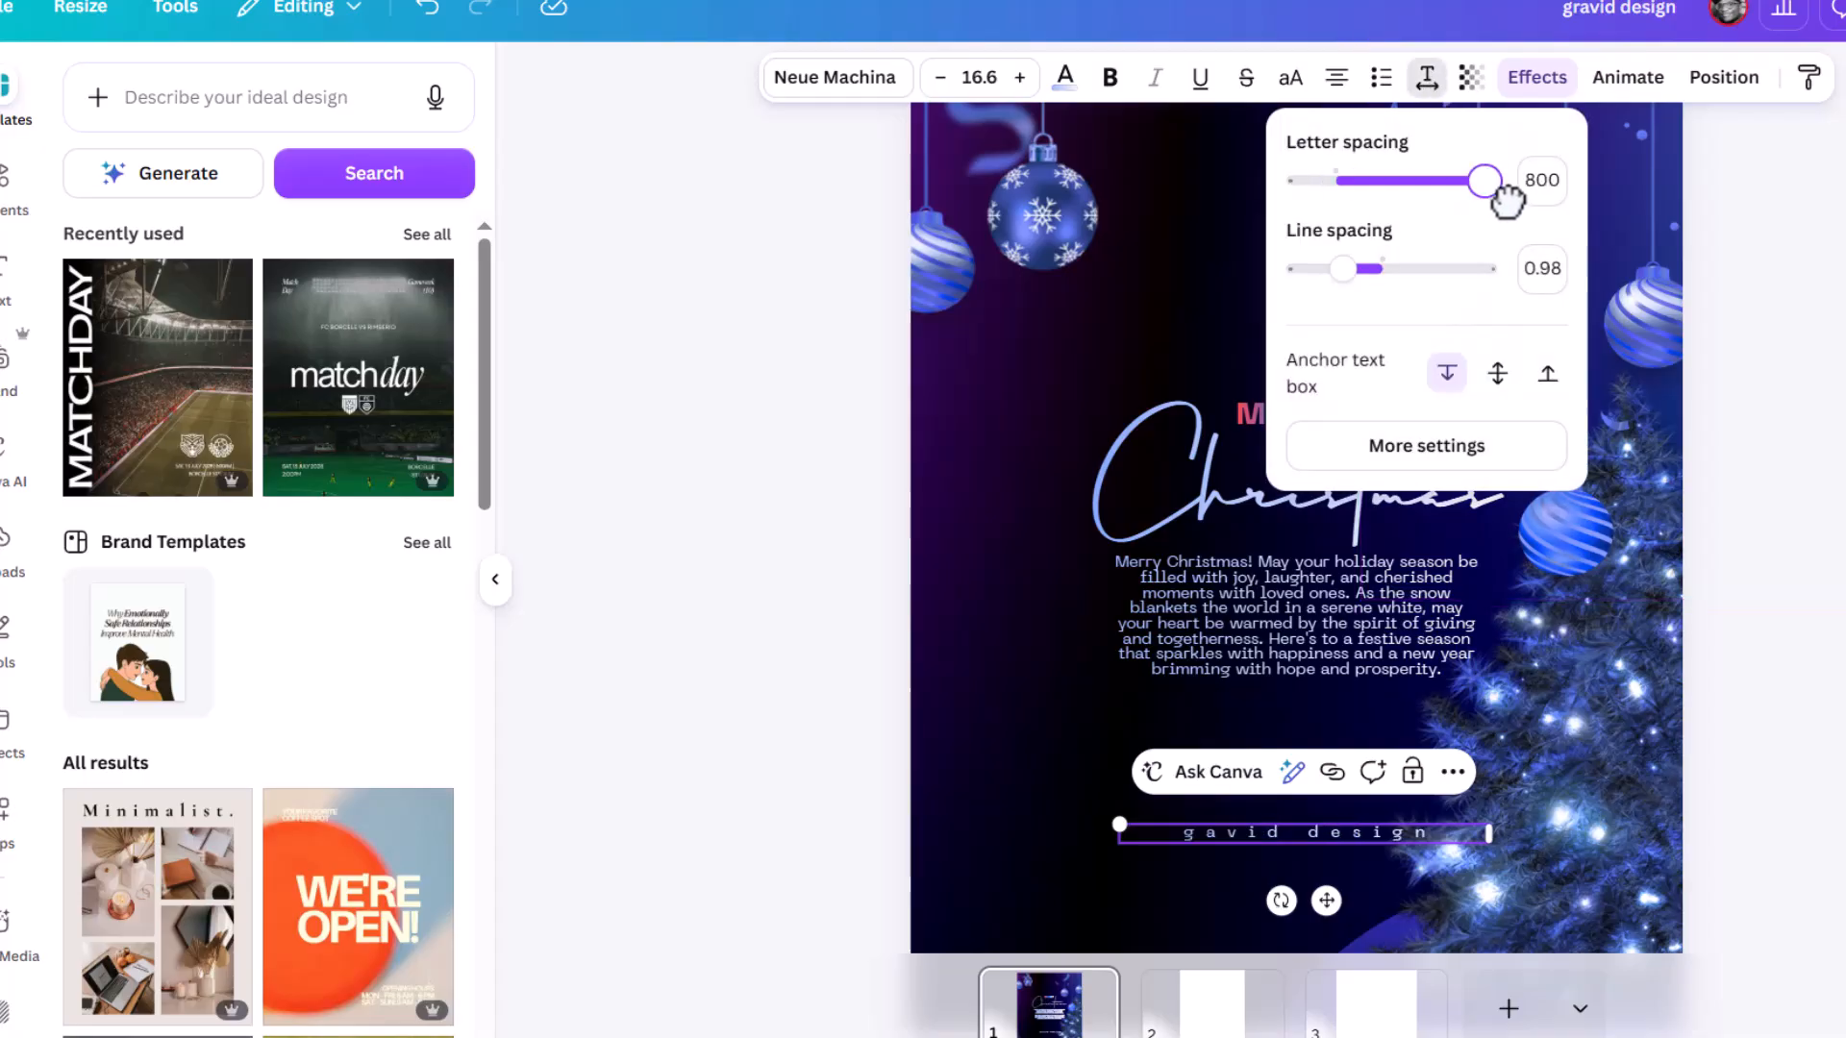
# Make the "gavid design" text uppercase and reduce its size to 9.6
pyautogui.click(1290, 81)
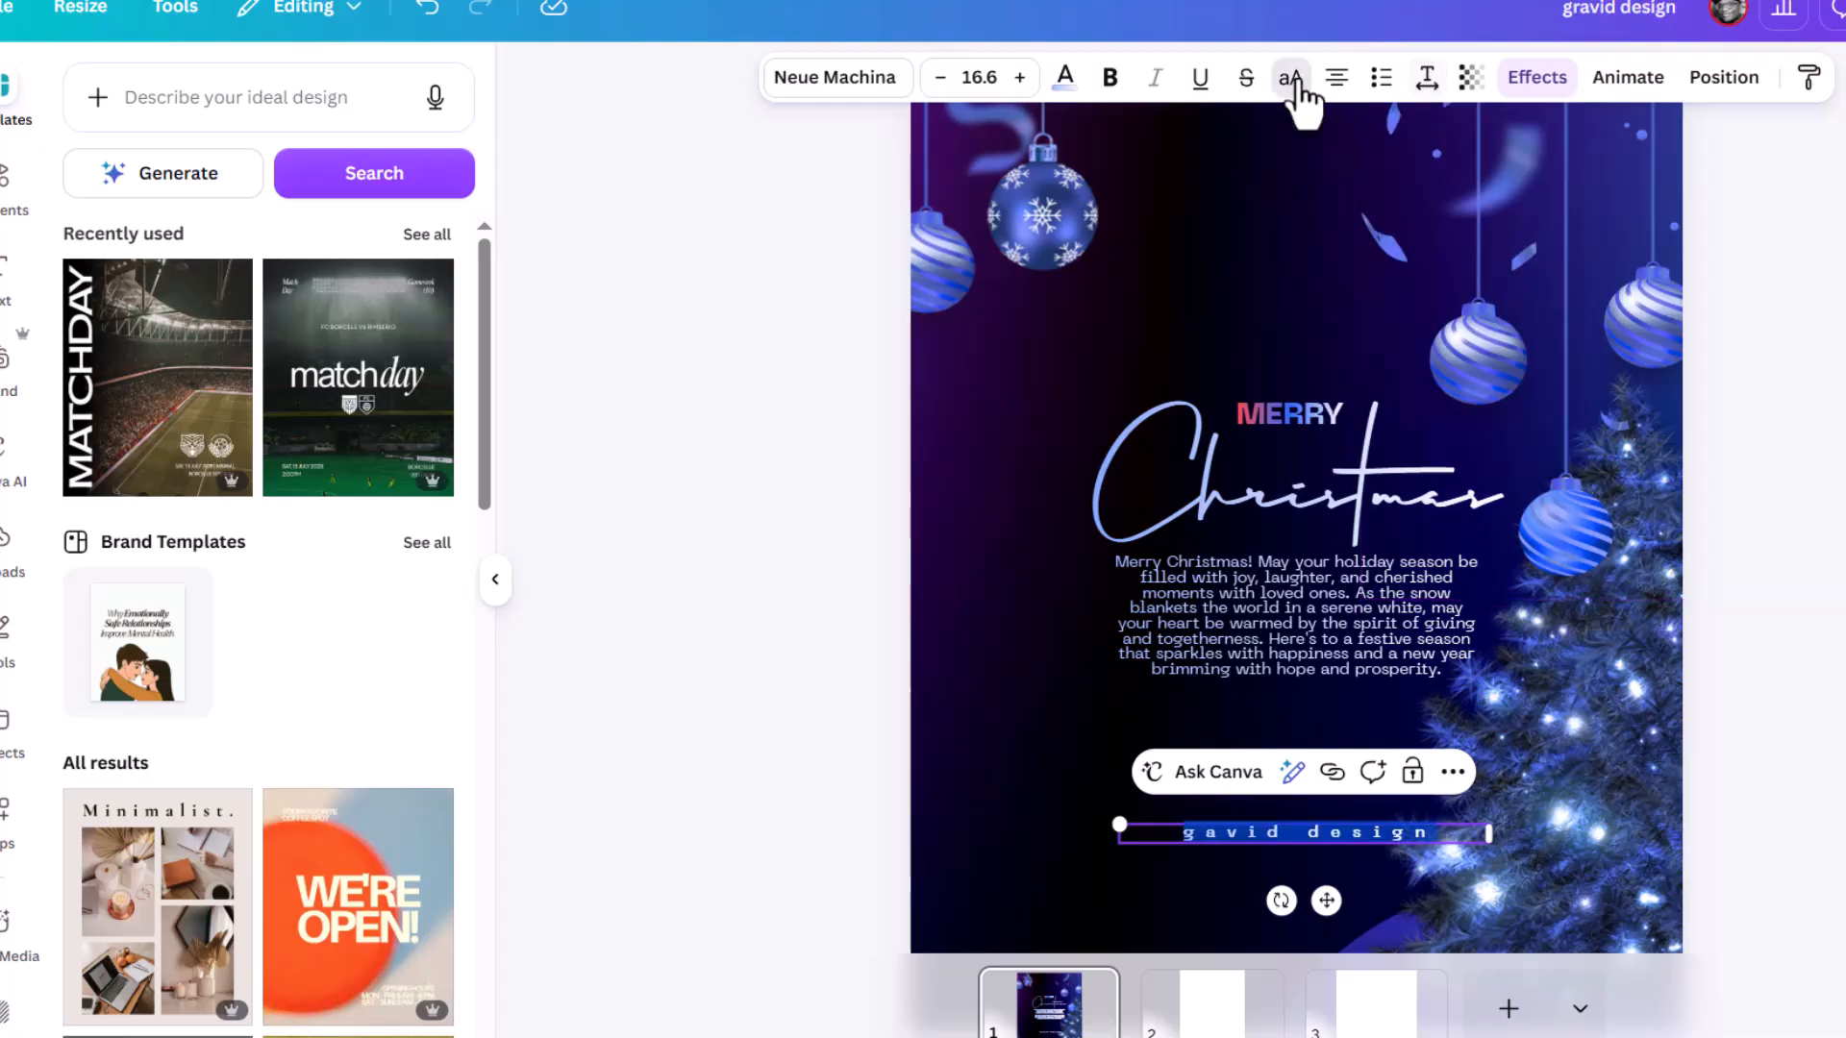
pyautogui.click(941, 79)
pyautogui.click(941, 79)
pyautogui.click(941, 79)
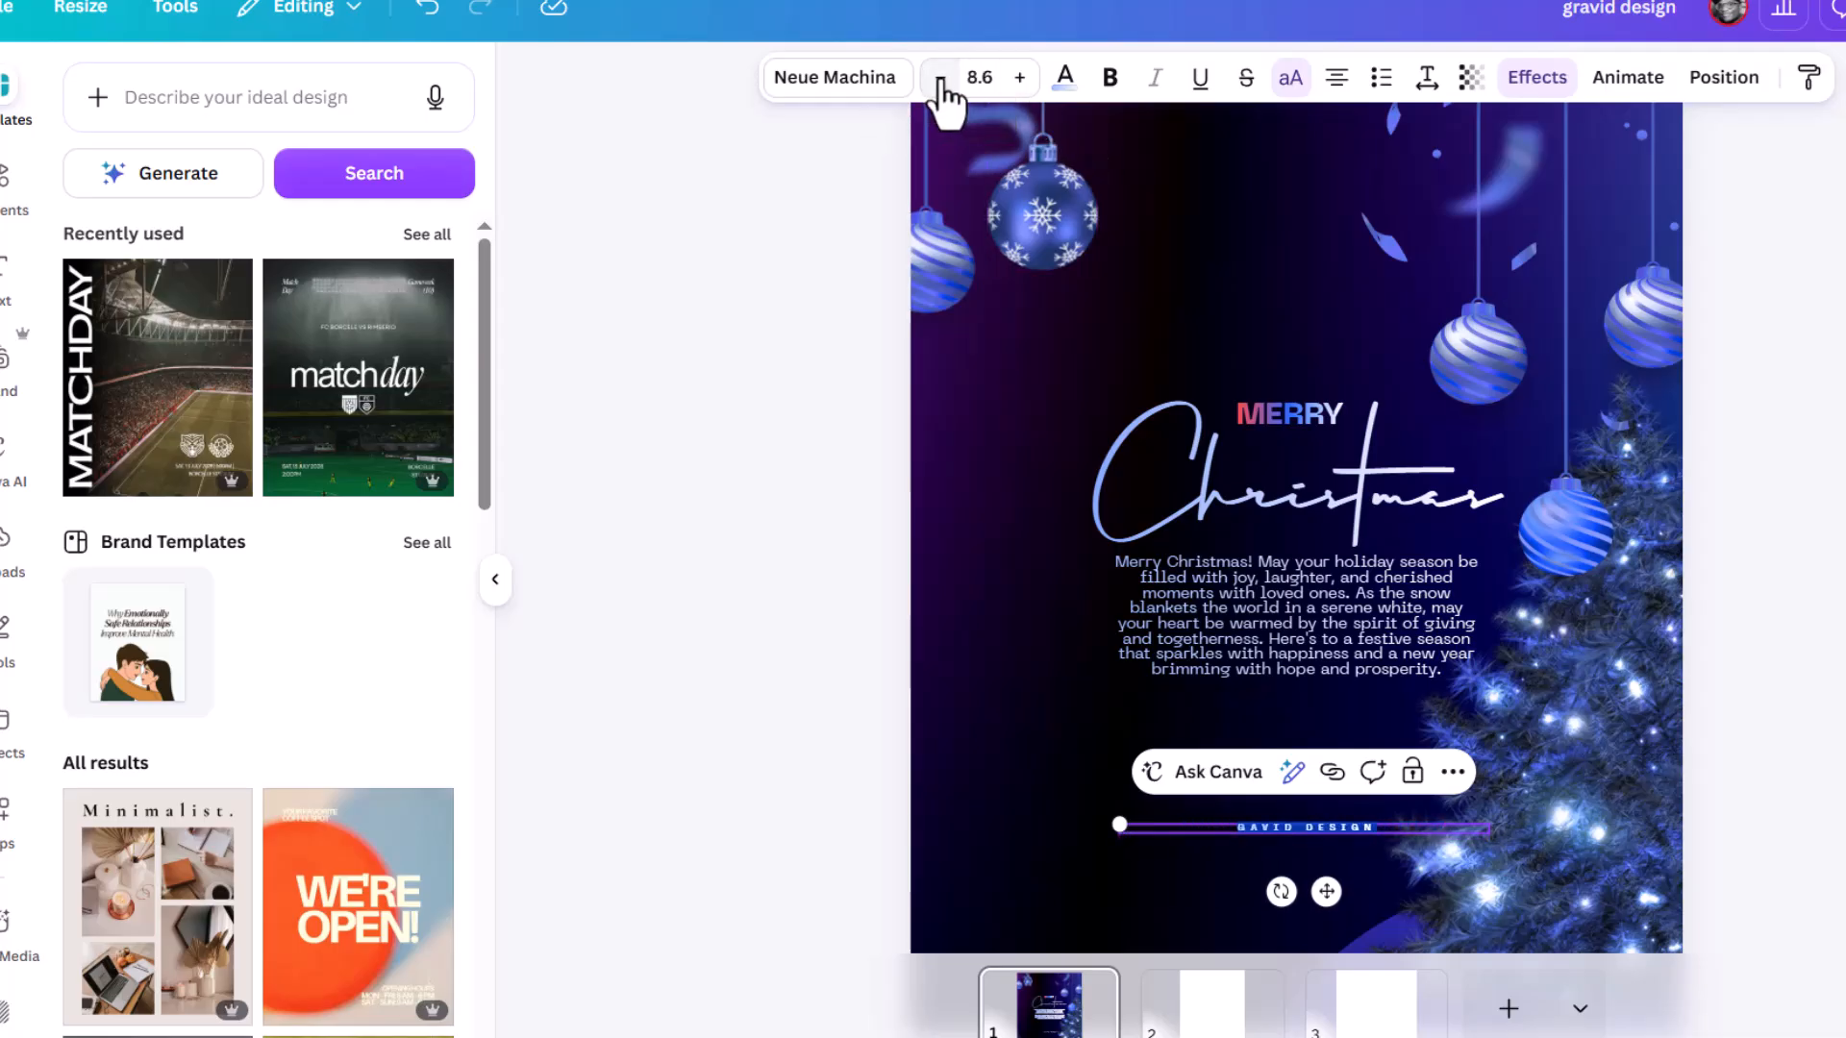
pyautogui.click(1020, 79)
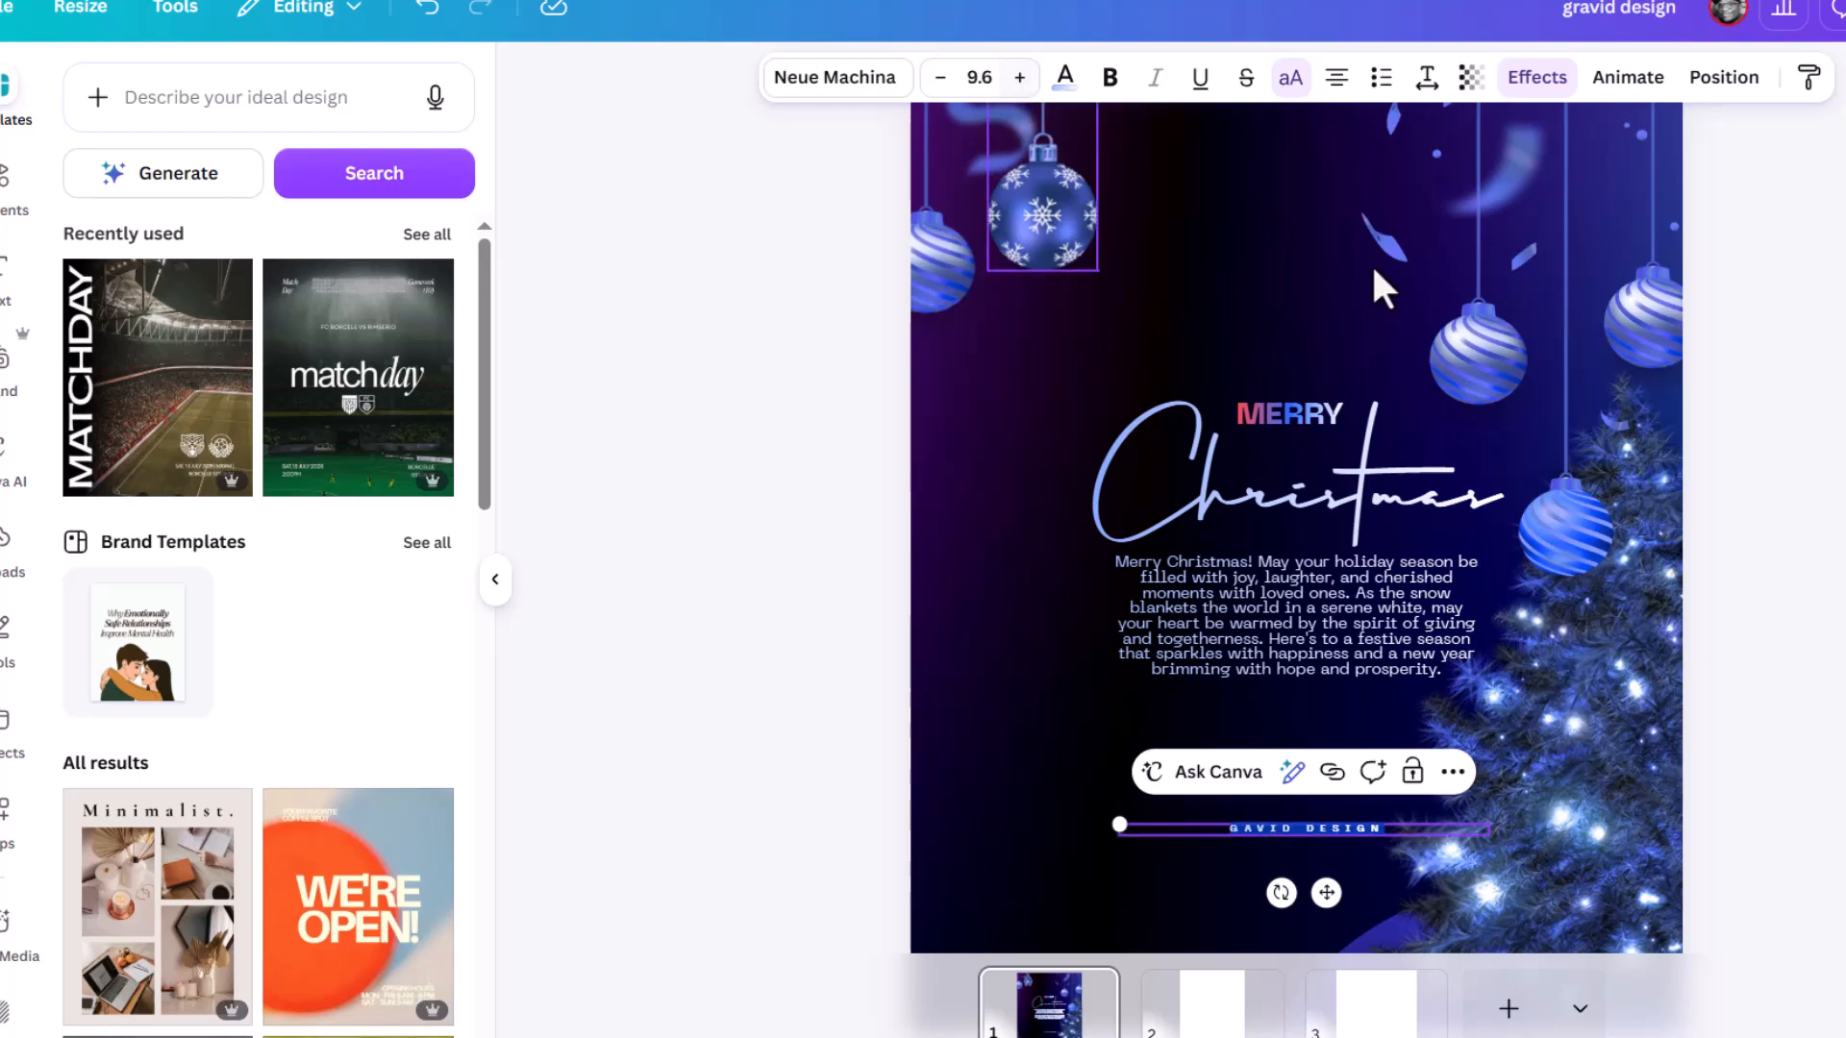
pyautogui.click(1778, 615)
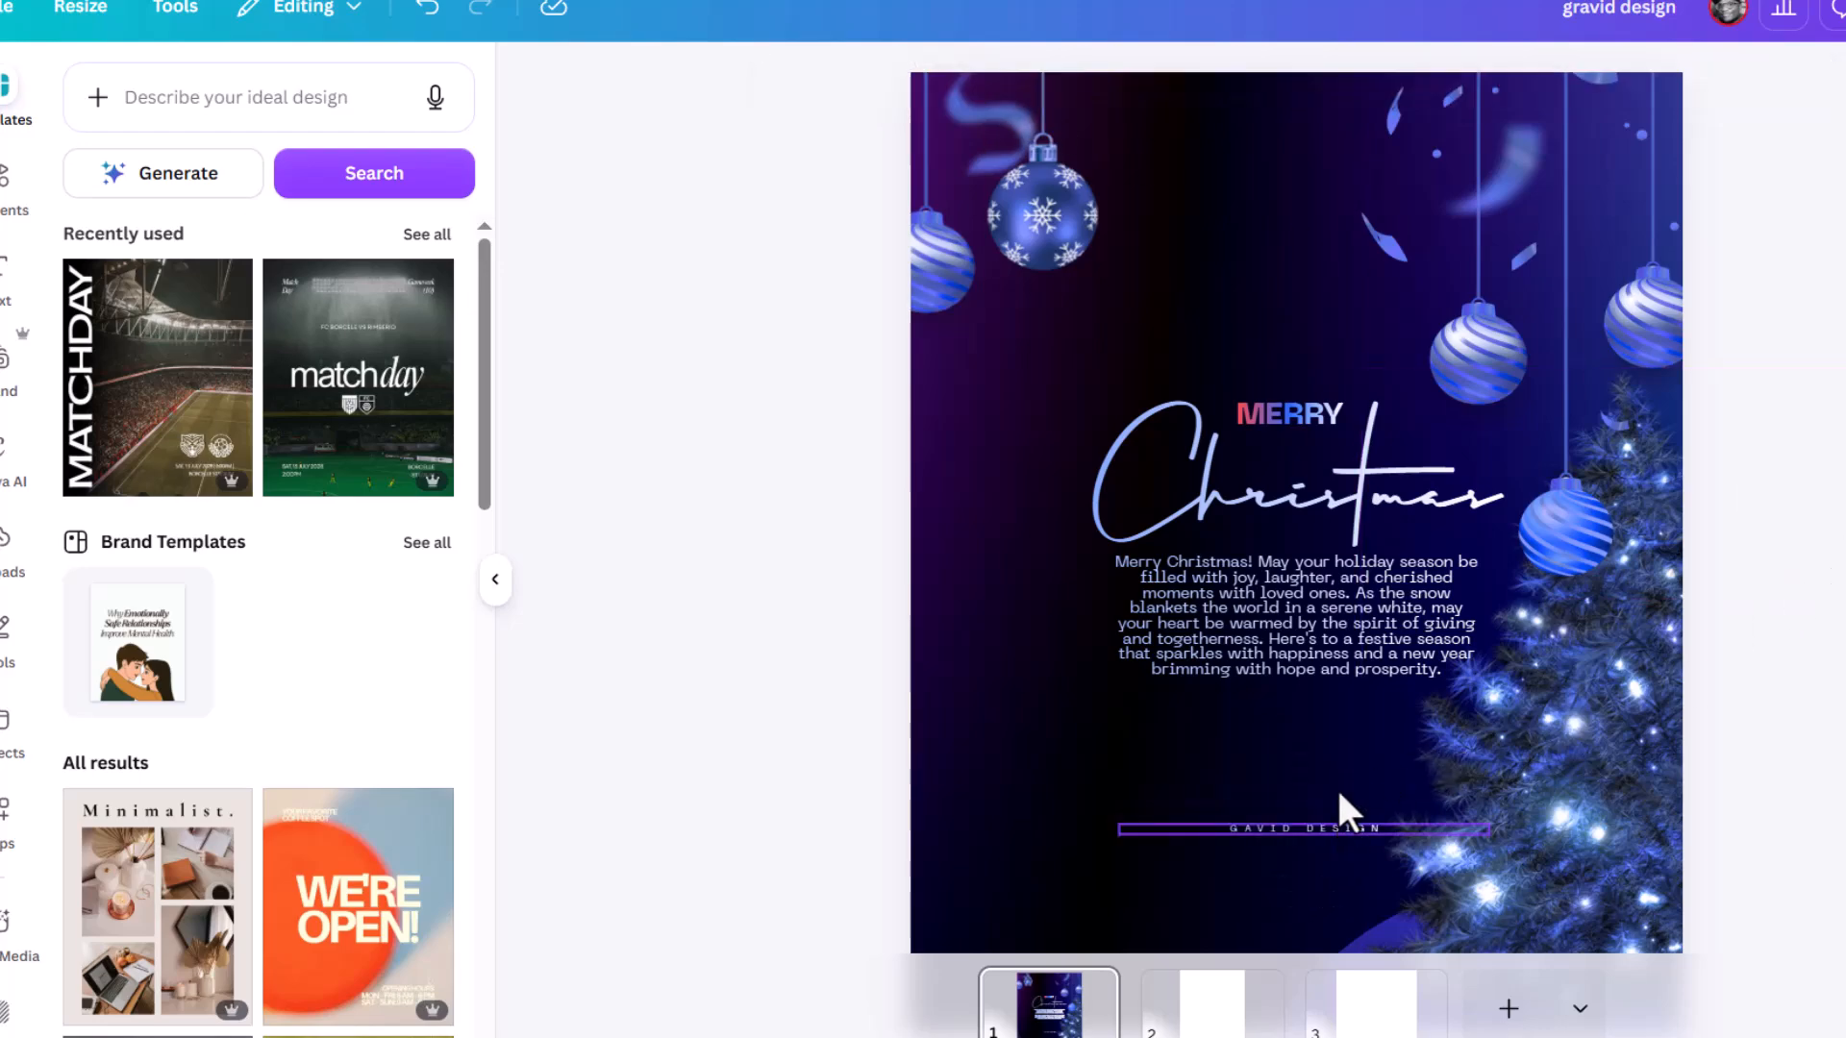
# Open the blank page 2 of the design
pyautogui.scroll(-3, 1344, 592)
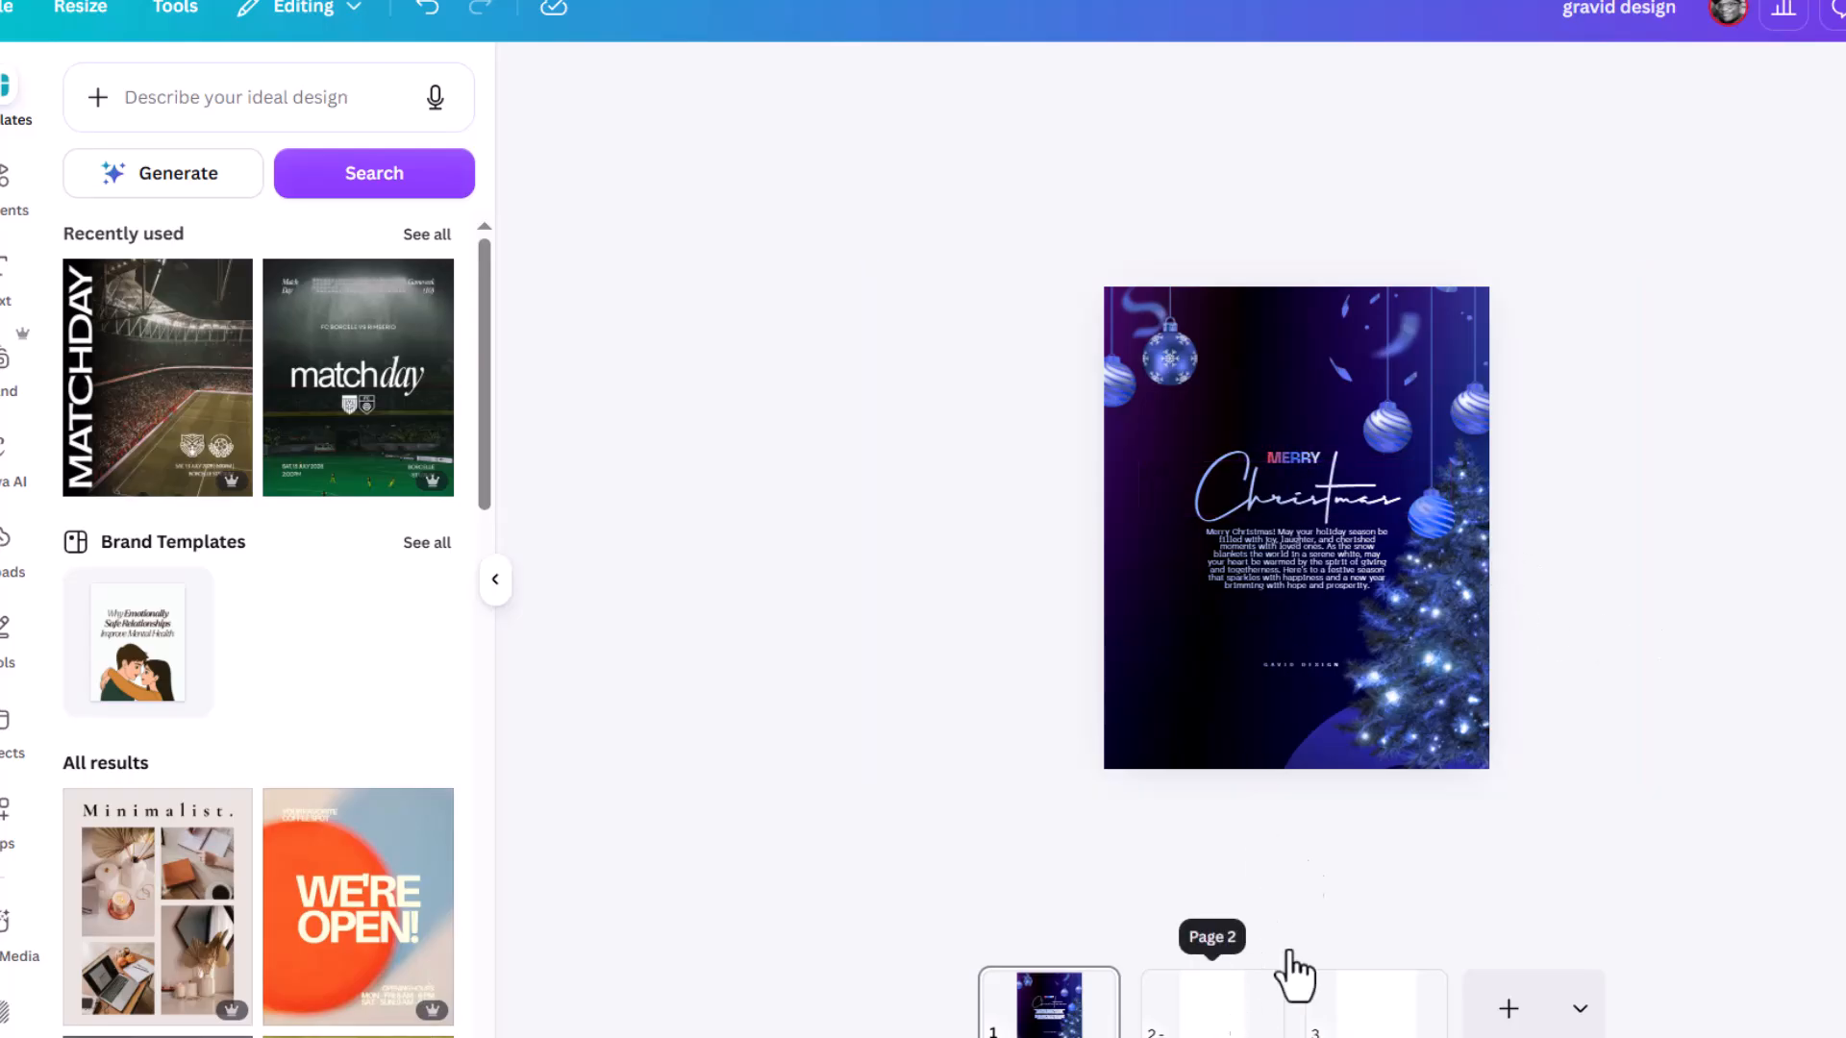
pyautogui.click(1265, 625)
pyautogui.click(1209, 999)
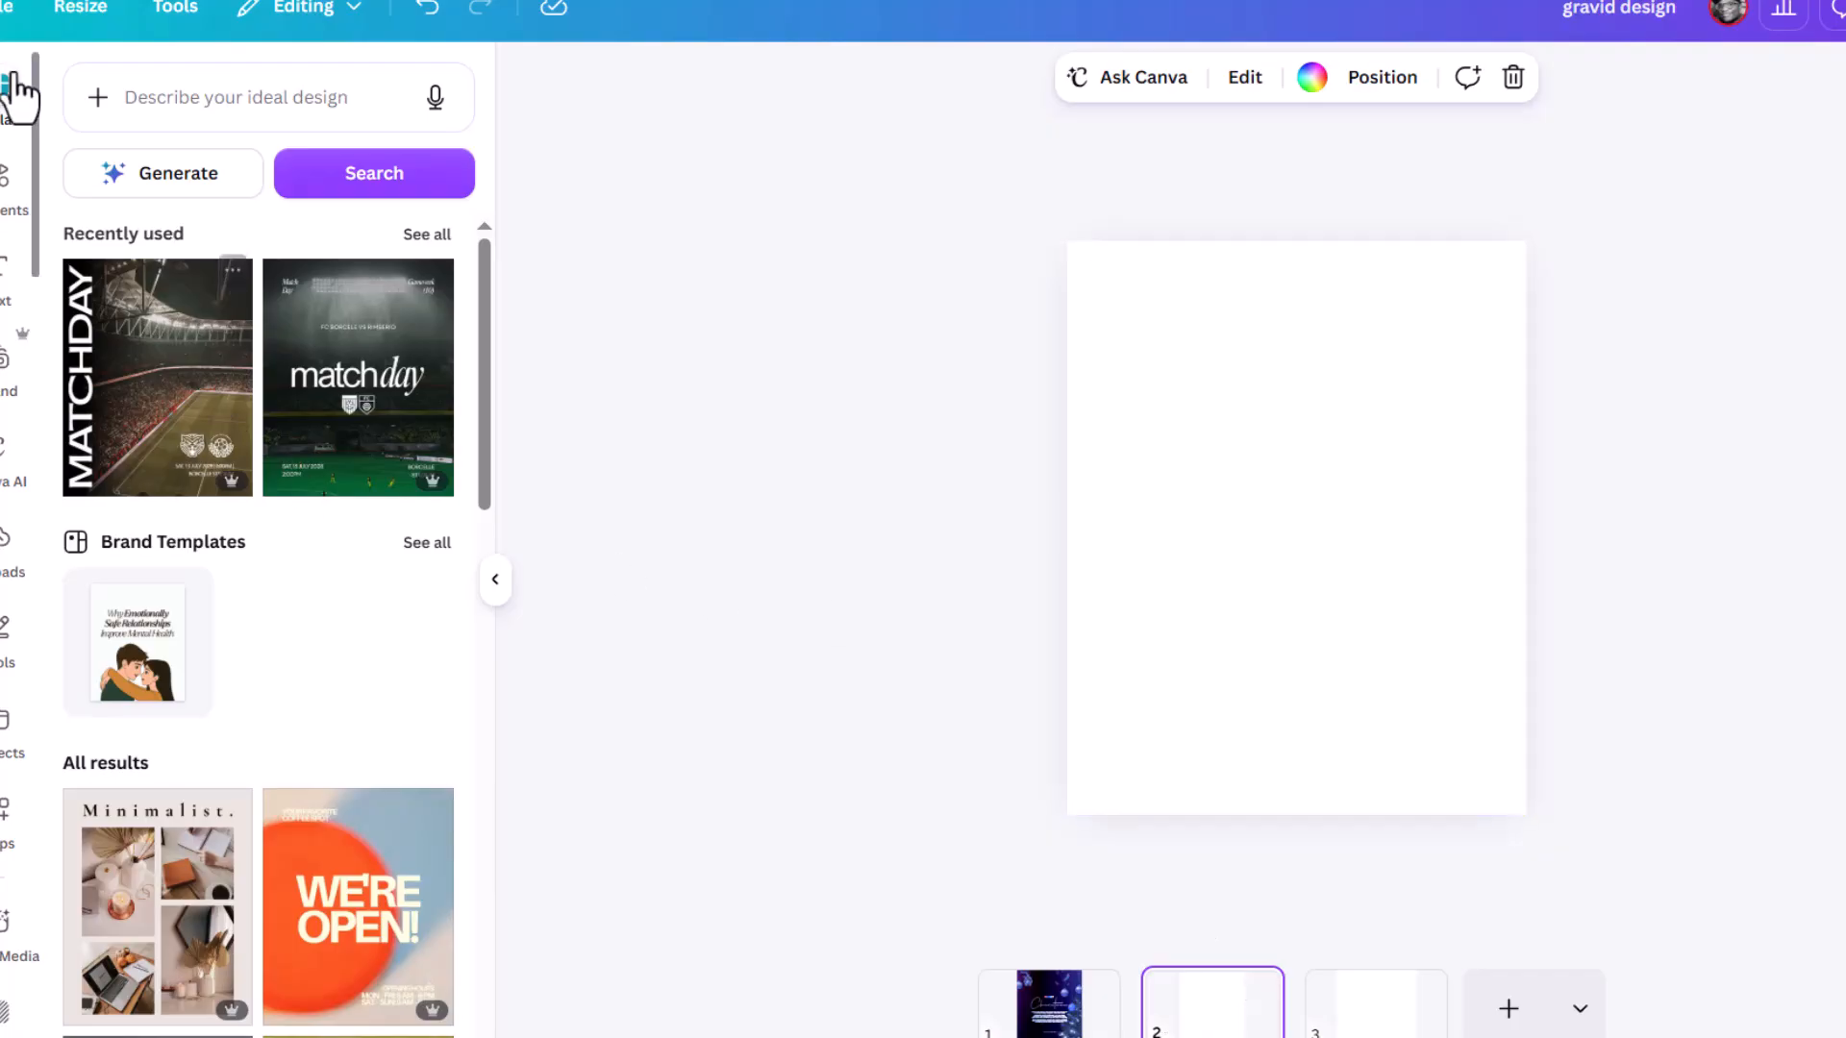
# Search the elements for "christmas tree" photos and add the green tree with glowing lights to page 2
pyautogui.click(3, 187)
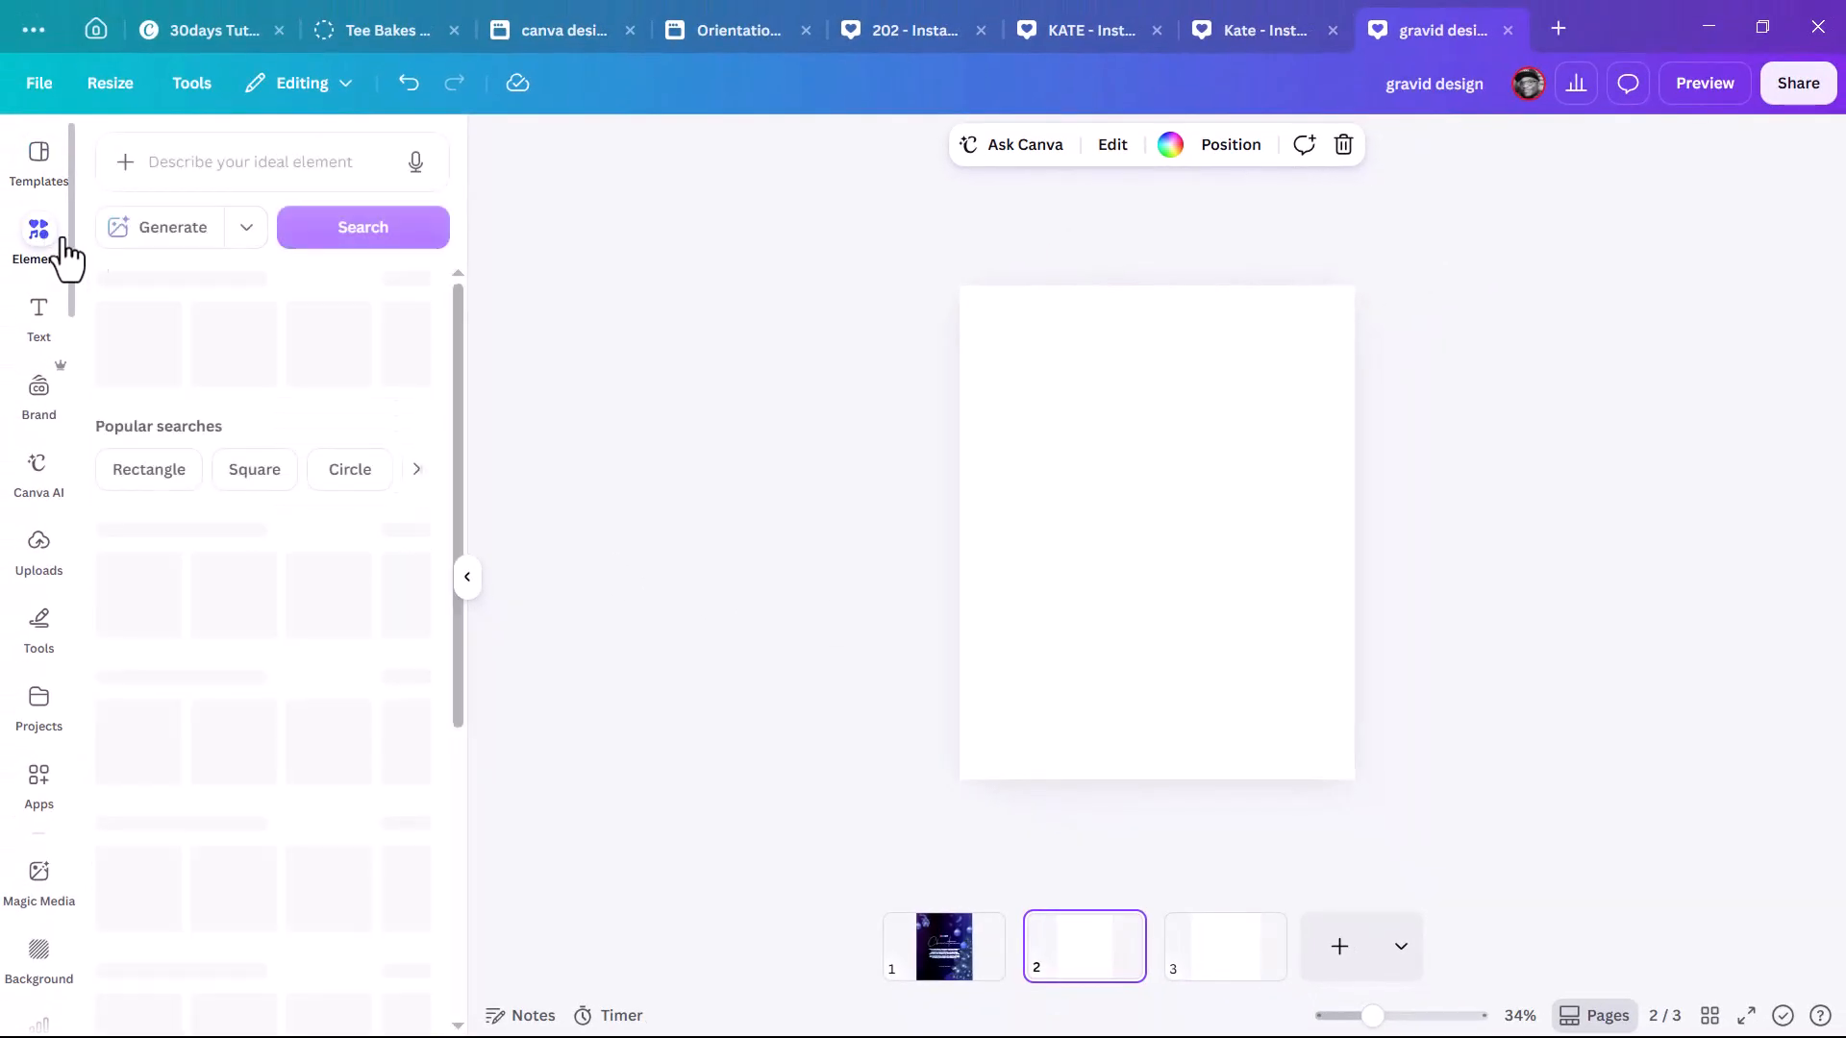
pyautogui.click(196, 171)
pyautogui.write('christmas tree')
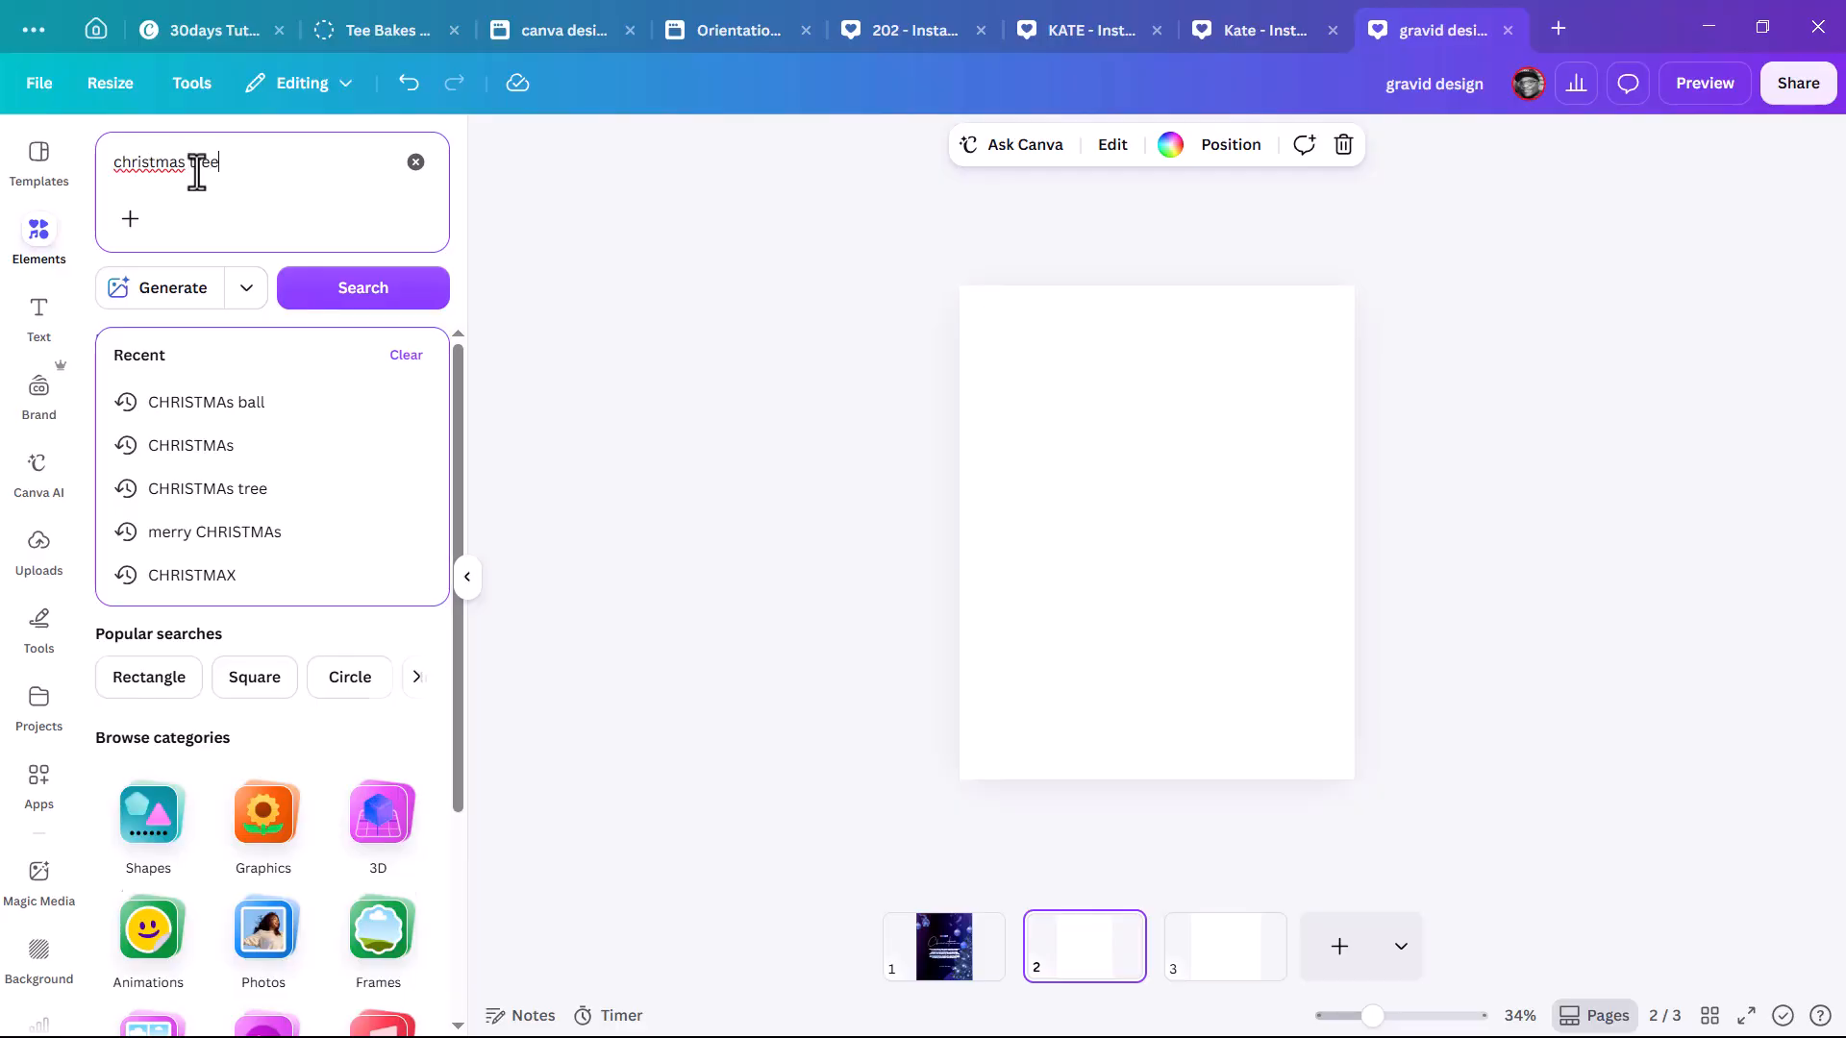
pyautogui.press('Return')
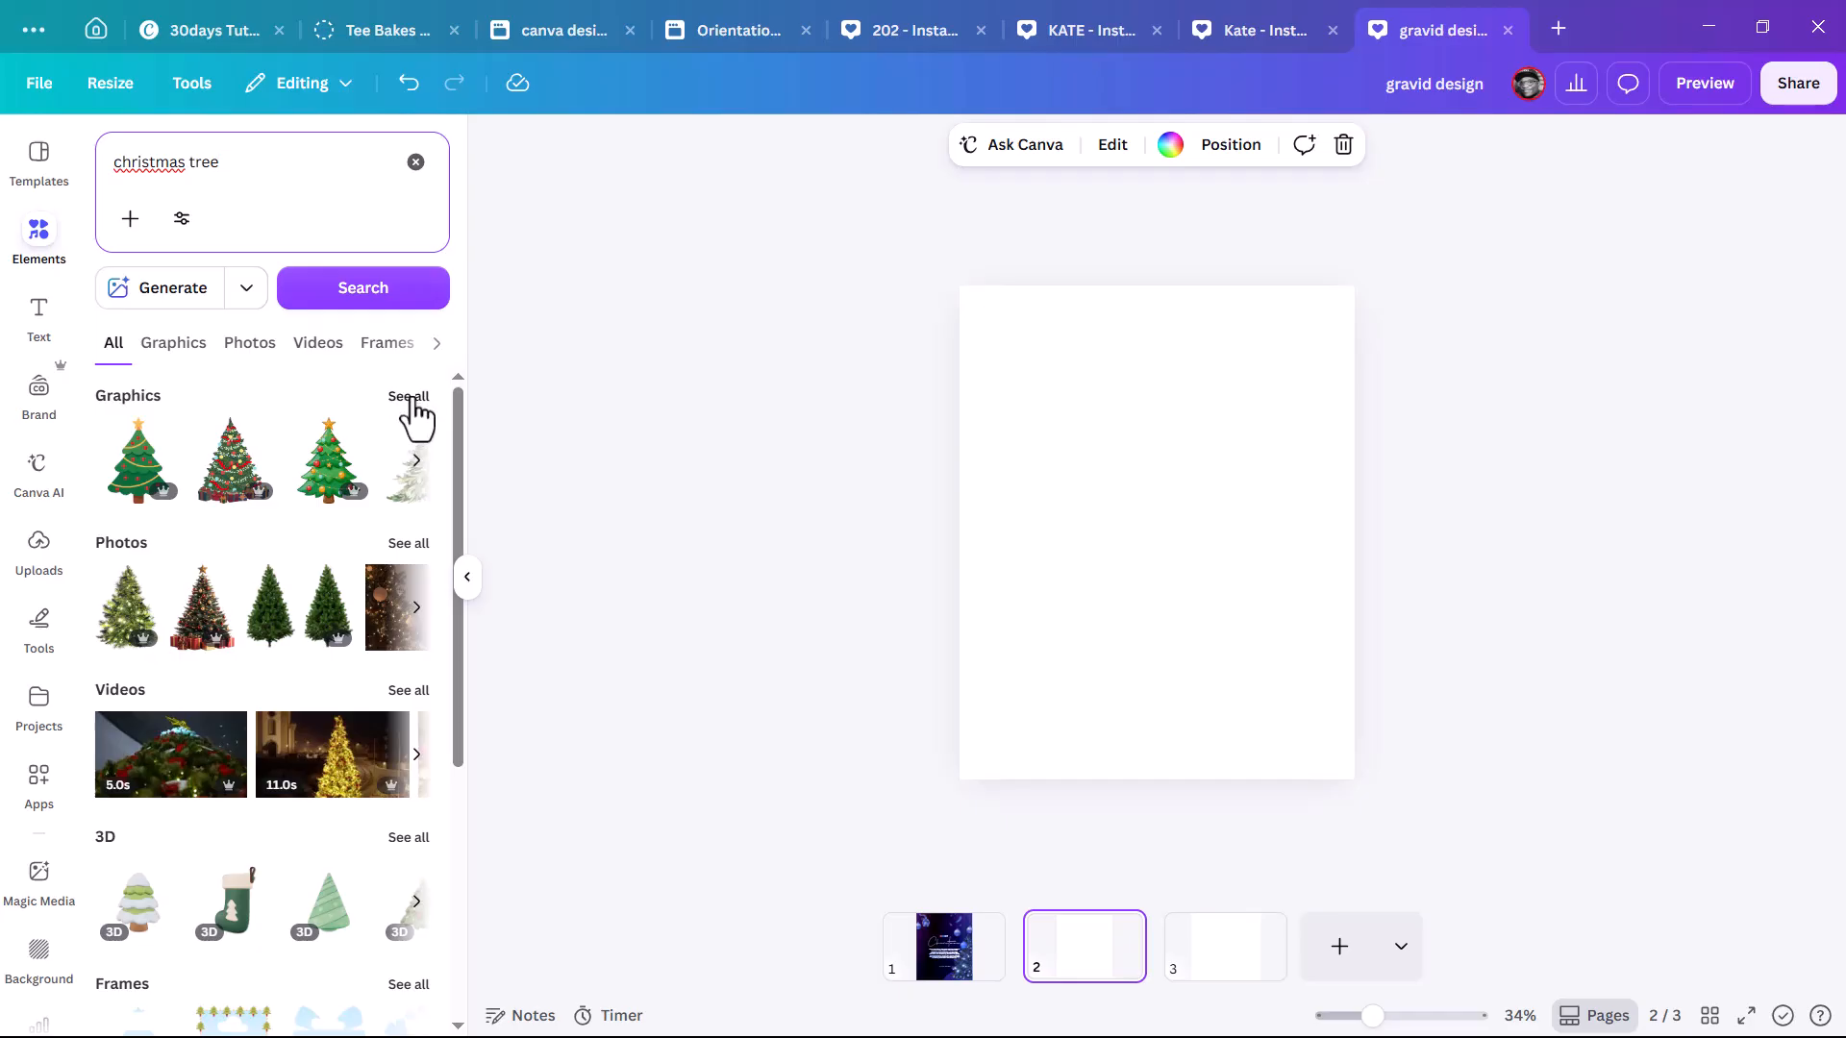
pyautogui.click(408, 544)
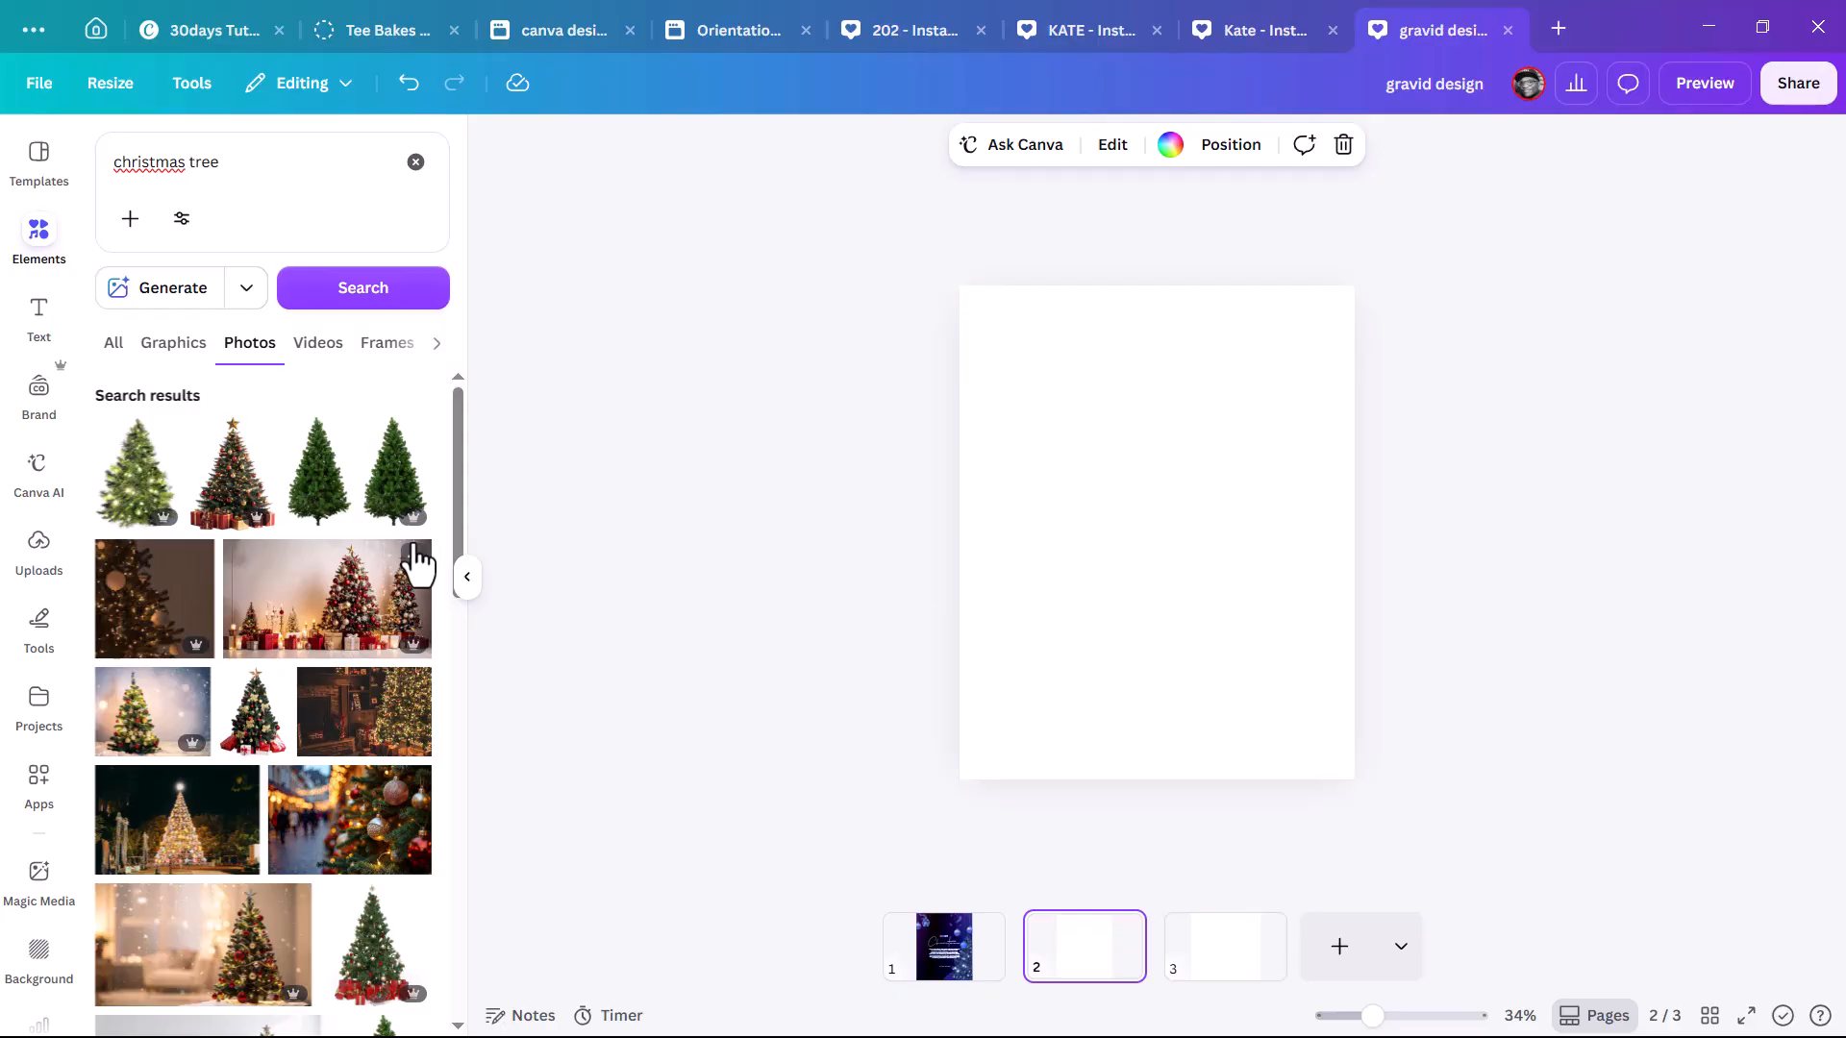
pyautogui.click(139, 495)
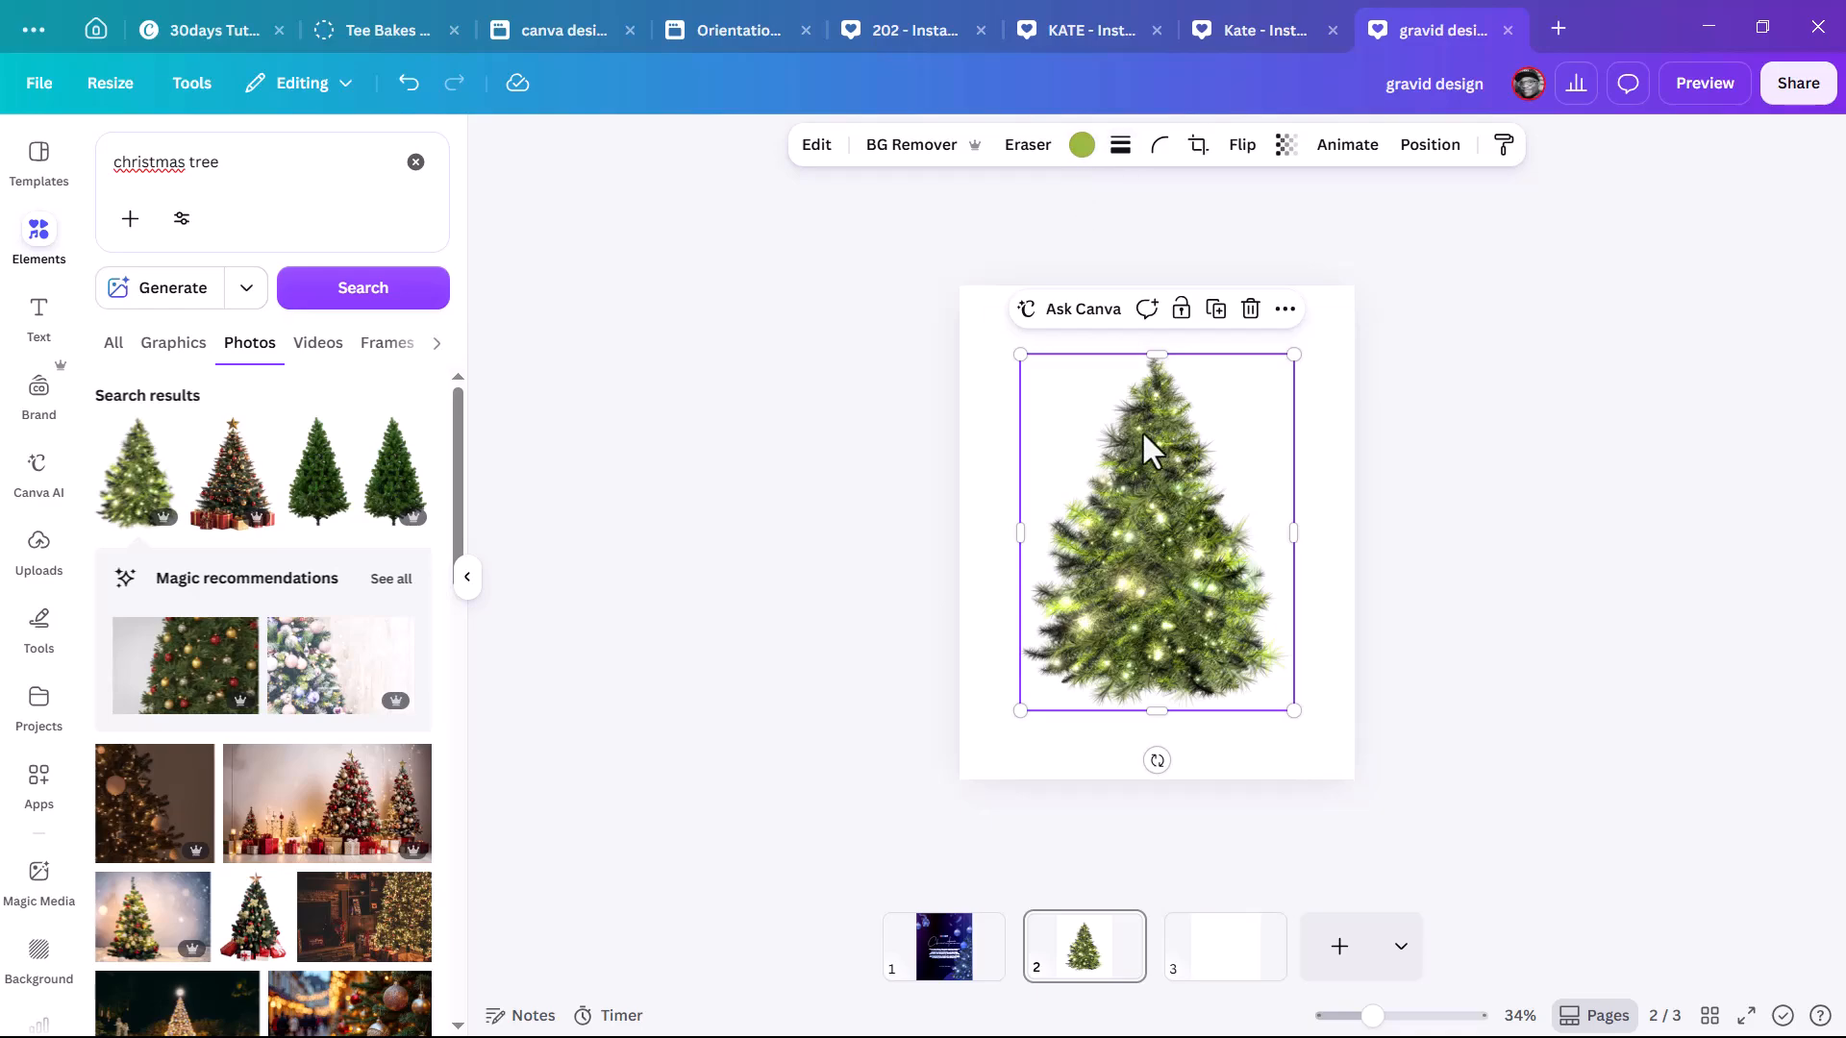
# Recolour the tree photo to vivid blue #3855ff and compare it with the tree on page 1
pyautogui.click(1083, 149)
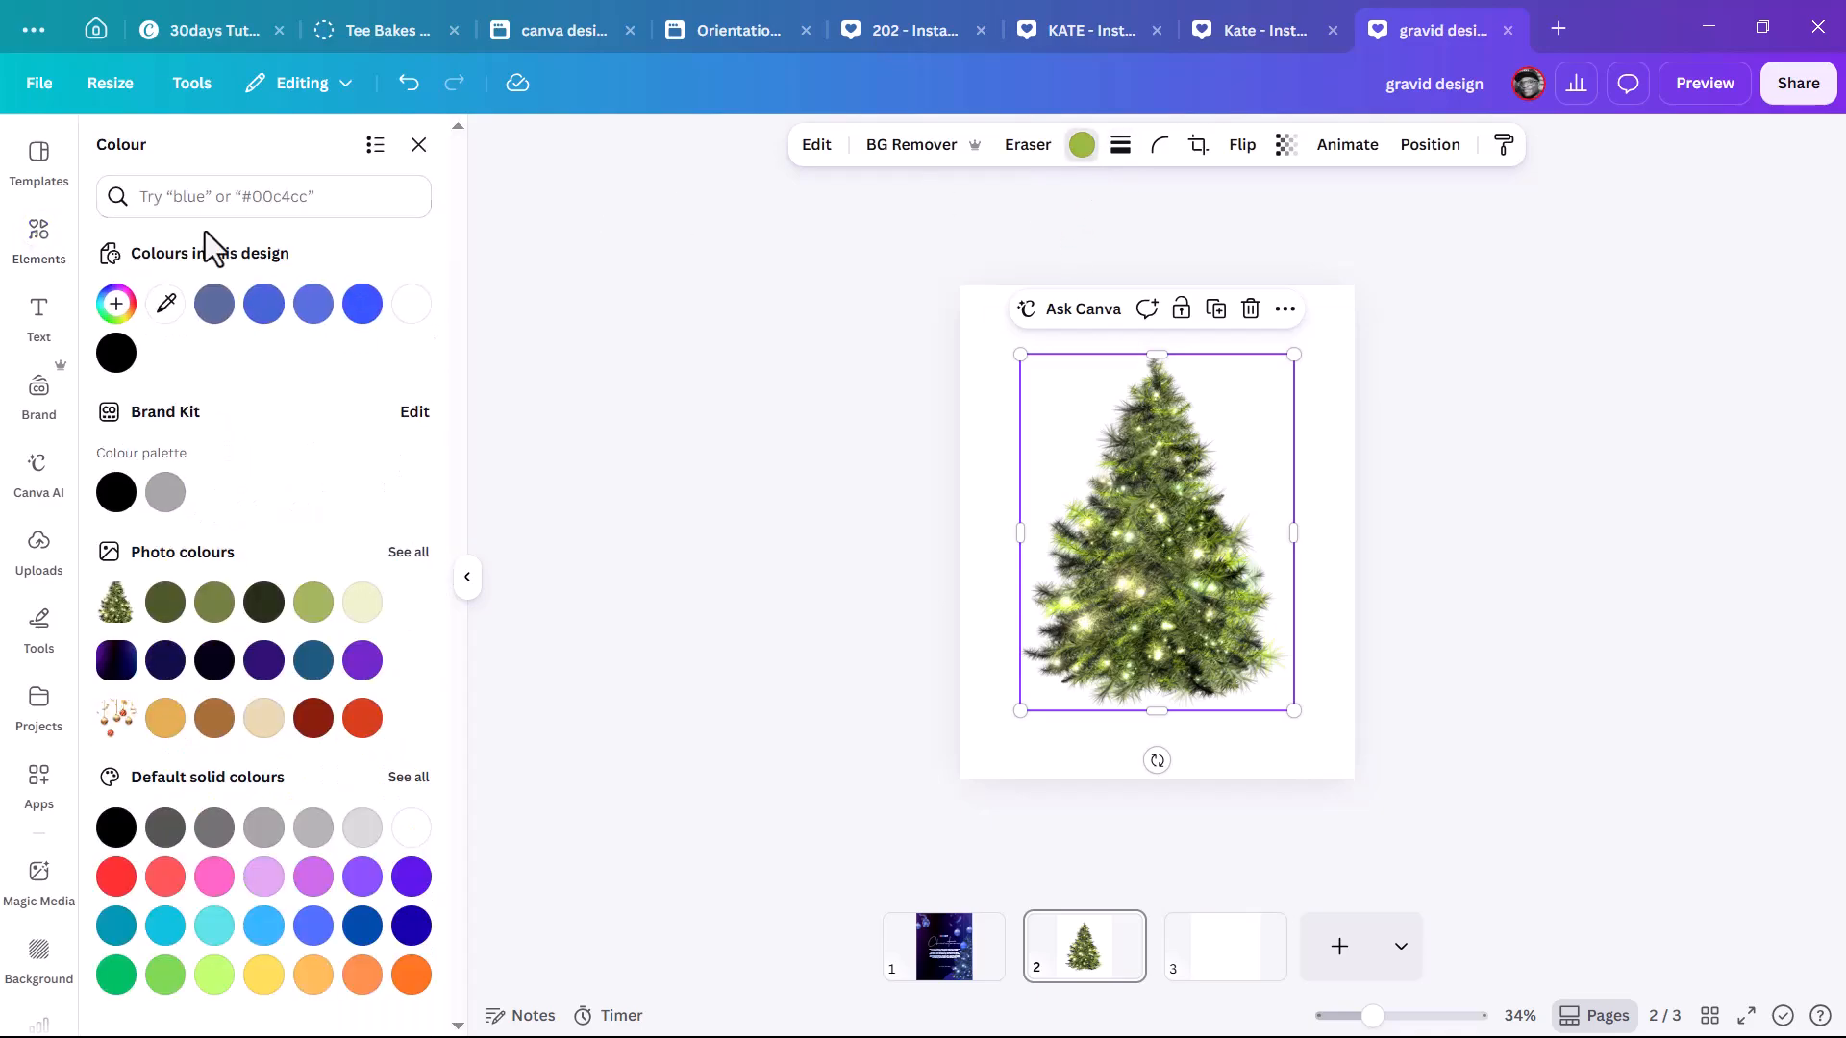
pyautogui.click(363, 306)
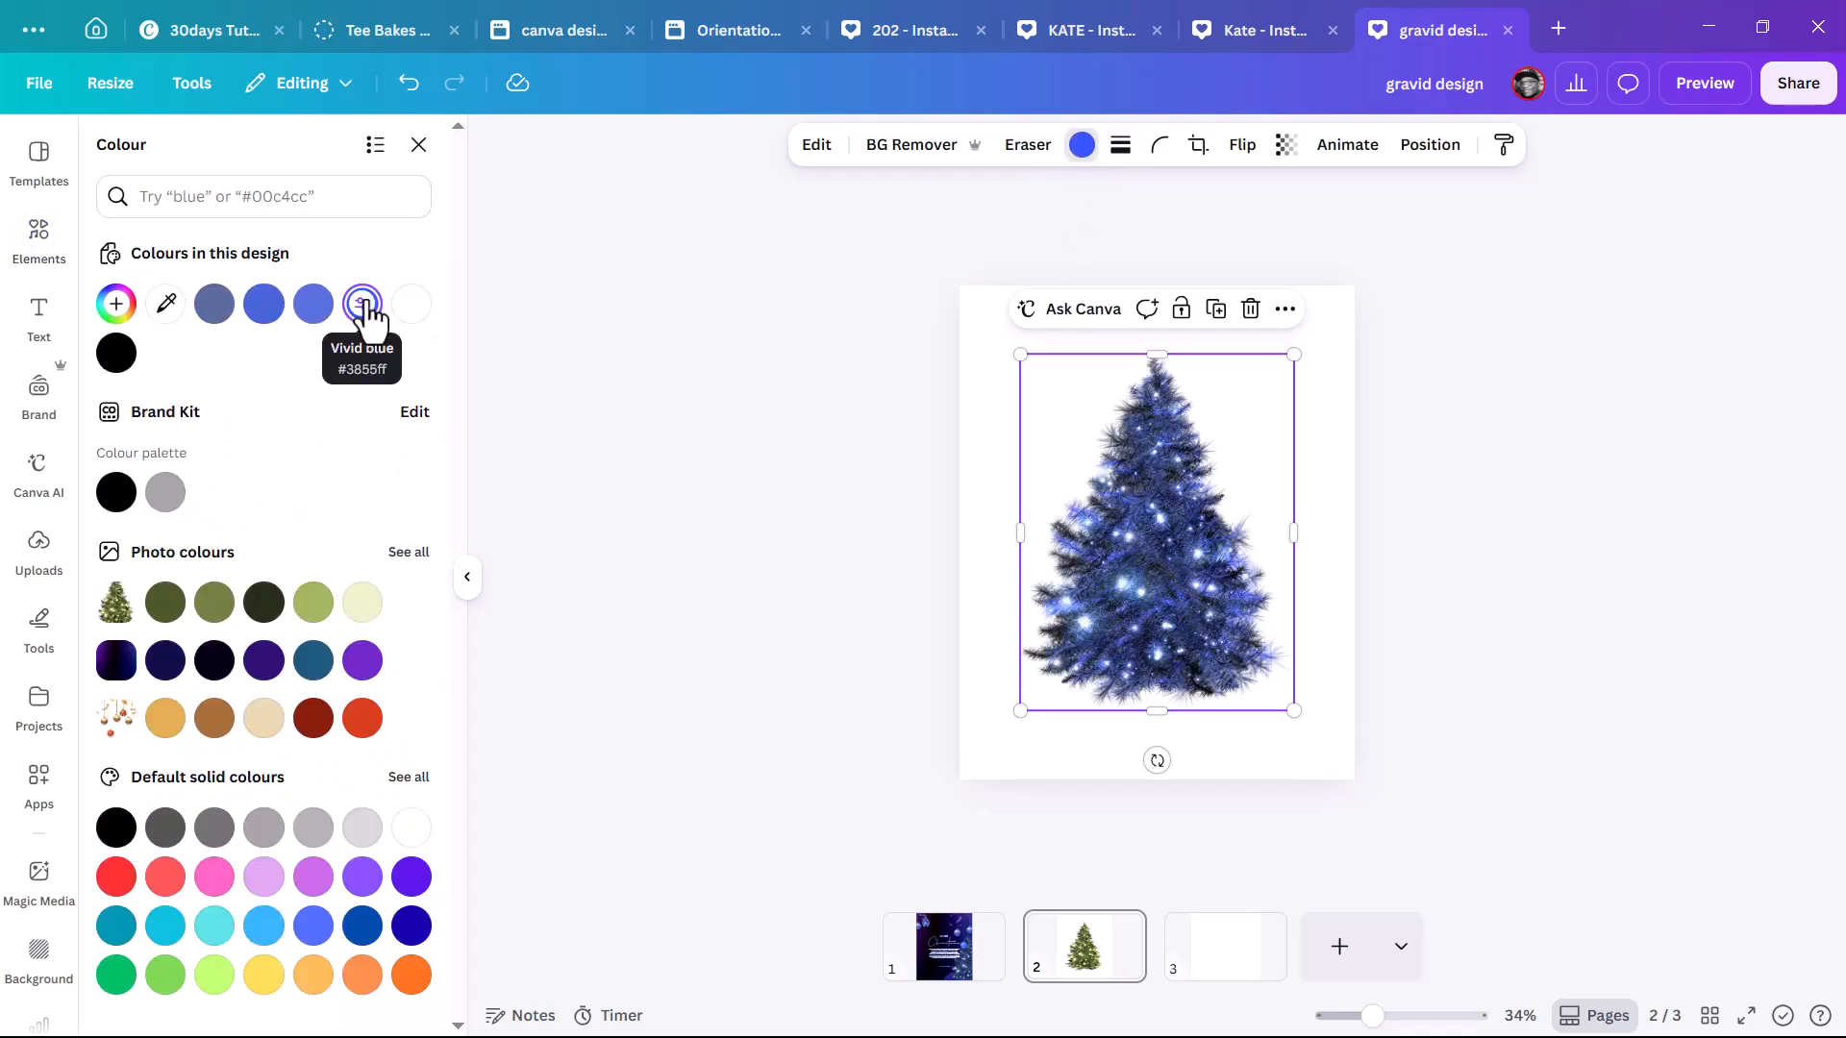
pyautogui.click(959, 957)
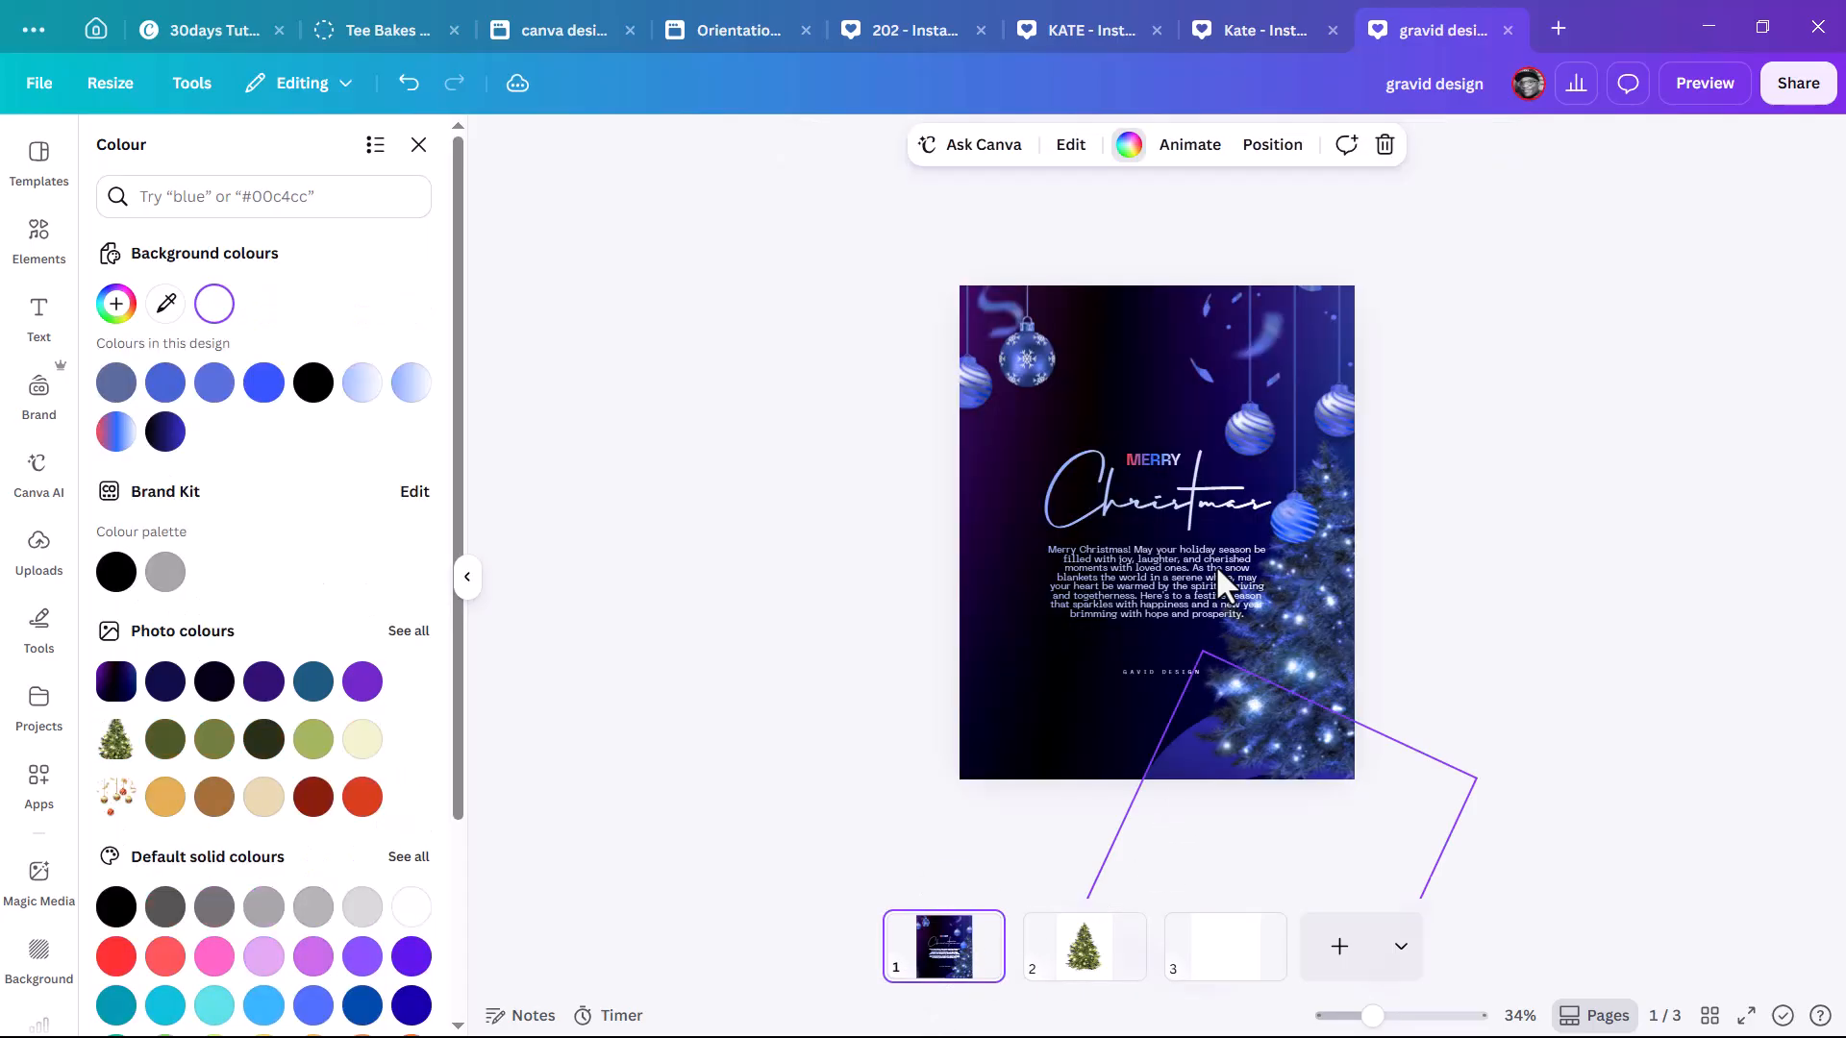
pyautogui.click(1089, 978)
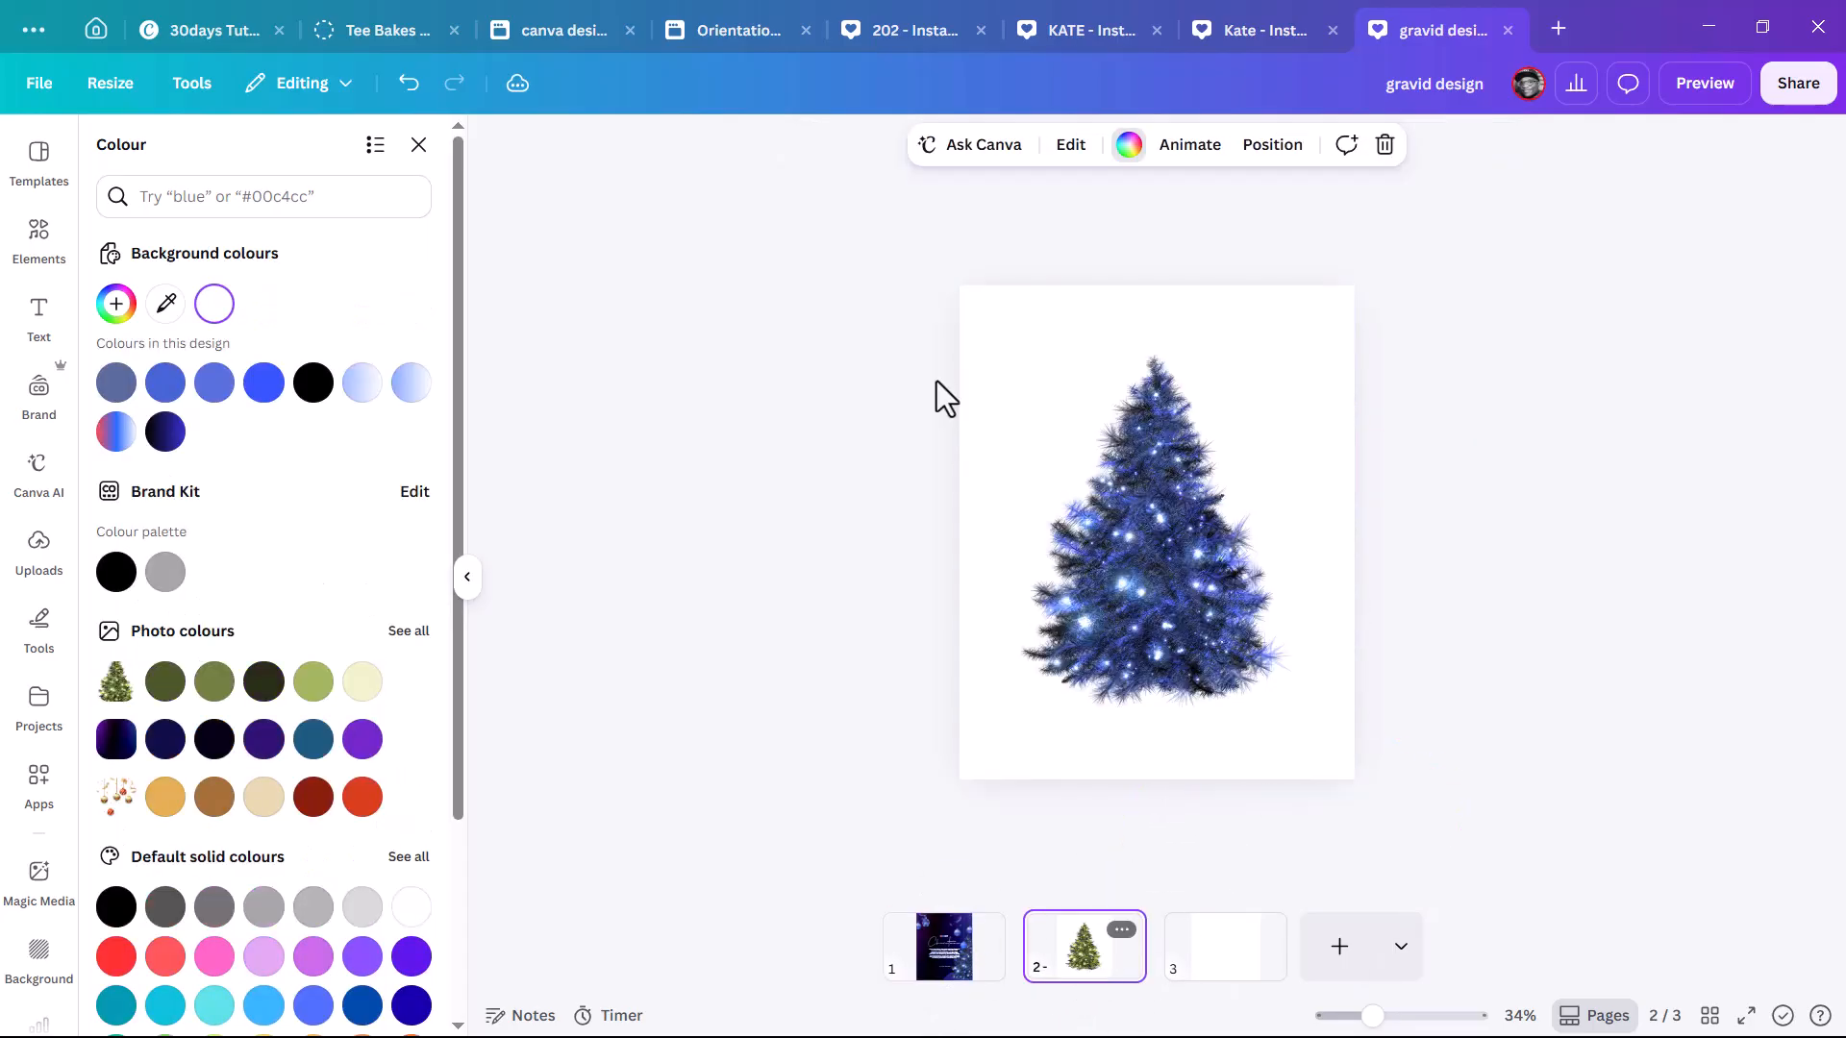
# Return to page 1 and search the element graphics for "christmas ball"
pyautogui.click(942, 966)
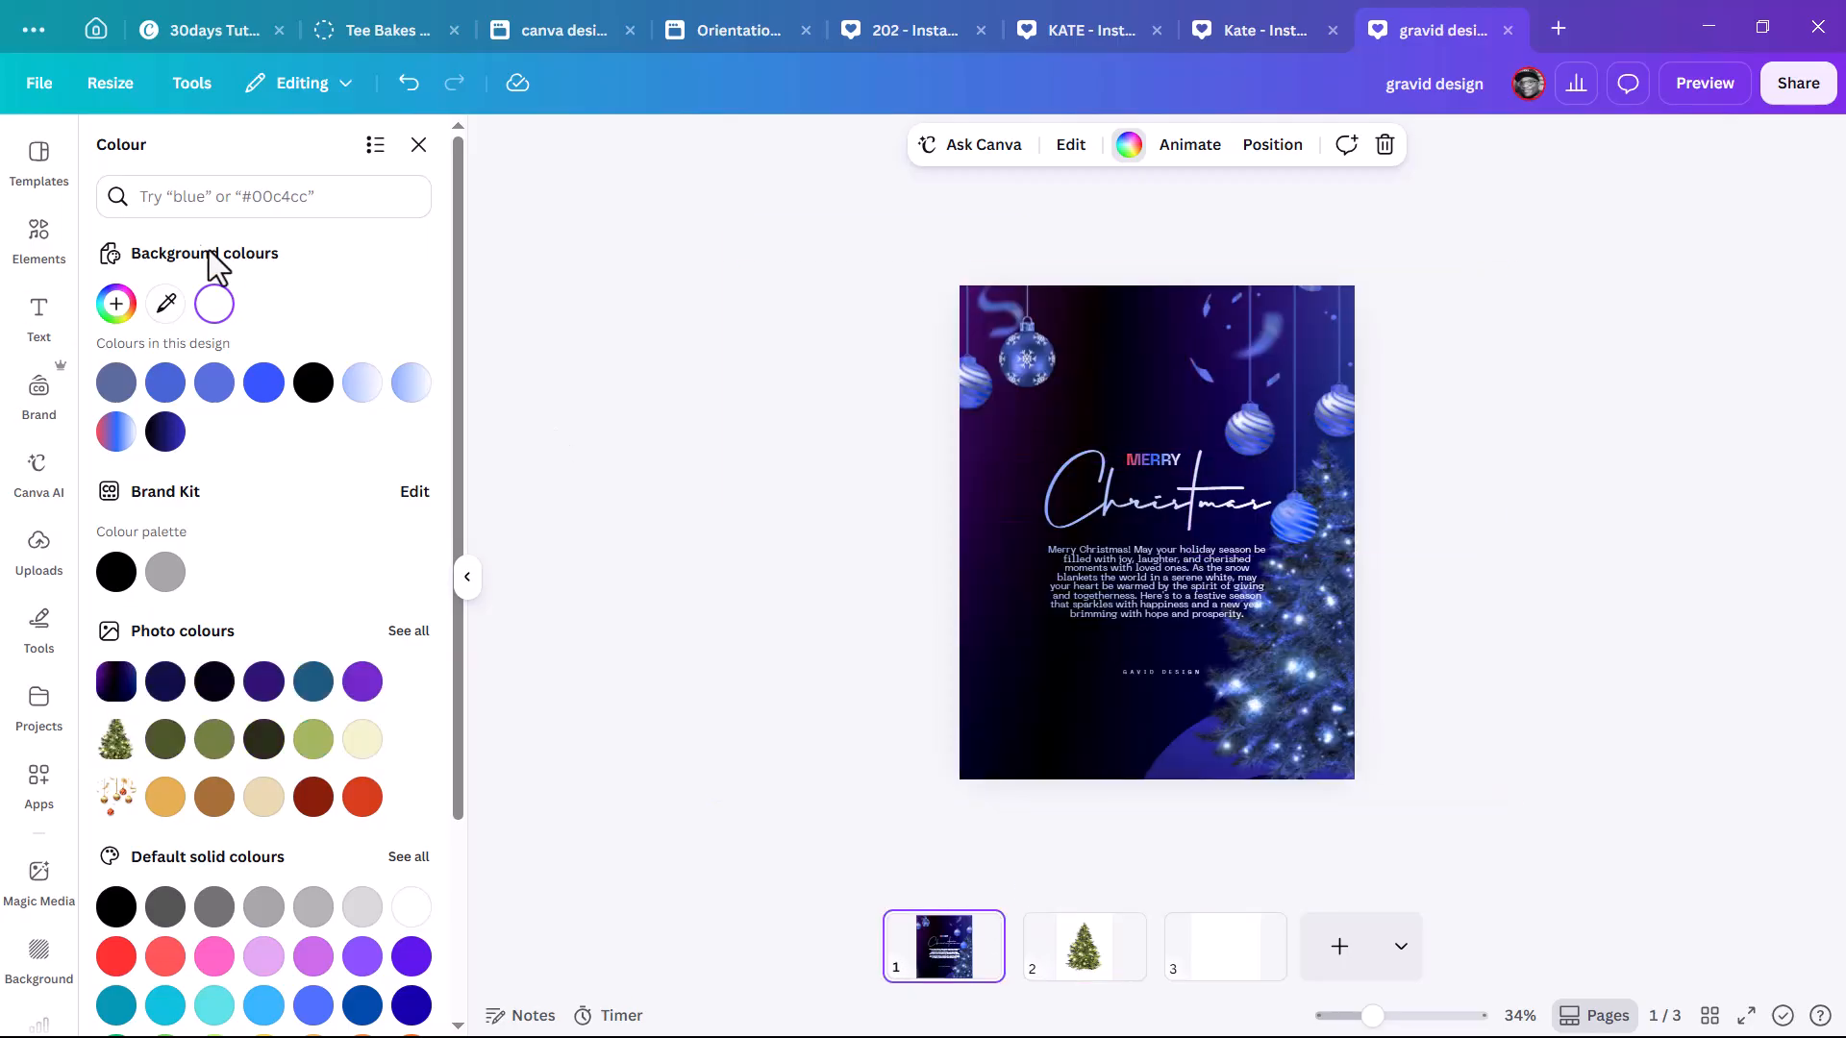
pyautogui.click(11, 257)
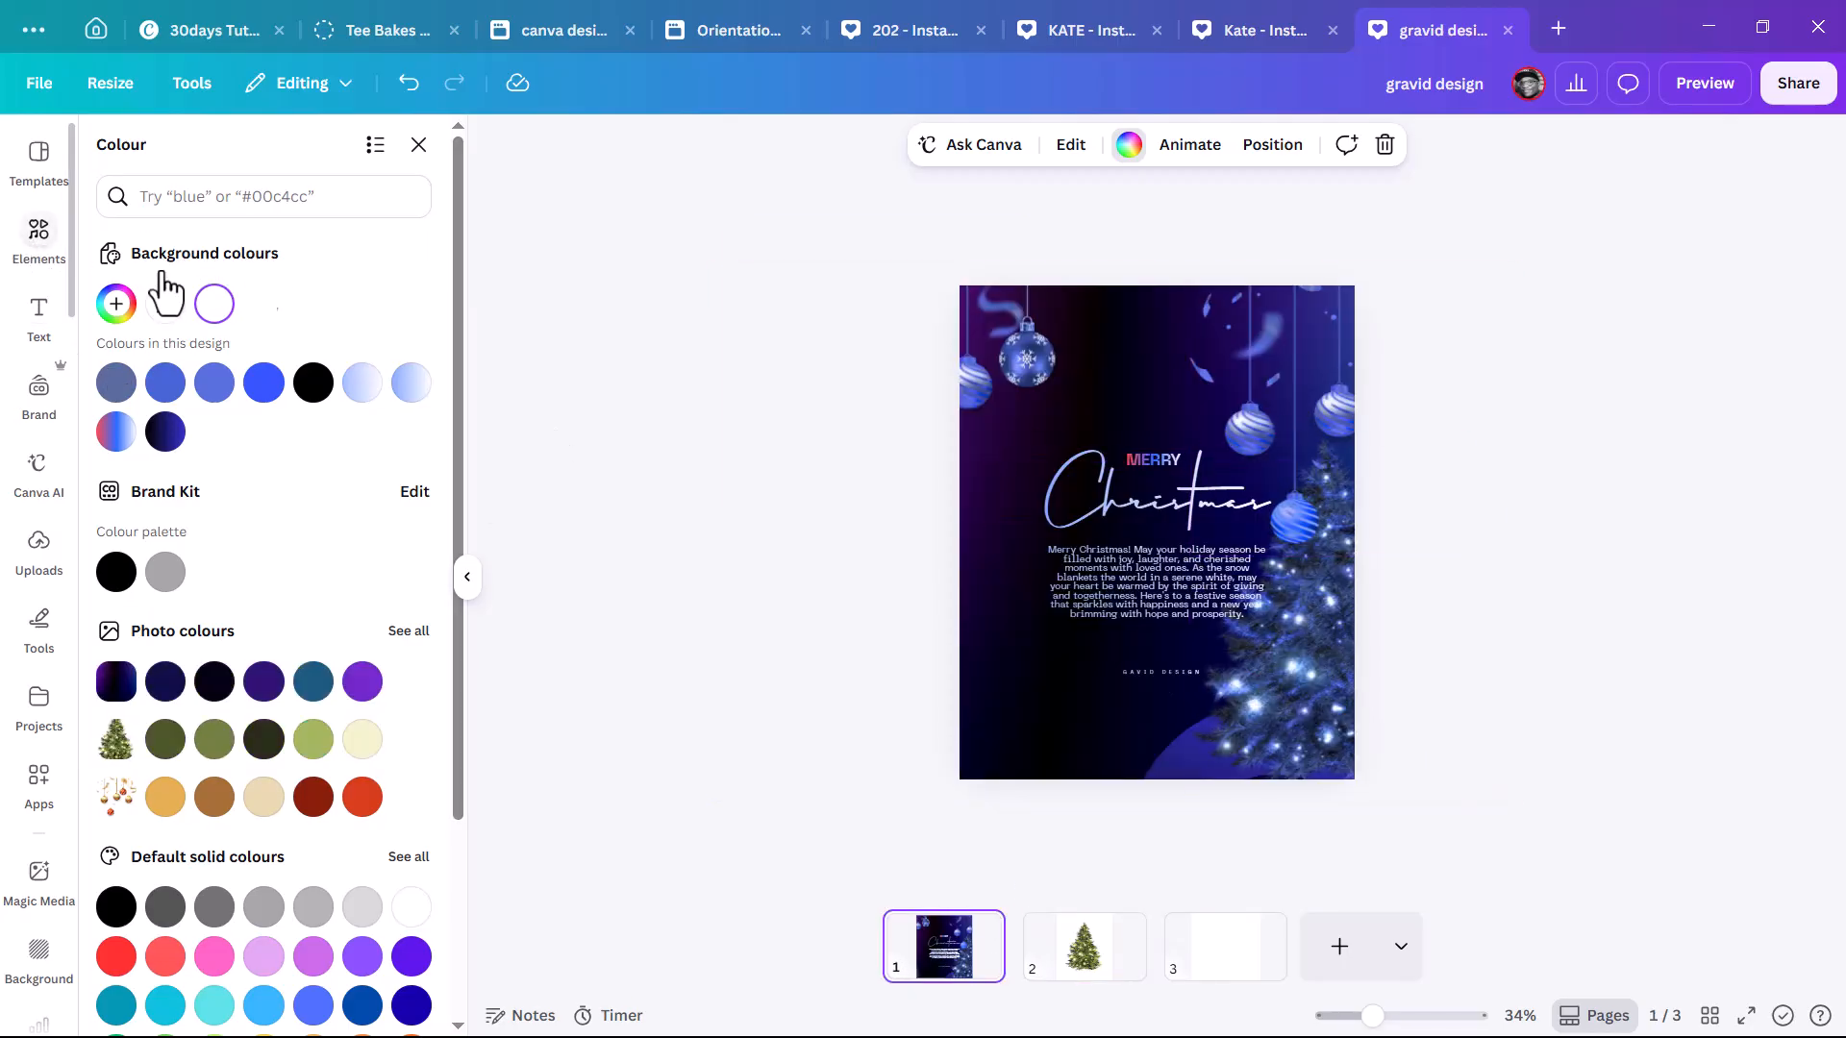
pyautogui.moveTo(189, 163); pyautogui.dragTo(234, 169)
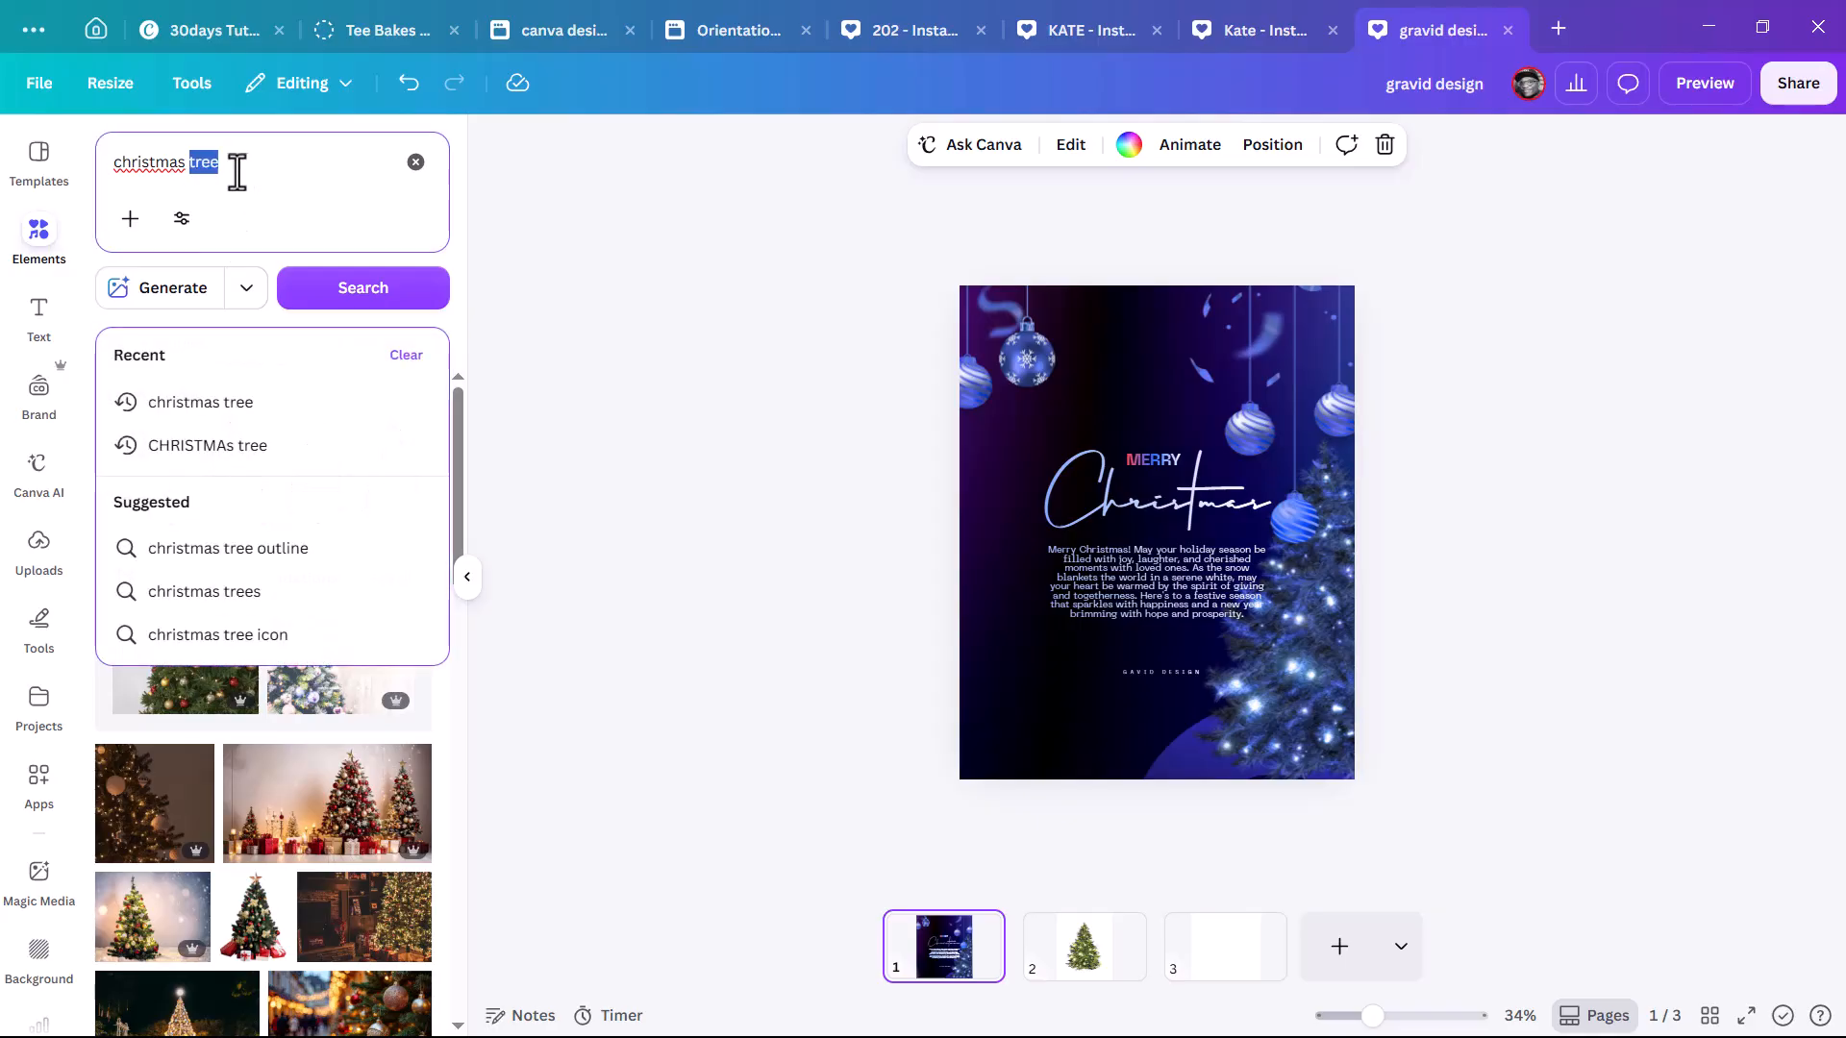
pyautogui.write('ball')
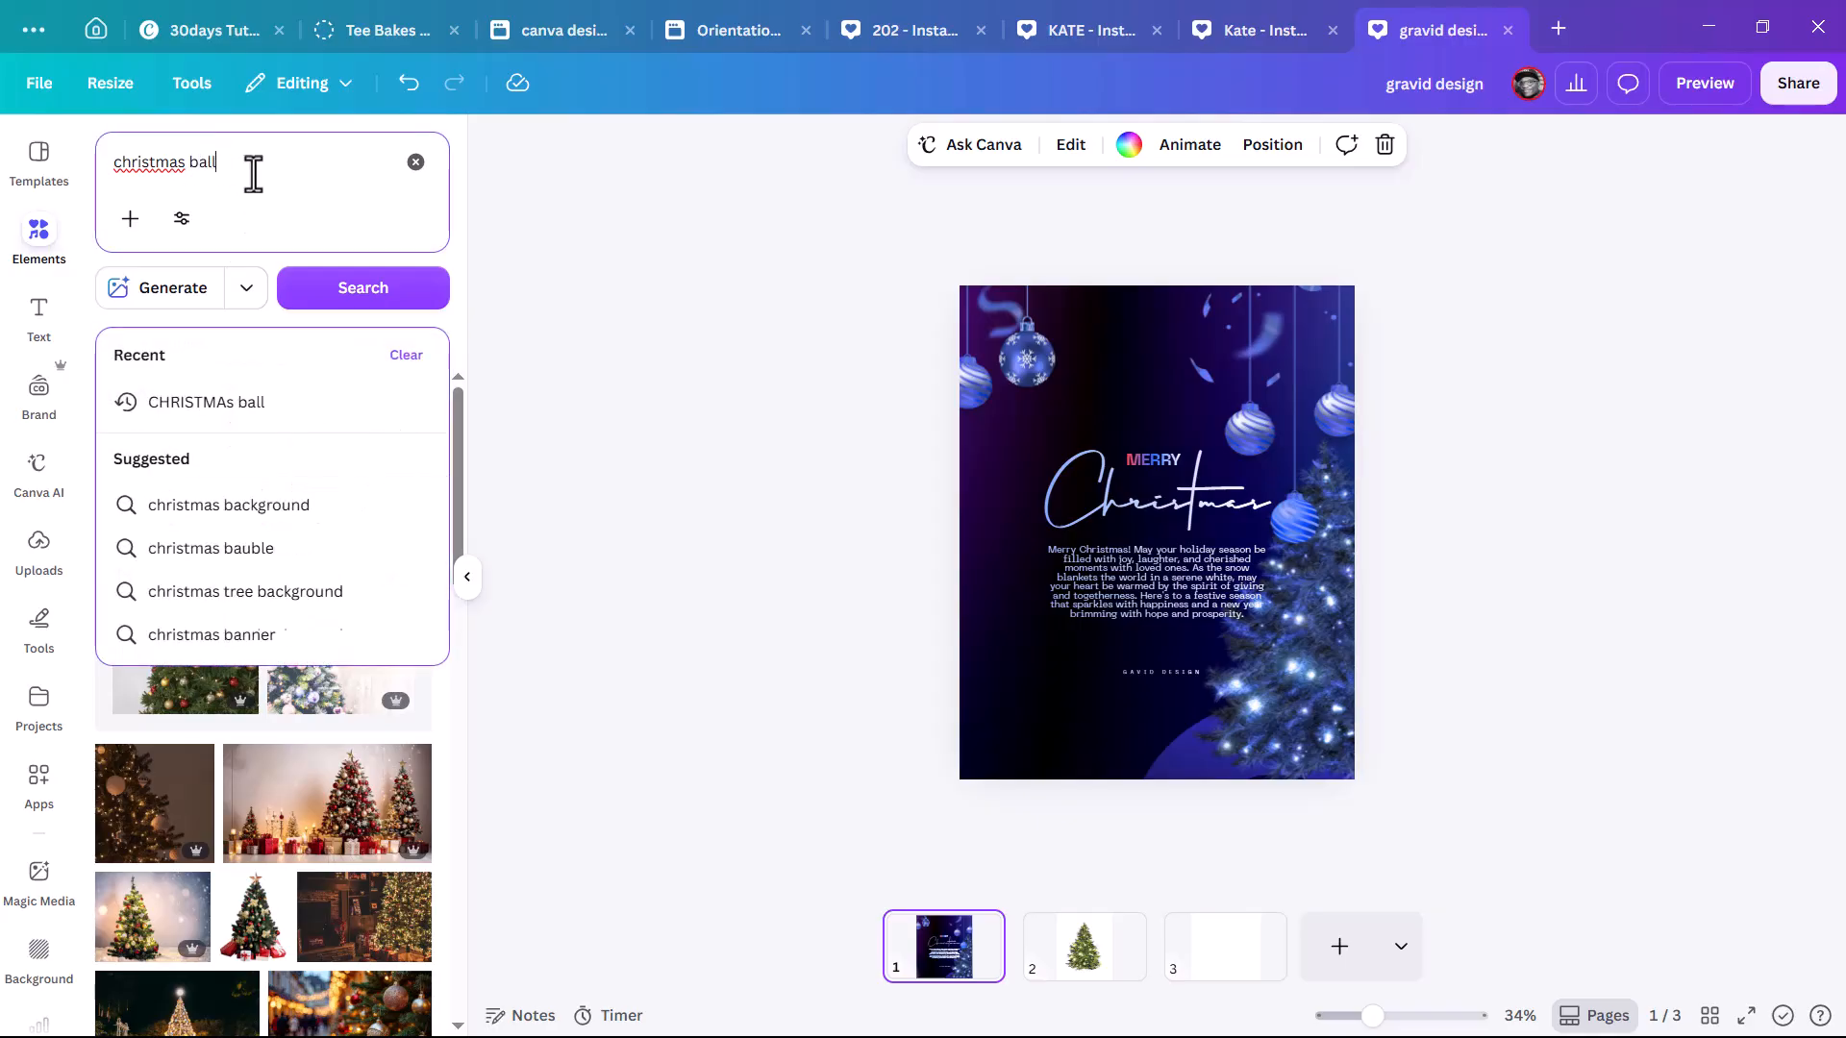
pyautogui.press('Return')
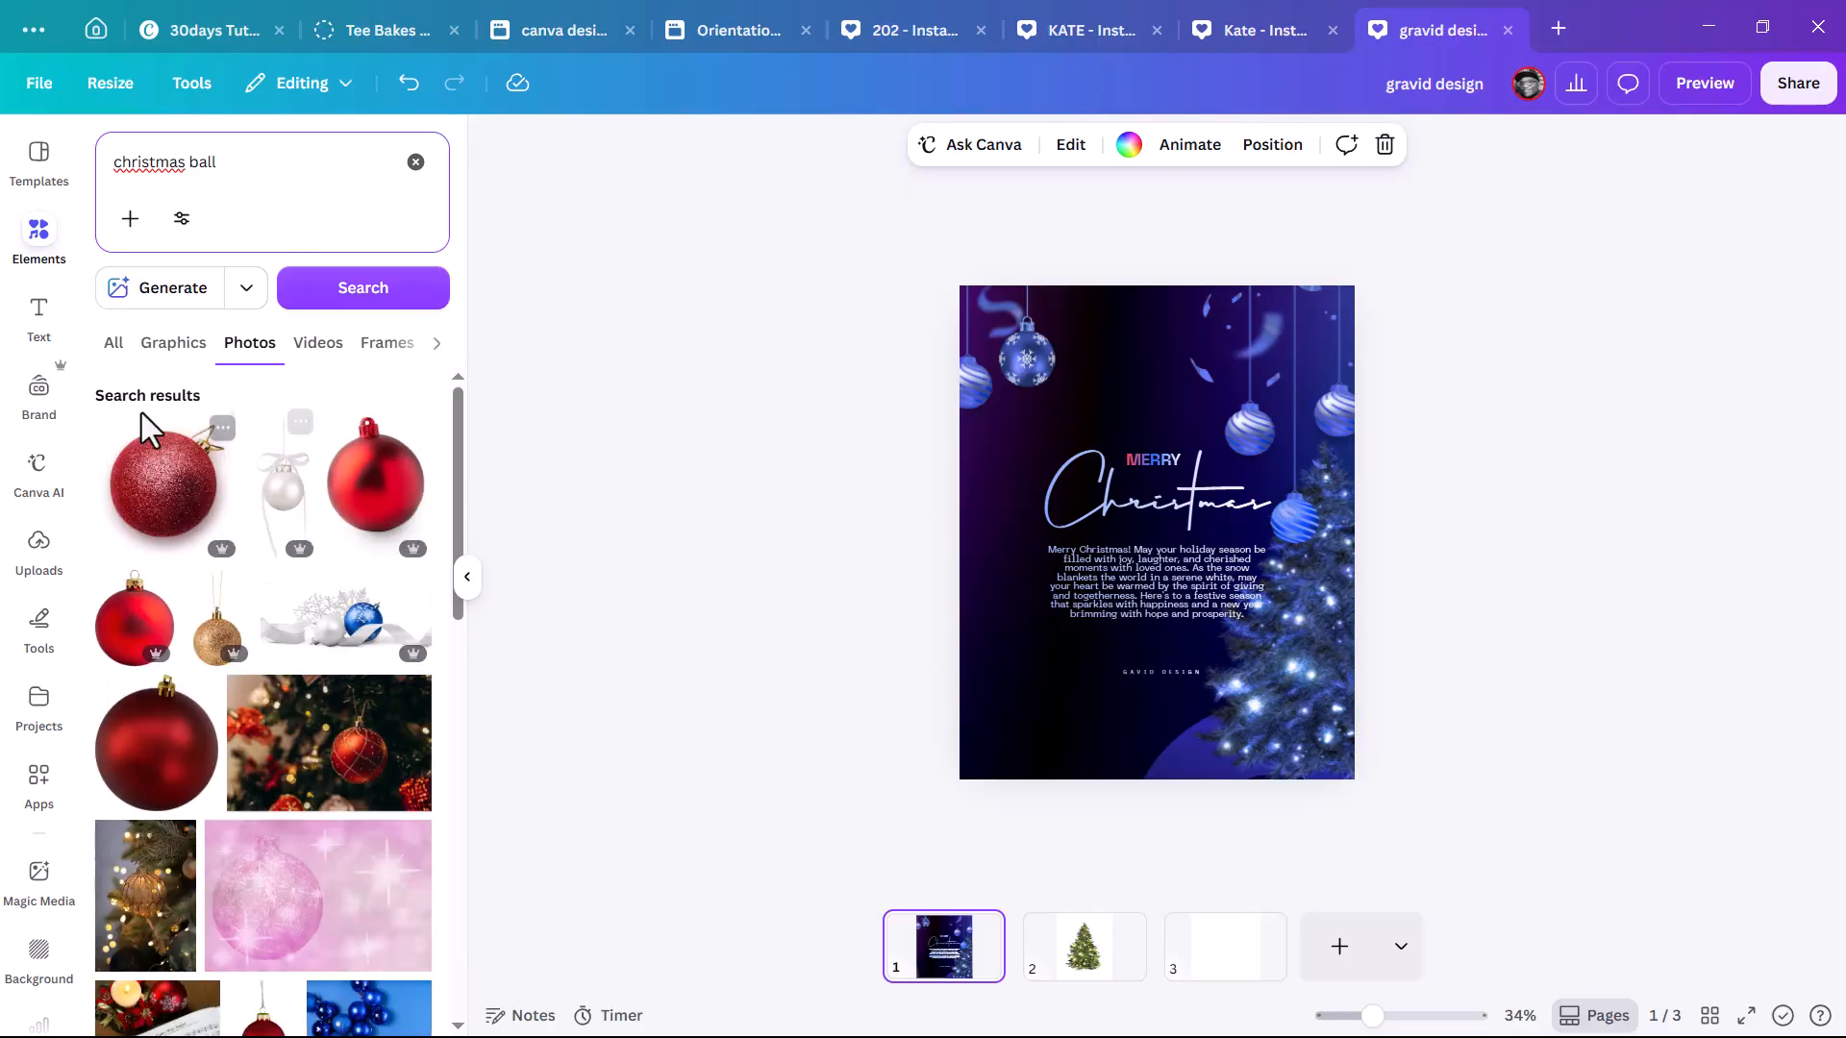
pyautogui.click(175, 344)
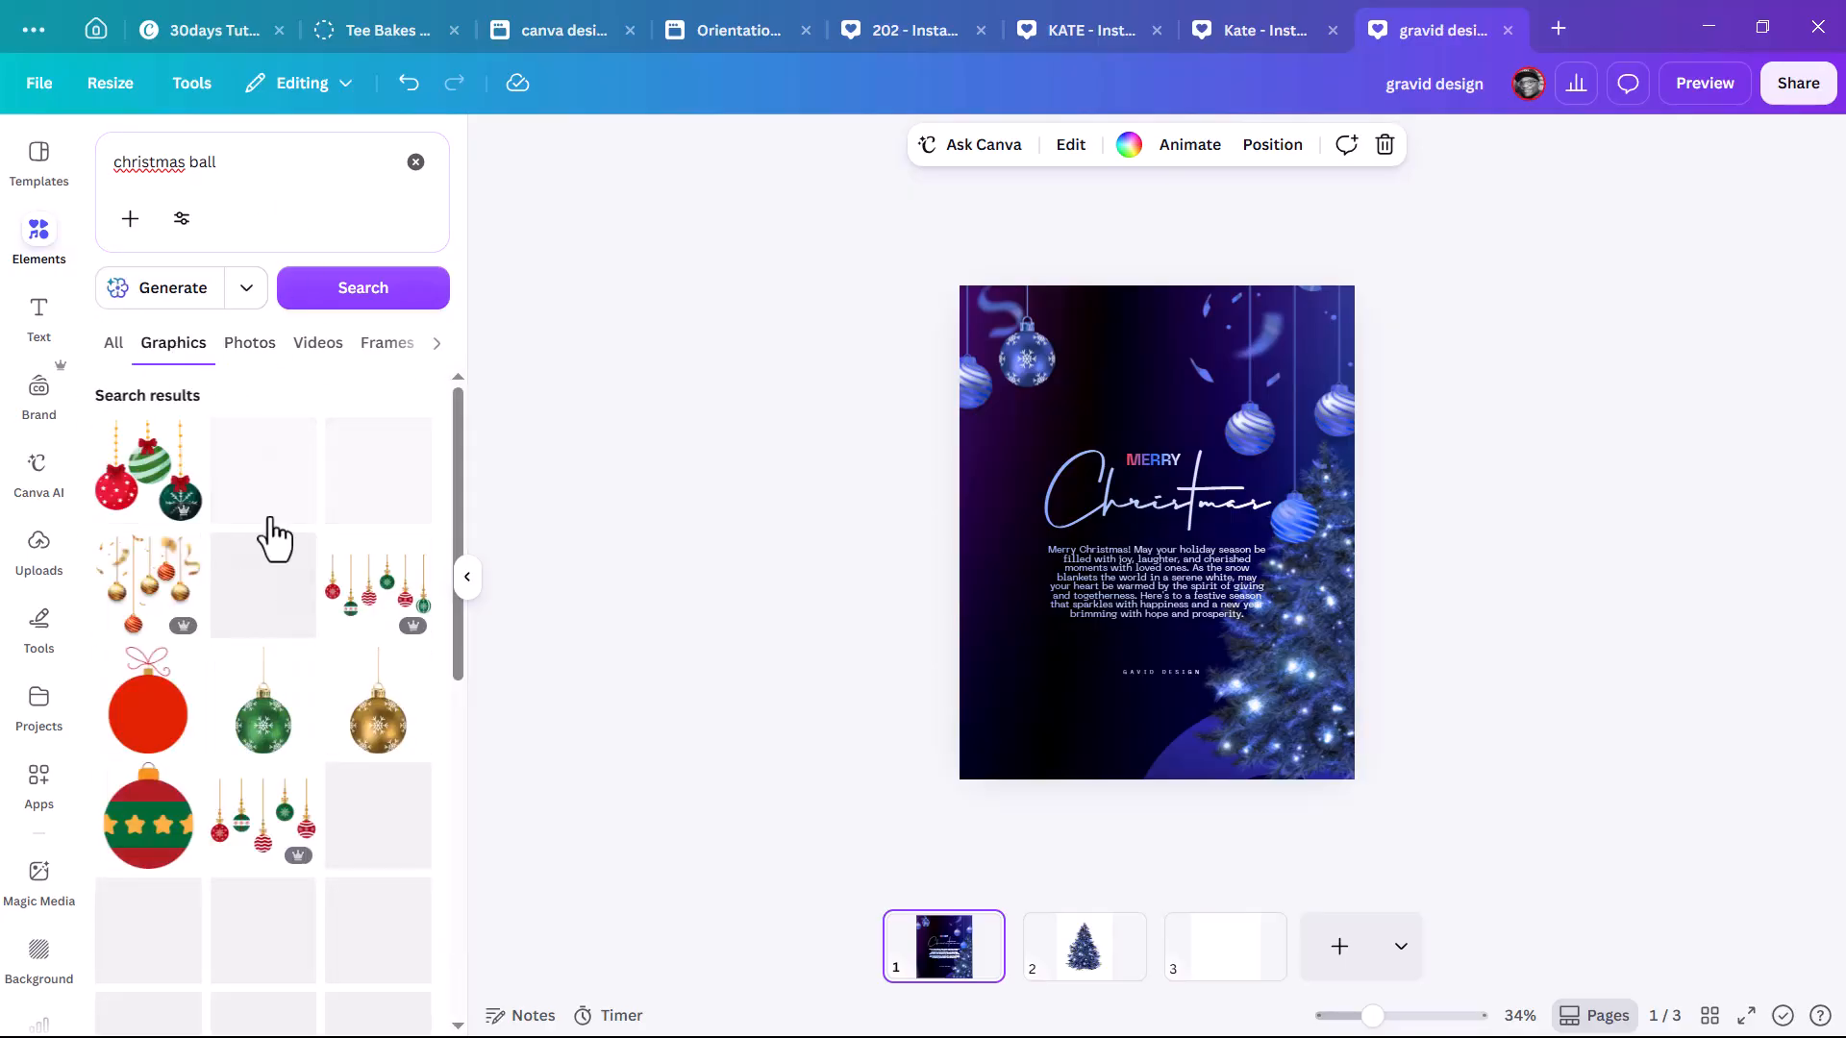
# Insert the graphic of hanging gold and red baubles with confetti and move it from page 2 to blank page 3
pyautogui.click(1234, 951)
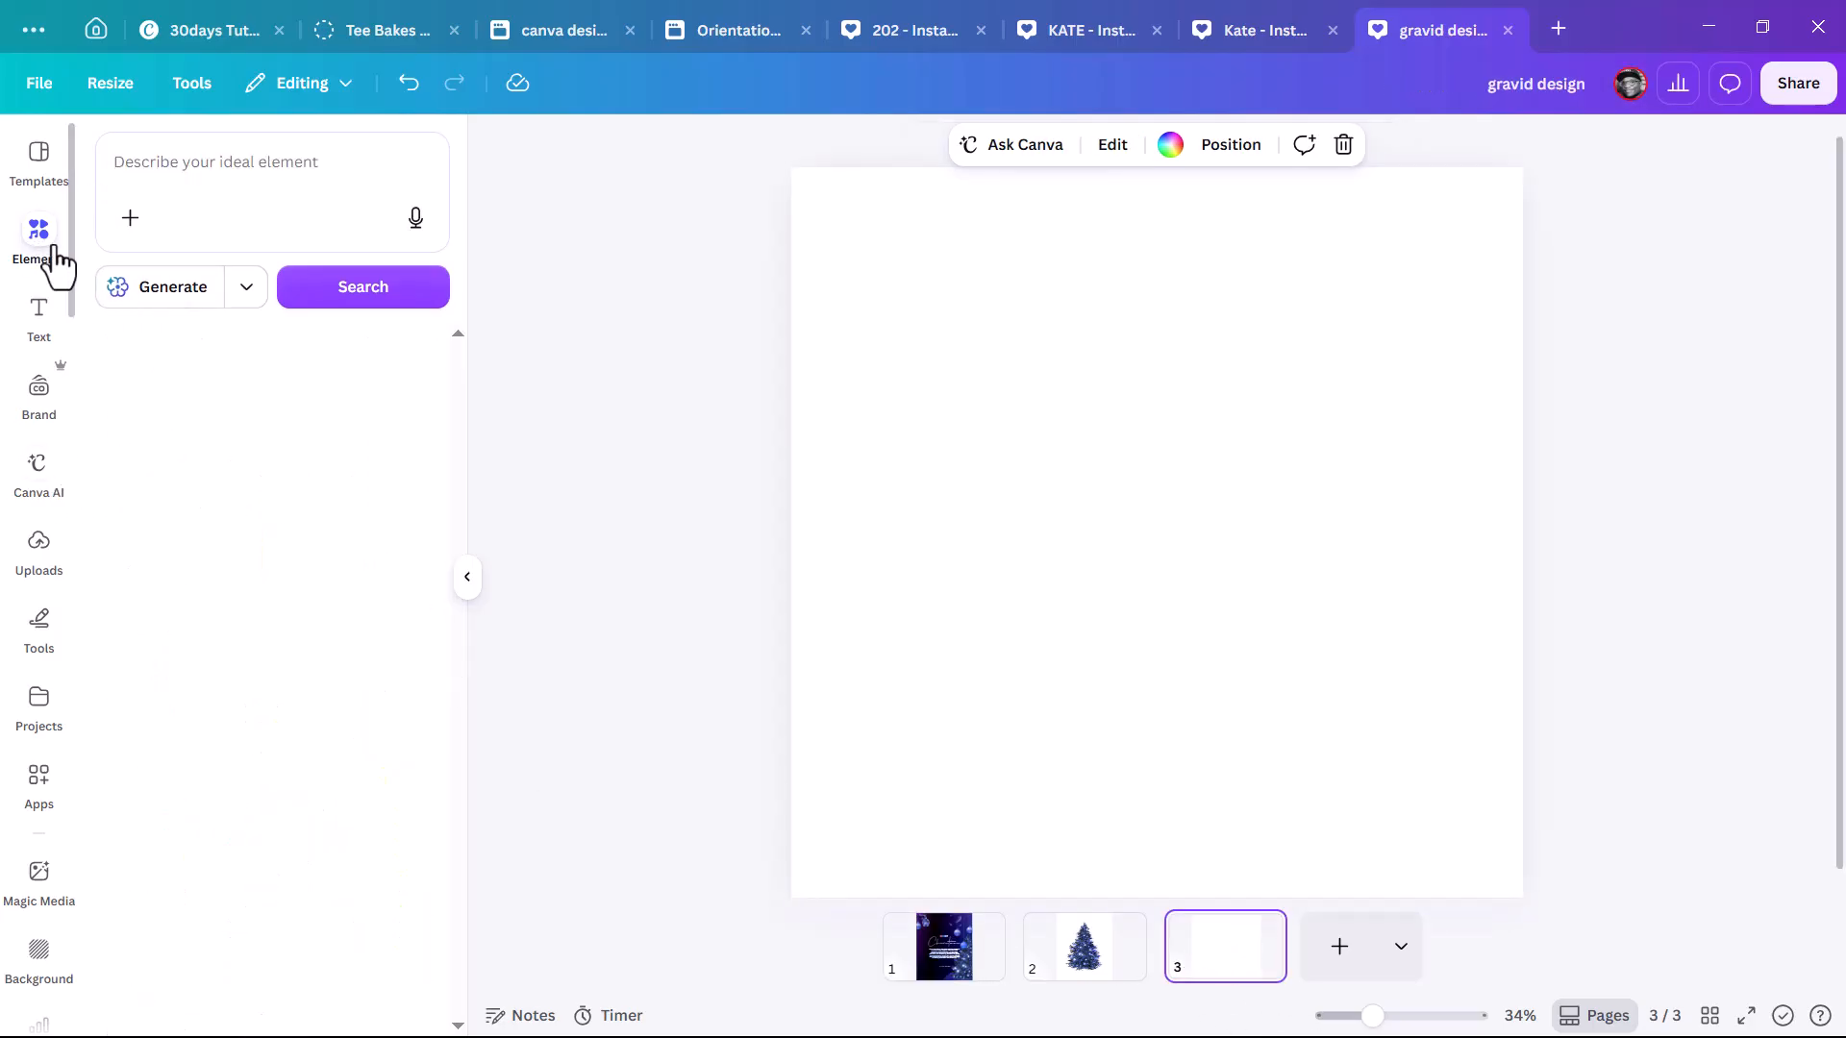
pyautogui.click(55, 247)
pyautogui.click(55, 247)
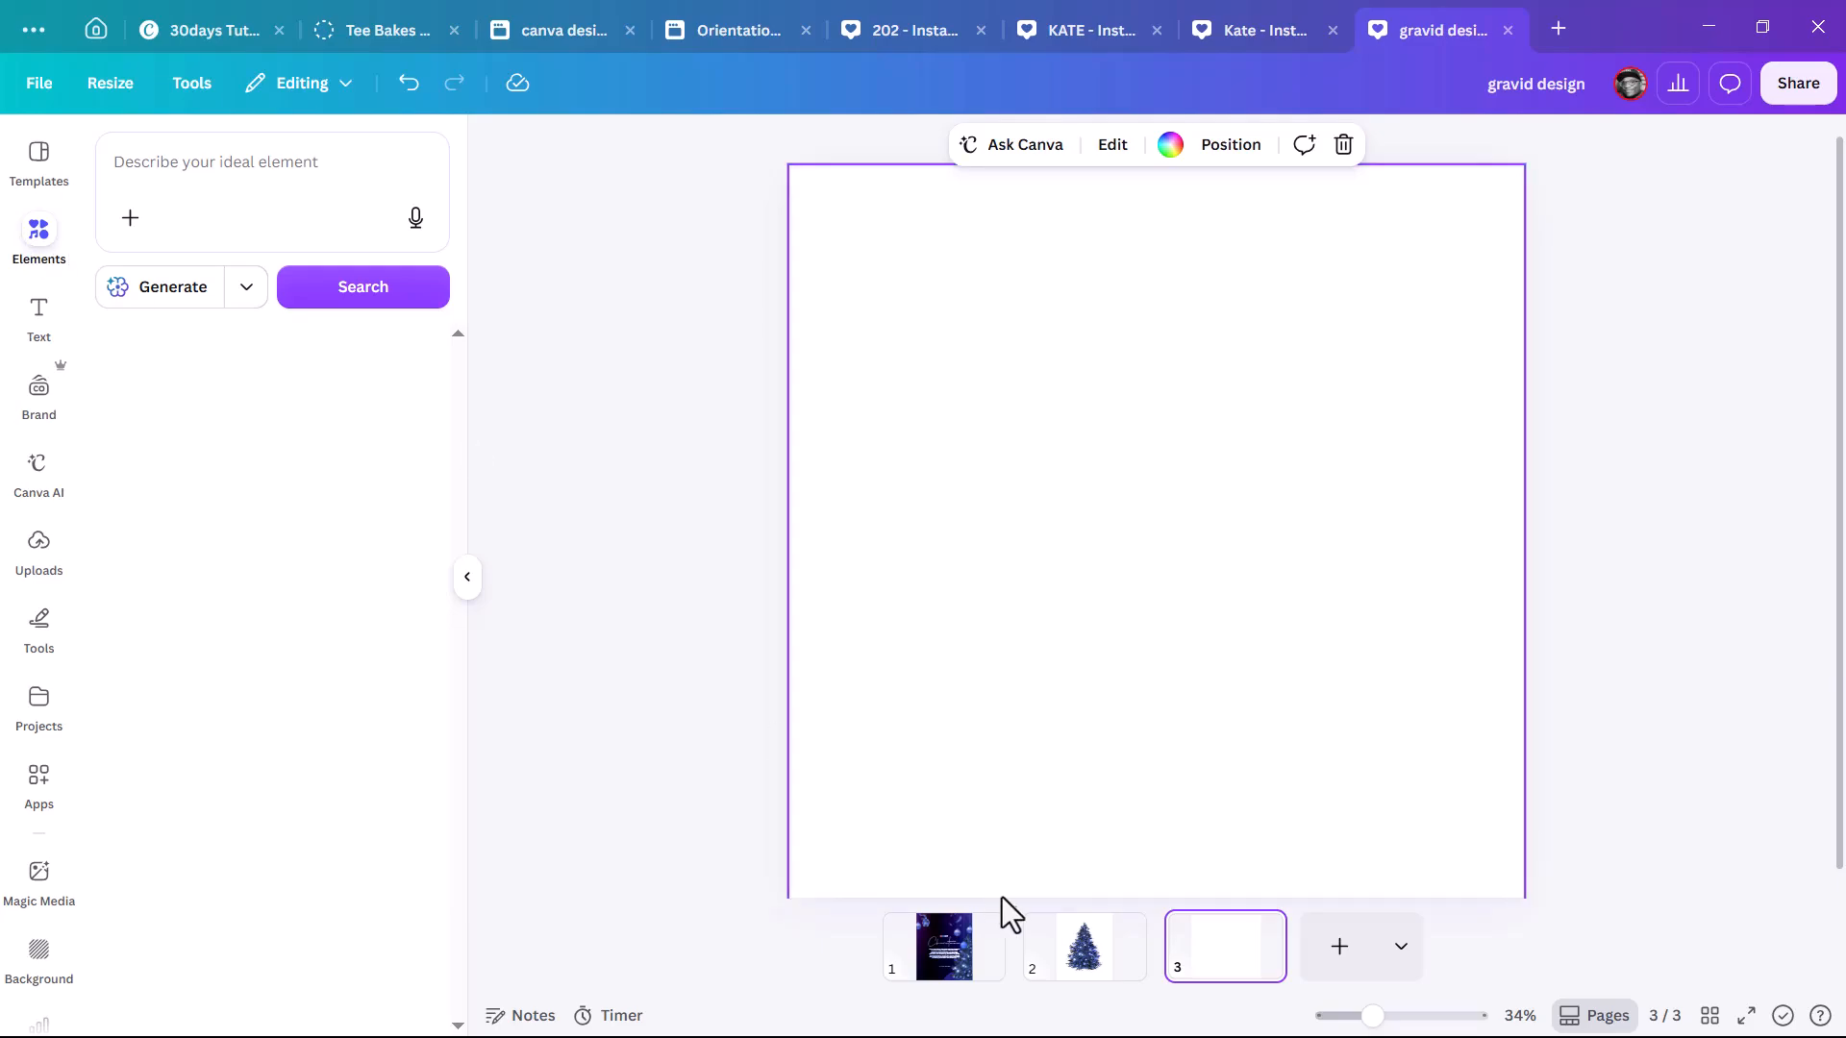
pyautogui.click(1112, 980)
pyautogui.click(149, 582)
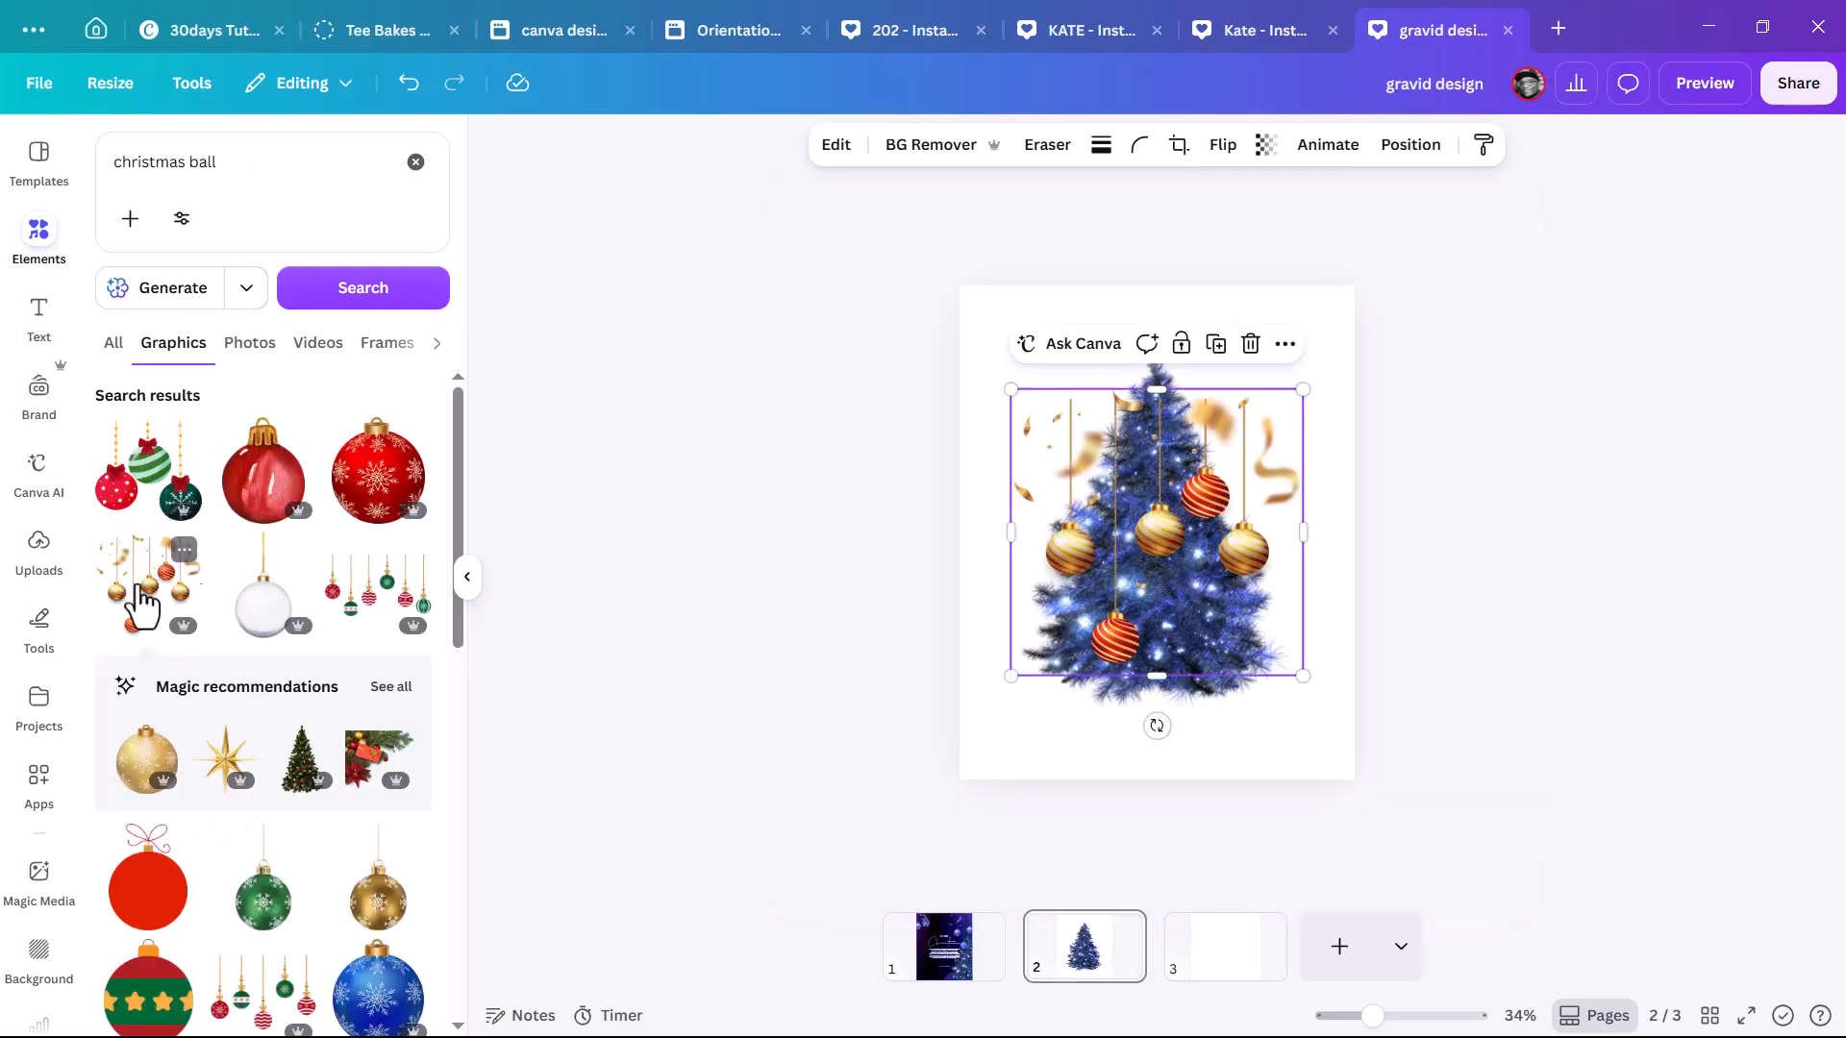
pyautogui.moveTo(1218, 545); pyautogui.dragTo(1247, 942)
pyautogui.moveTo(1072, 411); pyautogui.dragTo(1077, 415)
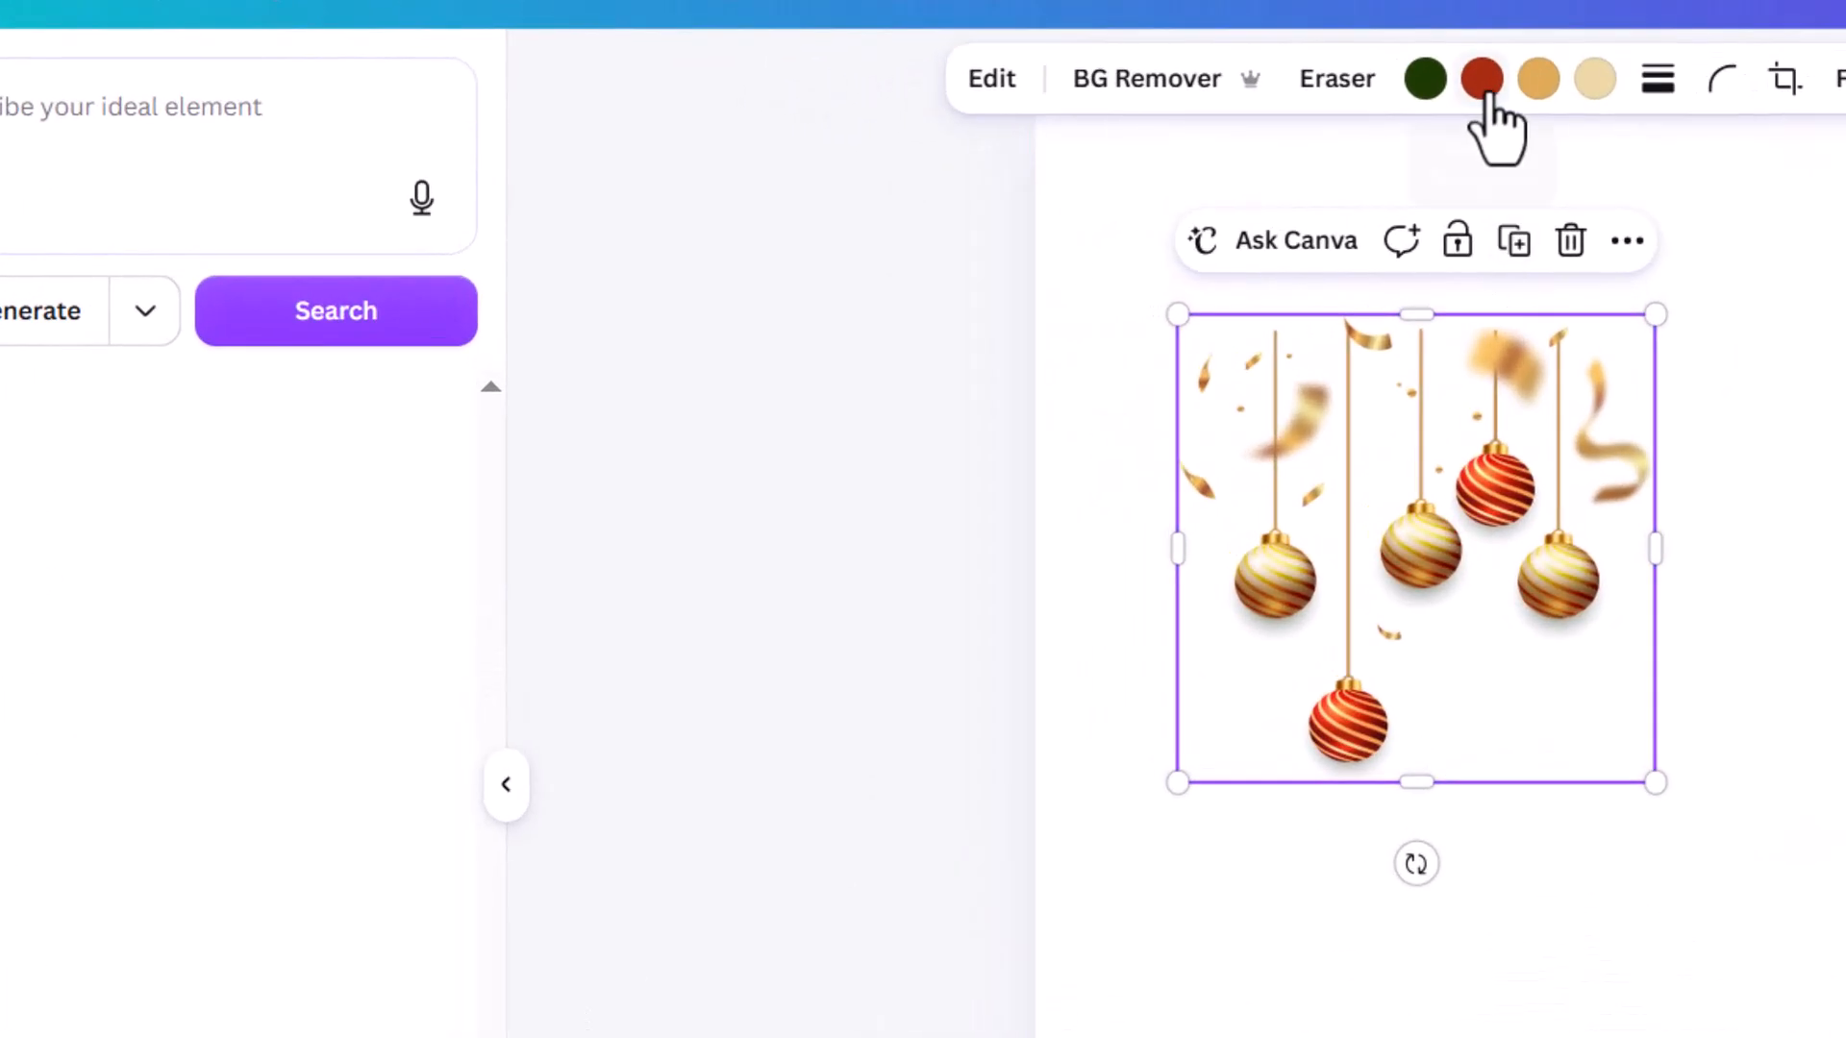
# Replace the red and the beige colours of the baubles graphic with vivid blue #3855ff
pyautogui.click(1483, 81)
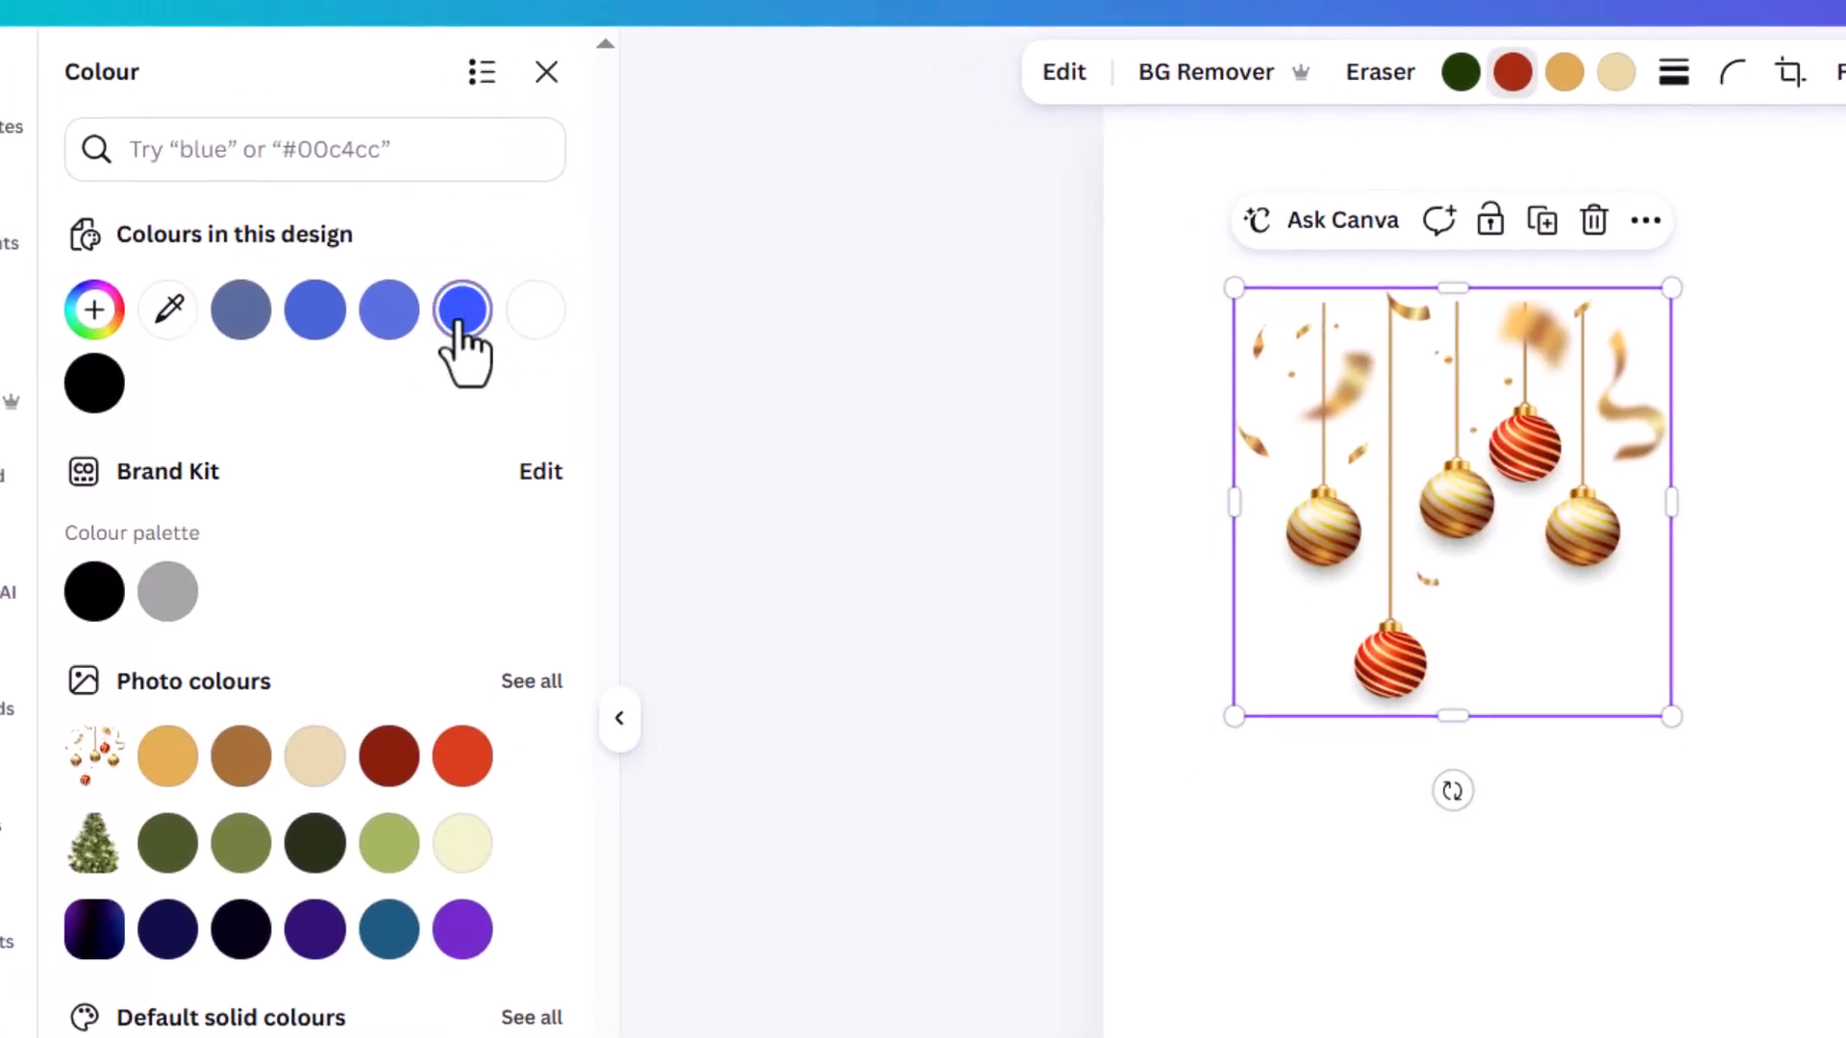
pyautogui.click(460, 317)
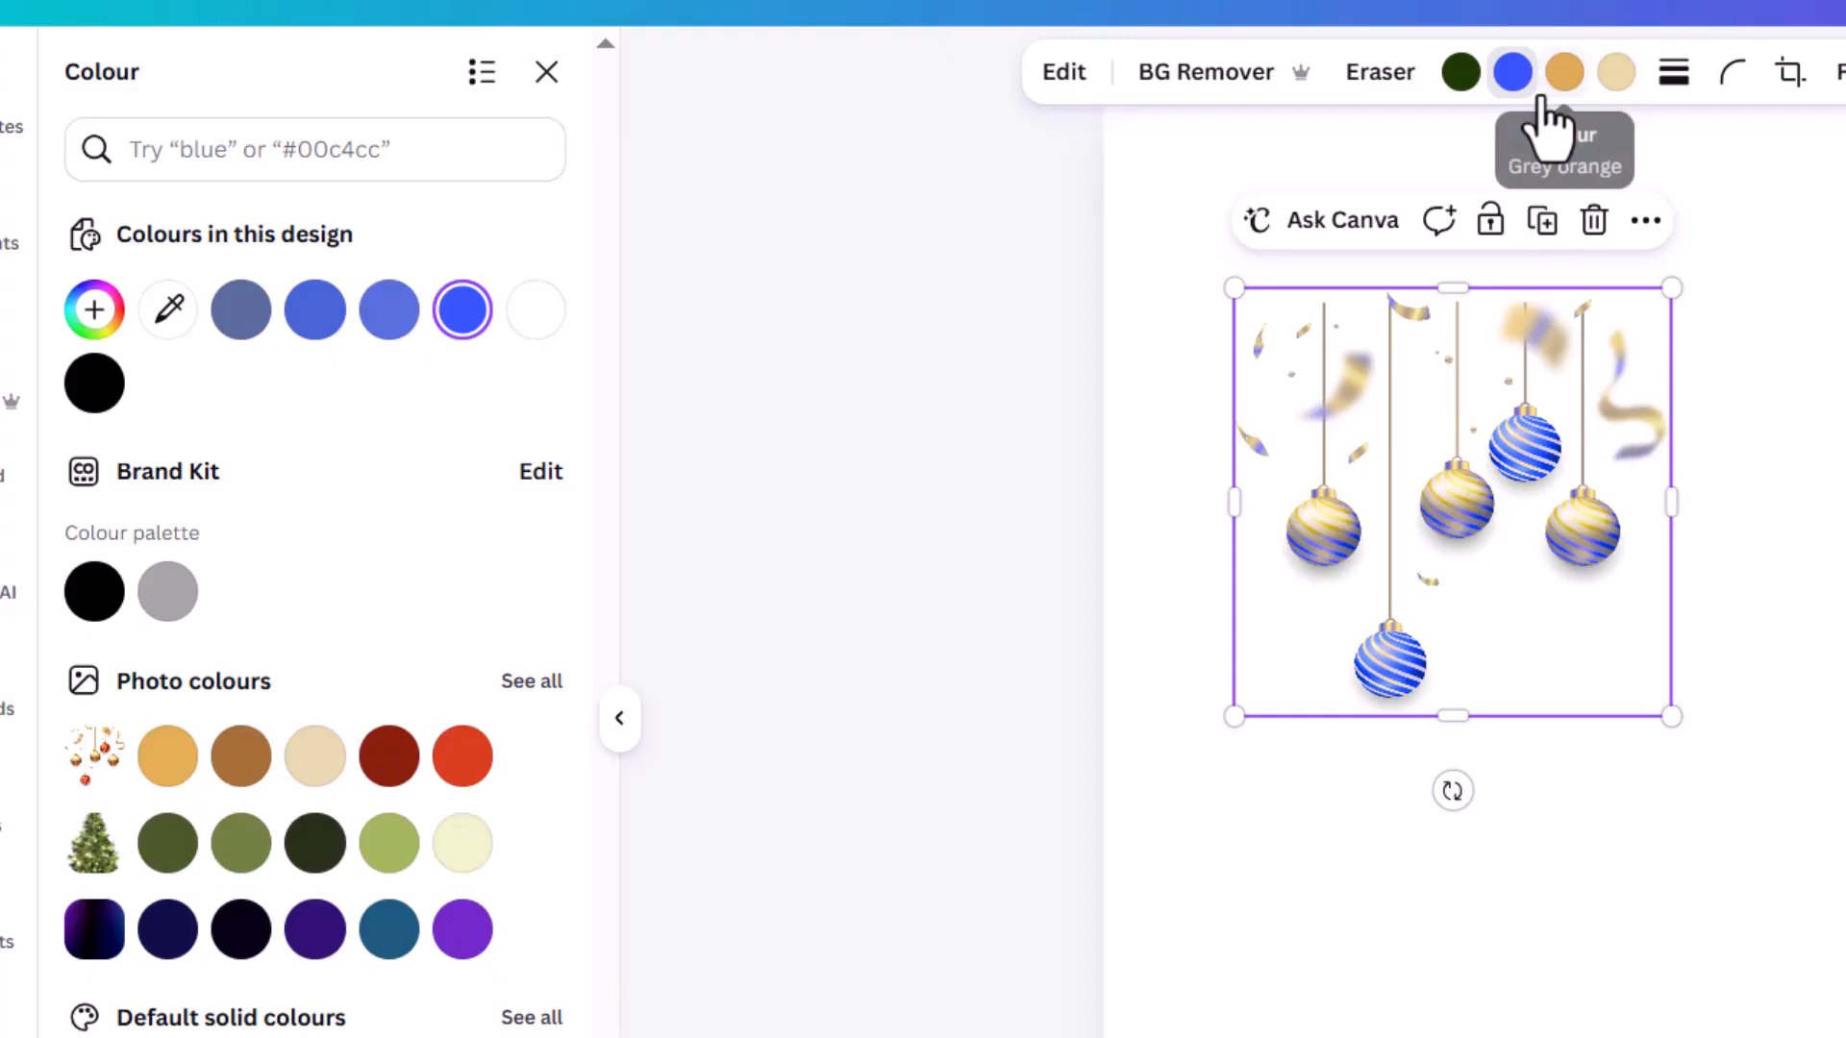
pyautogui.click(1622, 91)
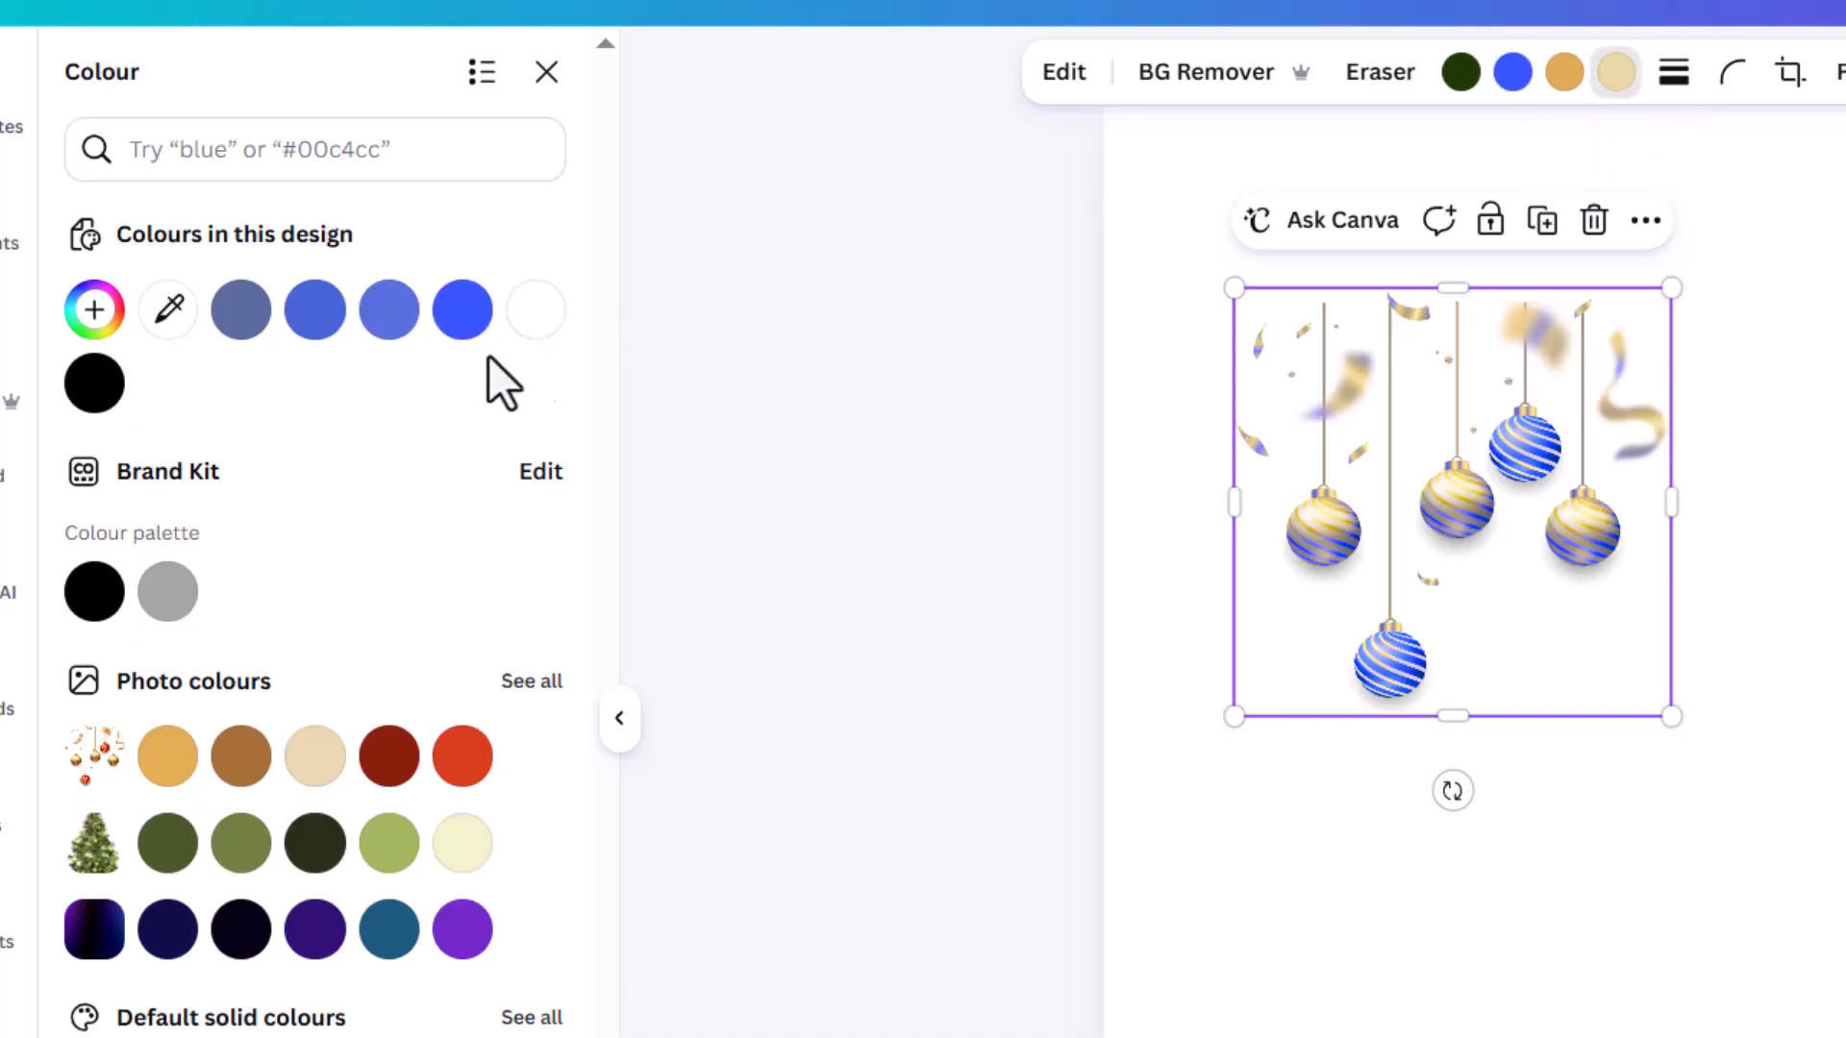
pyautogui.click(466, 318)
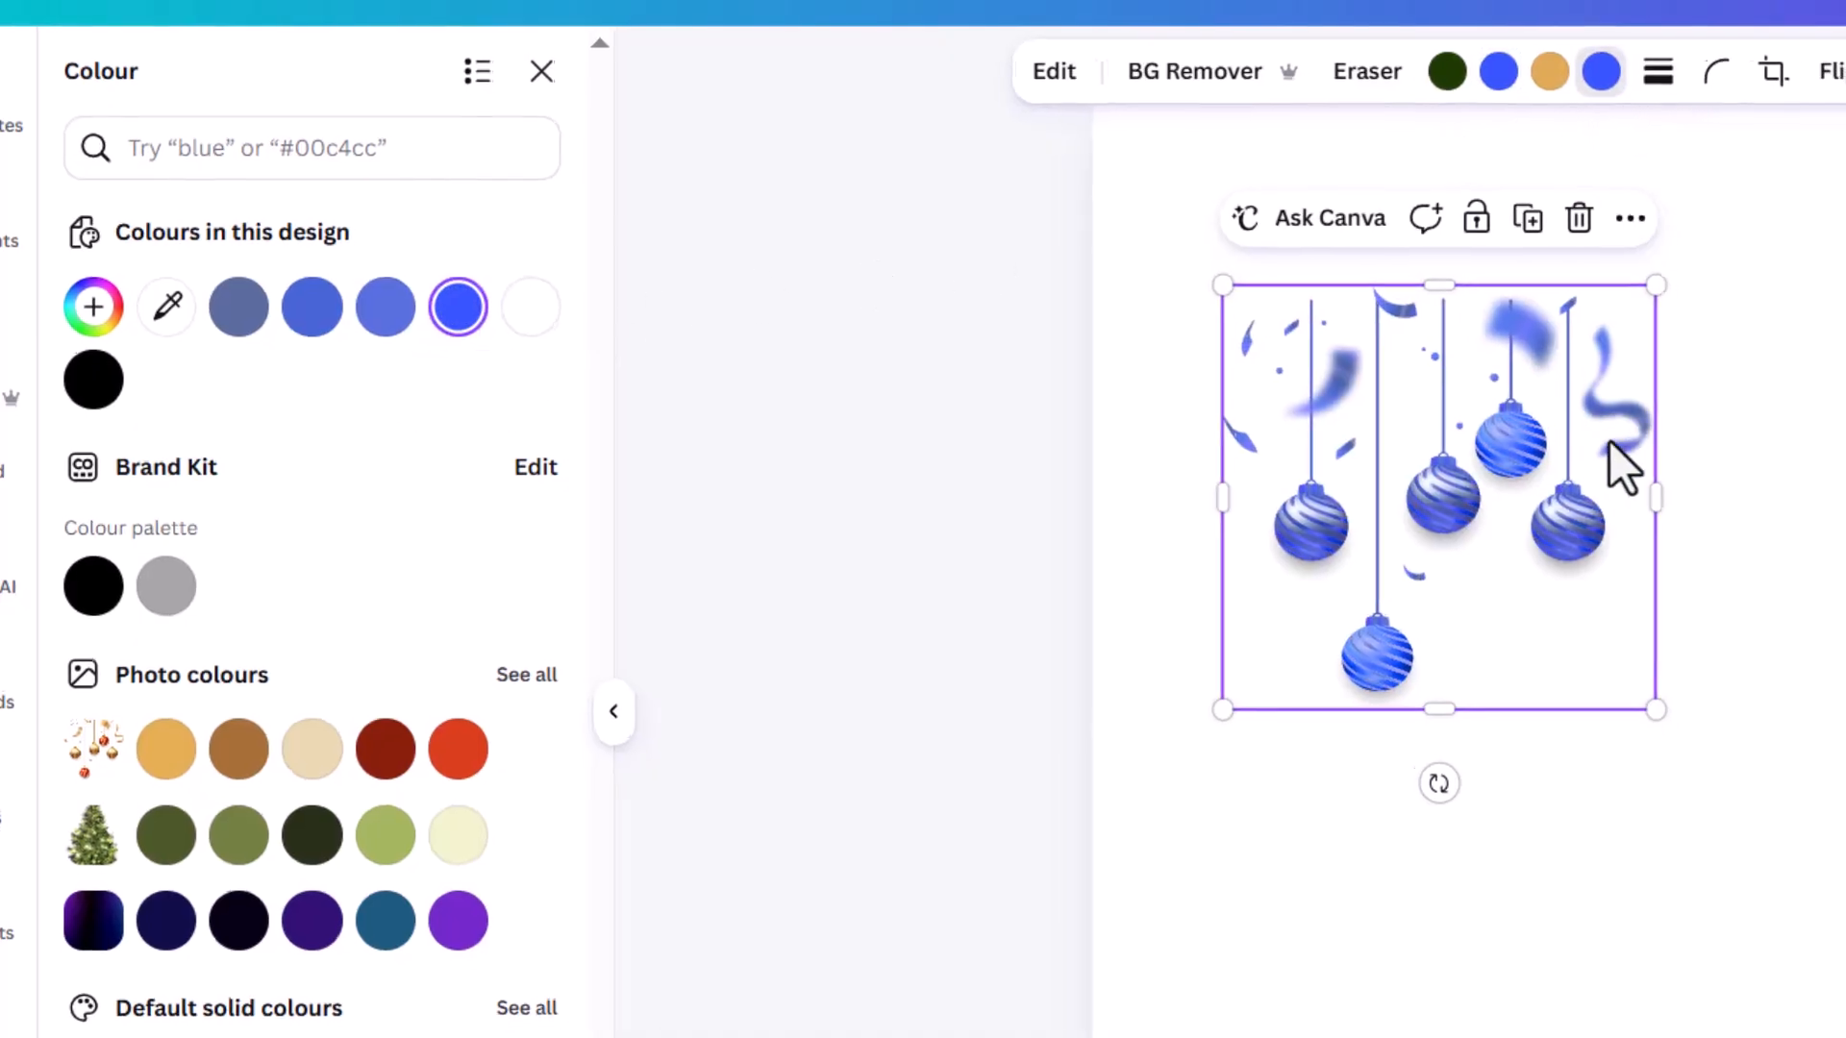
# Open page 1 and move the "GAVID DESIGN" footer text lower, closer to the flyer's bottom edge
pyautogui.click(1096, 1026)
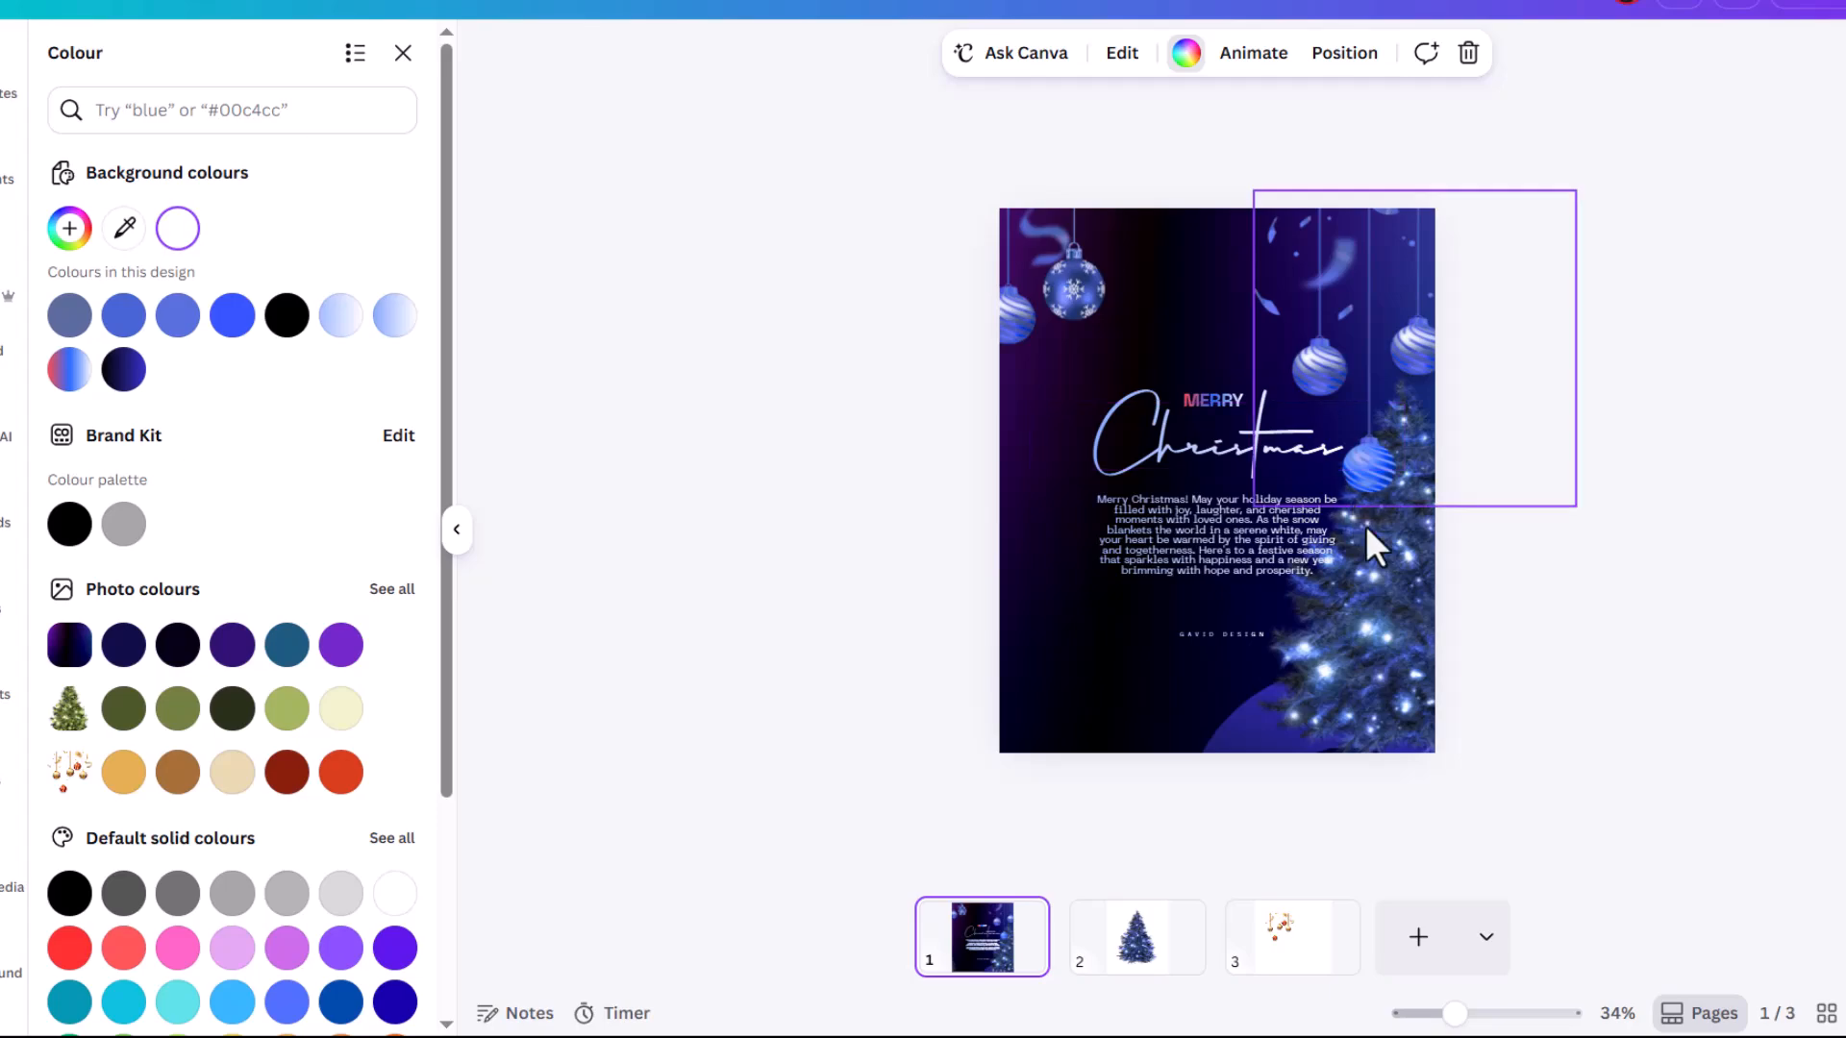
pyautogui.click(1225, 638)
pyautogui.click(1228, 640)
pyautogui.moveTo(1227, 637); pyautogui.dragTo(1225, 683)
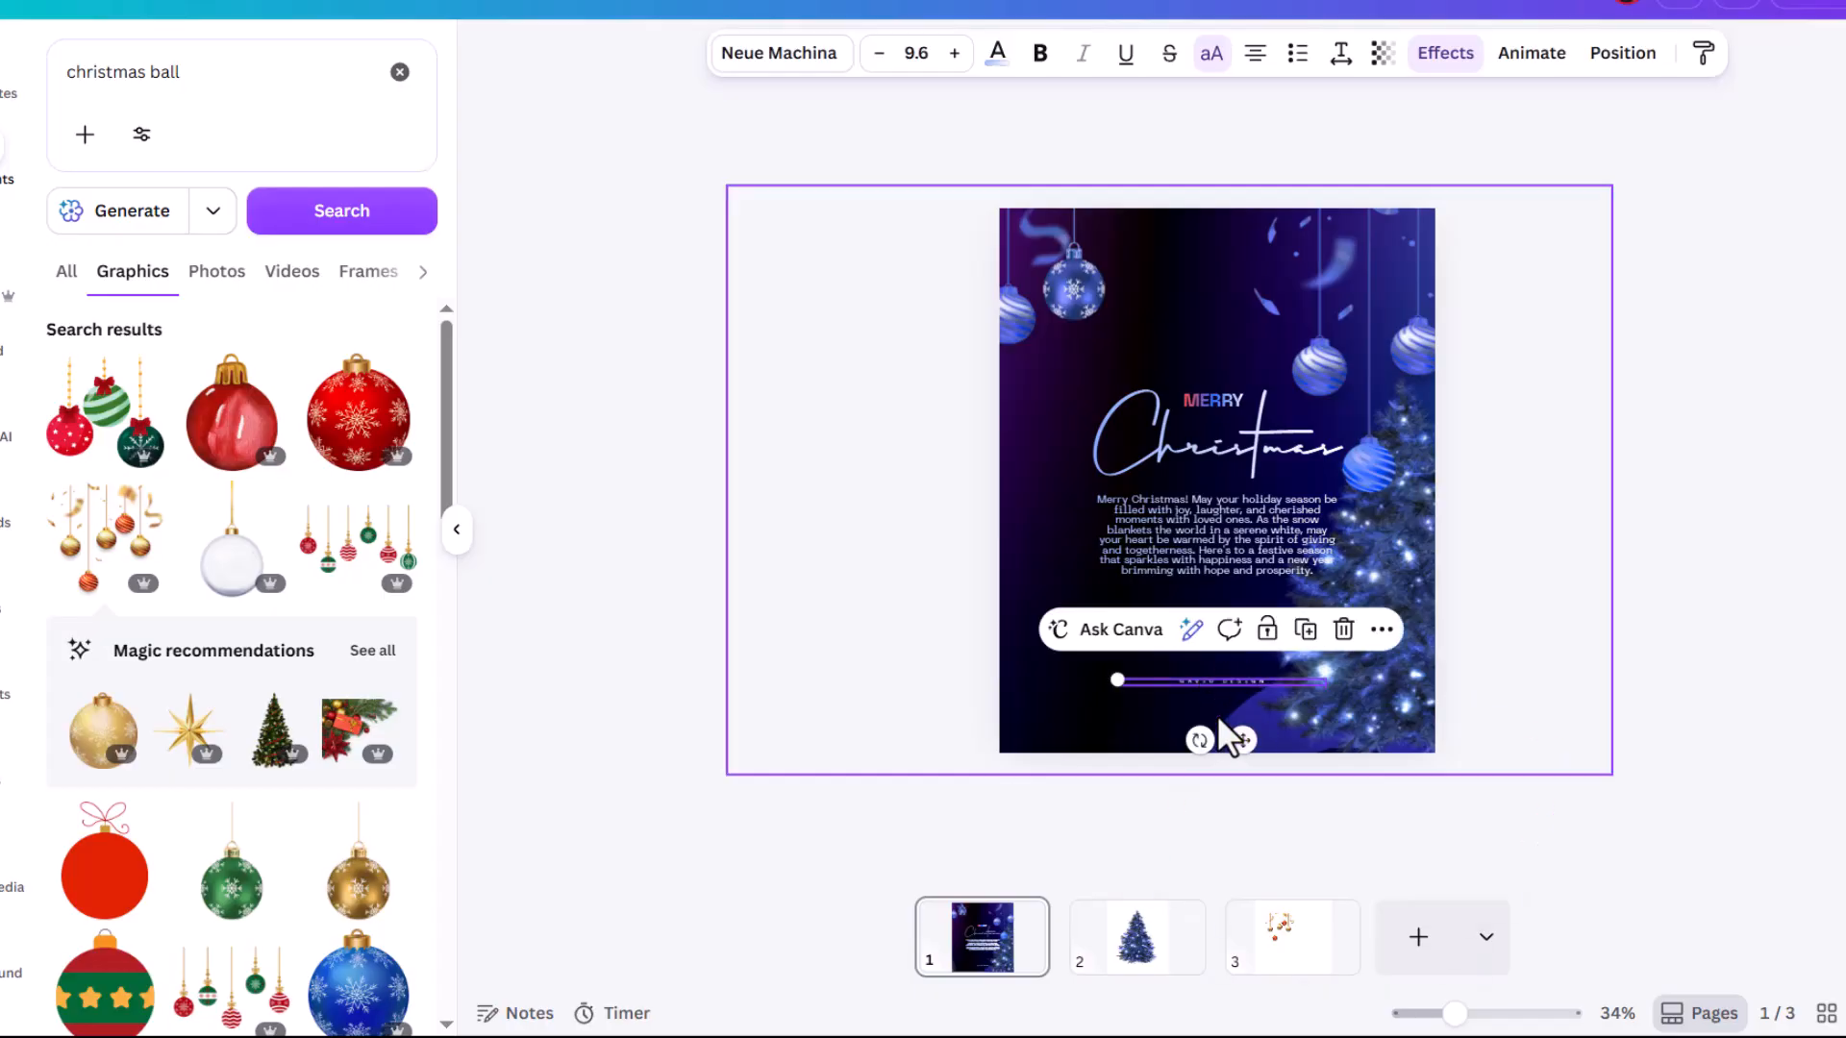
pyautogui.click(1217, 716)
pyautogui.click(1223, 714)
pyautogui.moveTo(1234, 730); pyautogui.dragTo(1249, 736)
pyautogui.click(1693, 541)
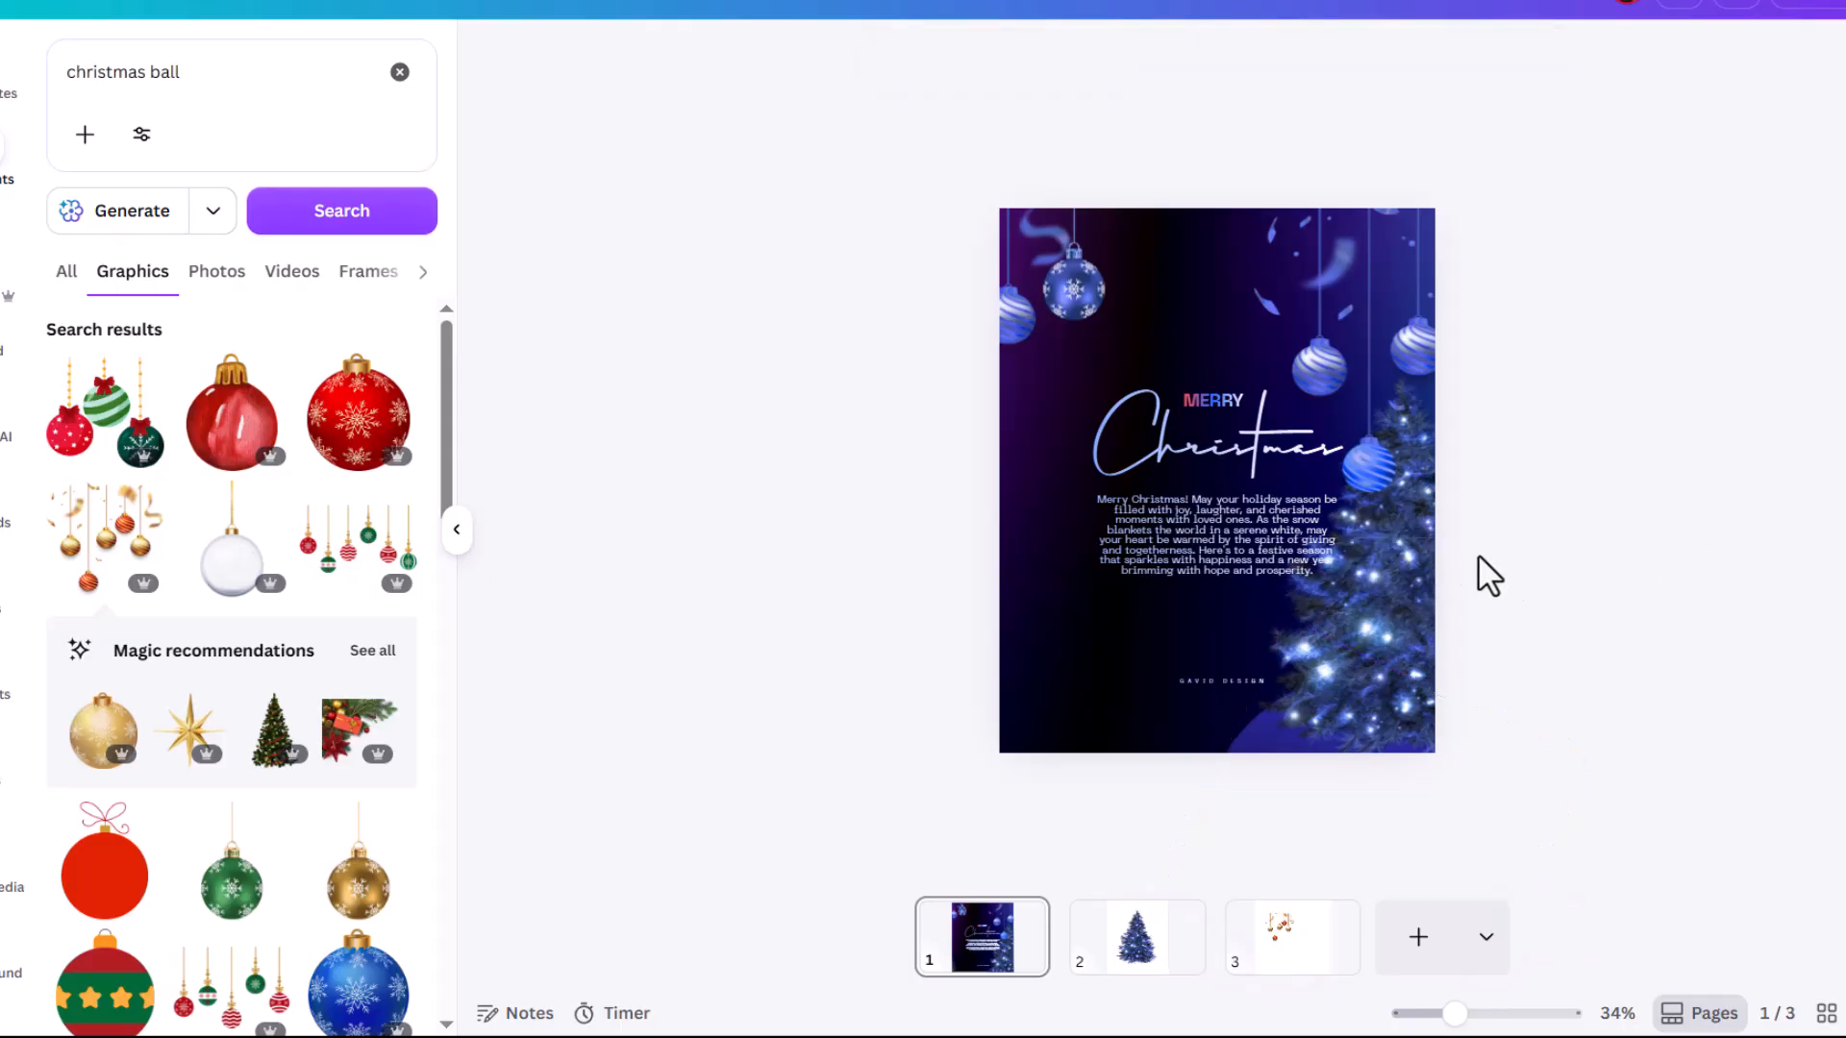
pyautogui.scroll(2, 1295, 534)
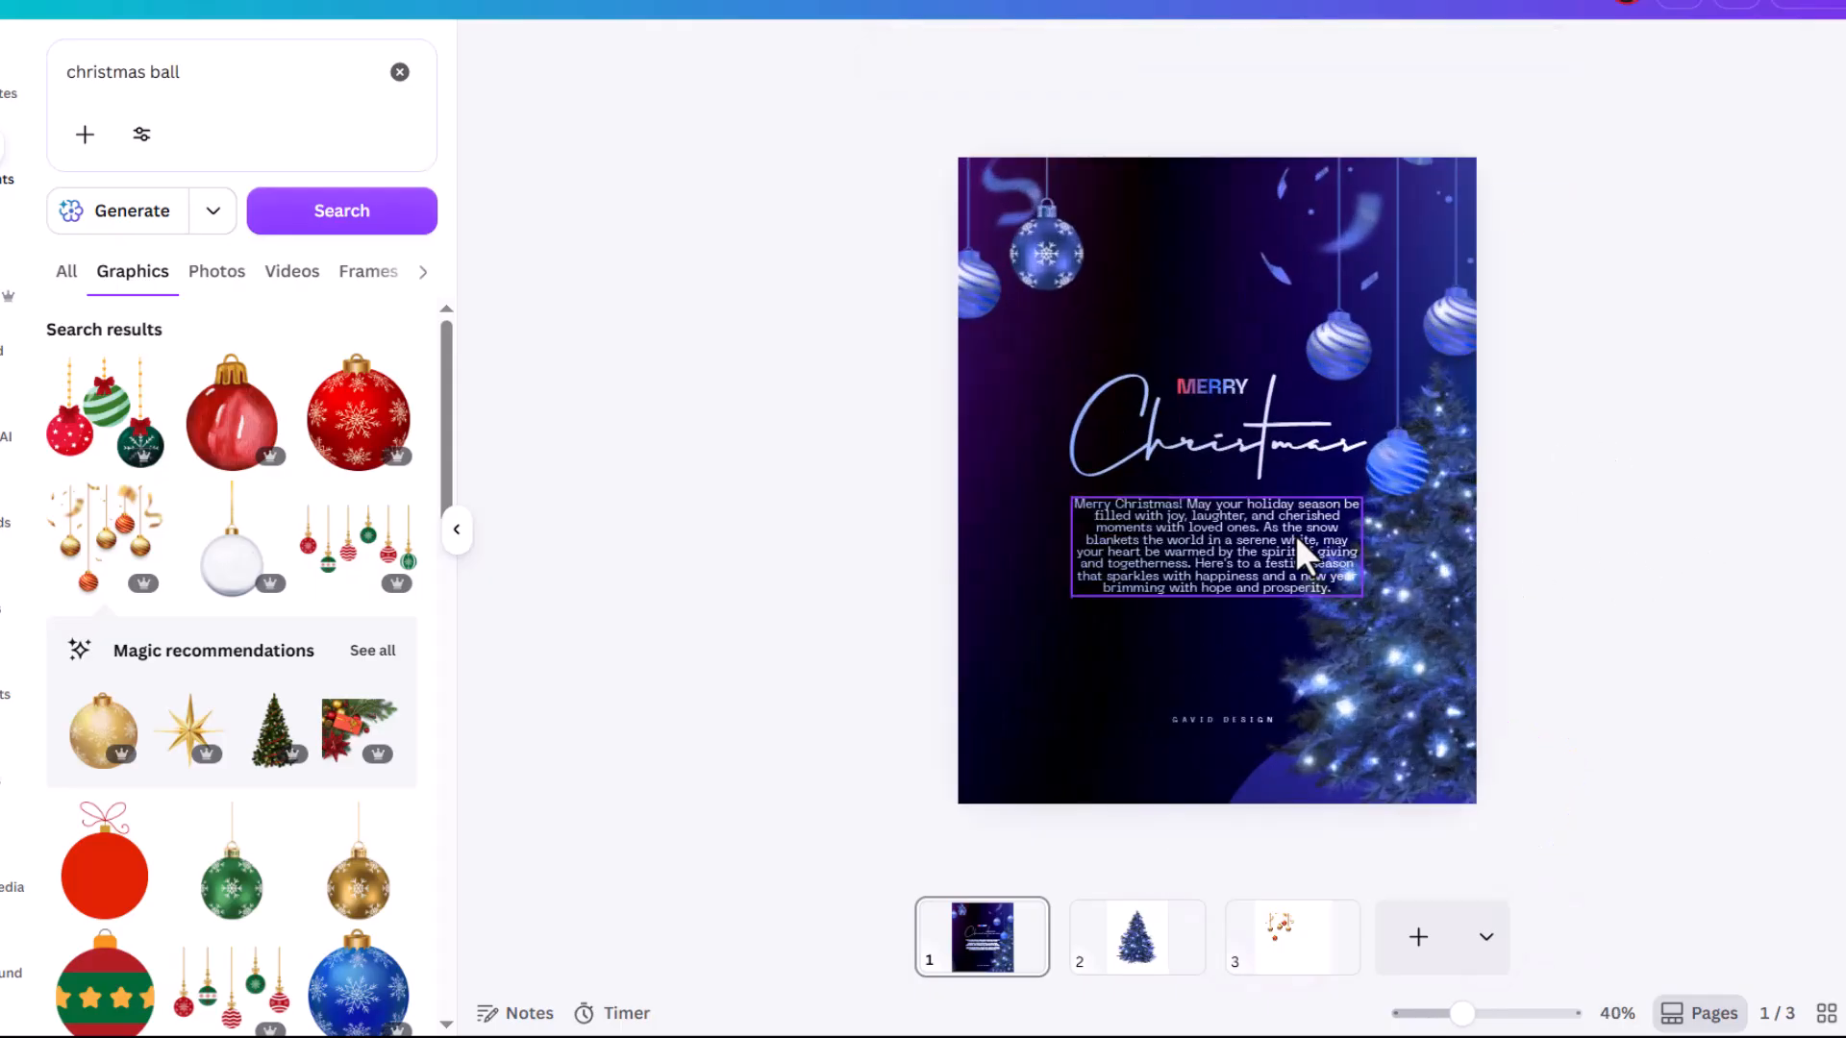